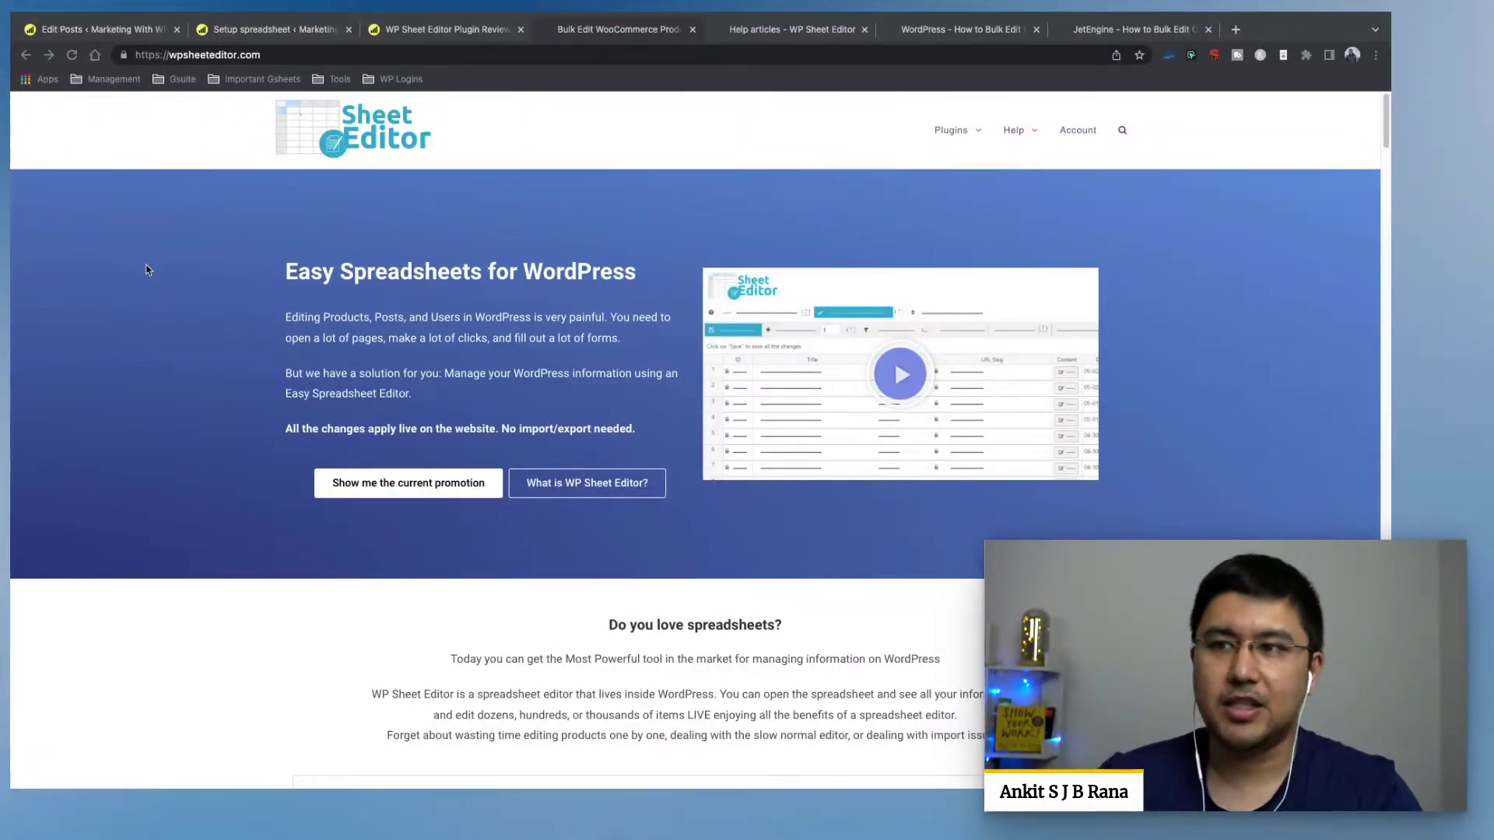
Open the Edit Posts spreadsheet and look through its rows of blog posts.
click(196, 253)
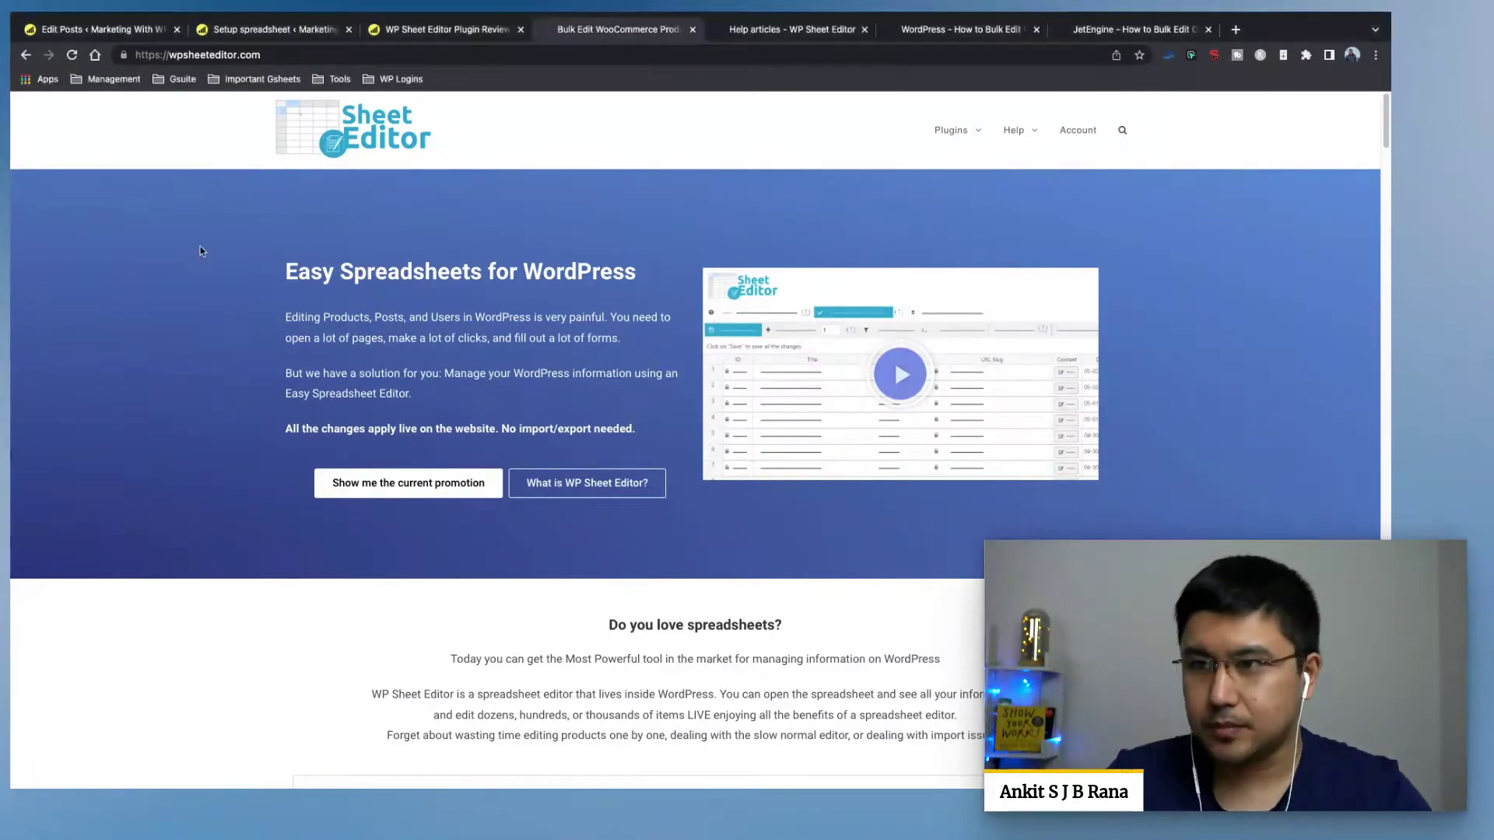
click(133, 31)
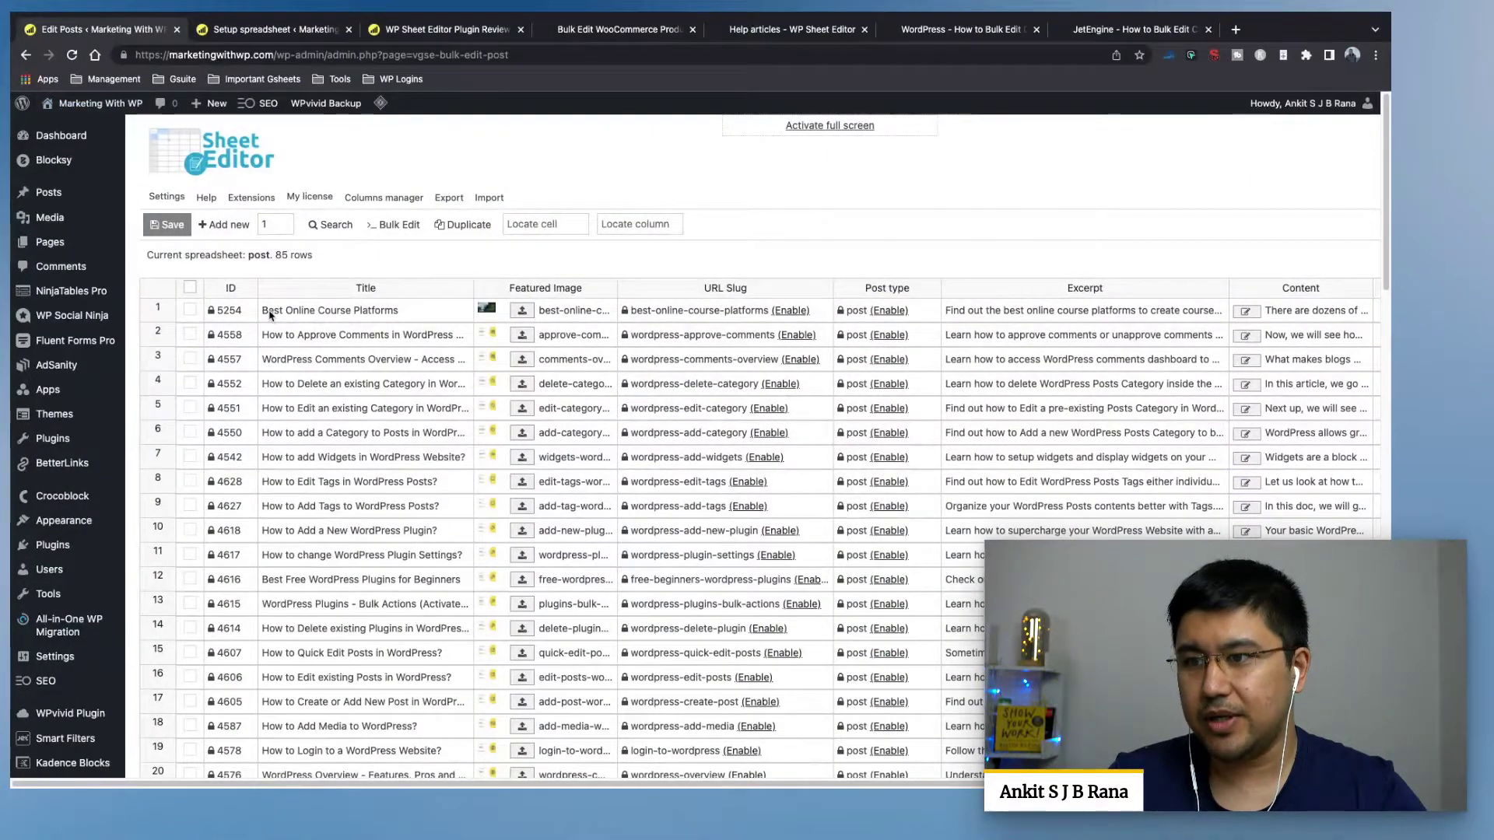
scroll(288, 527, down, 5)
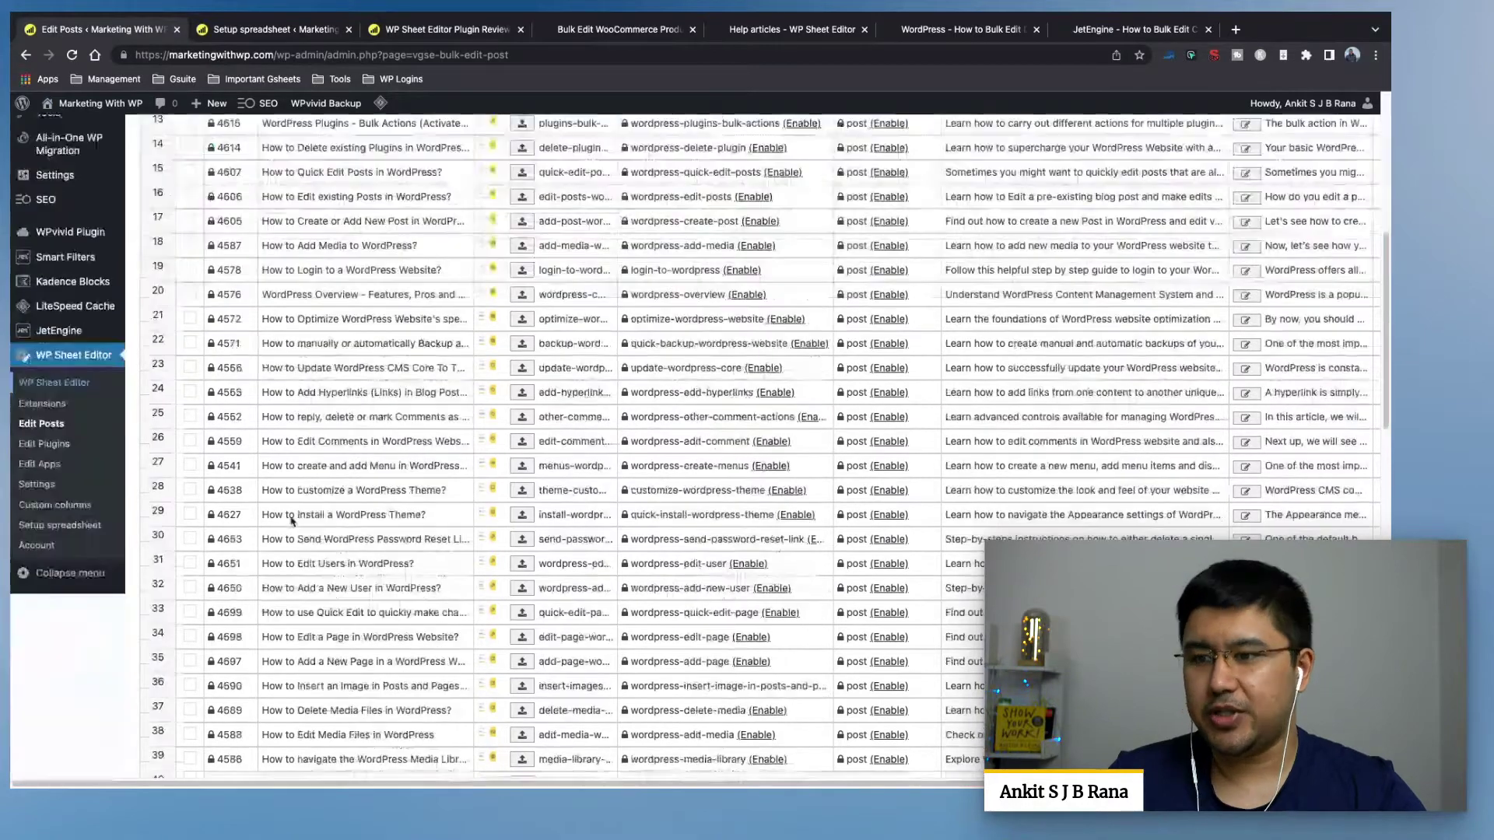
scroll(288, 527, up, 2)
scroll(288, 528, up, 4)
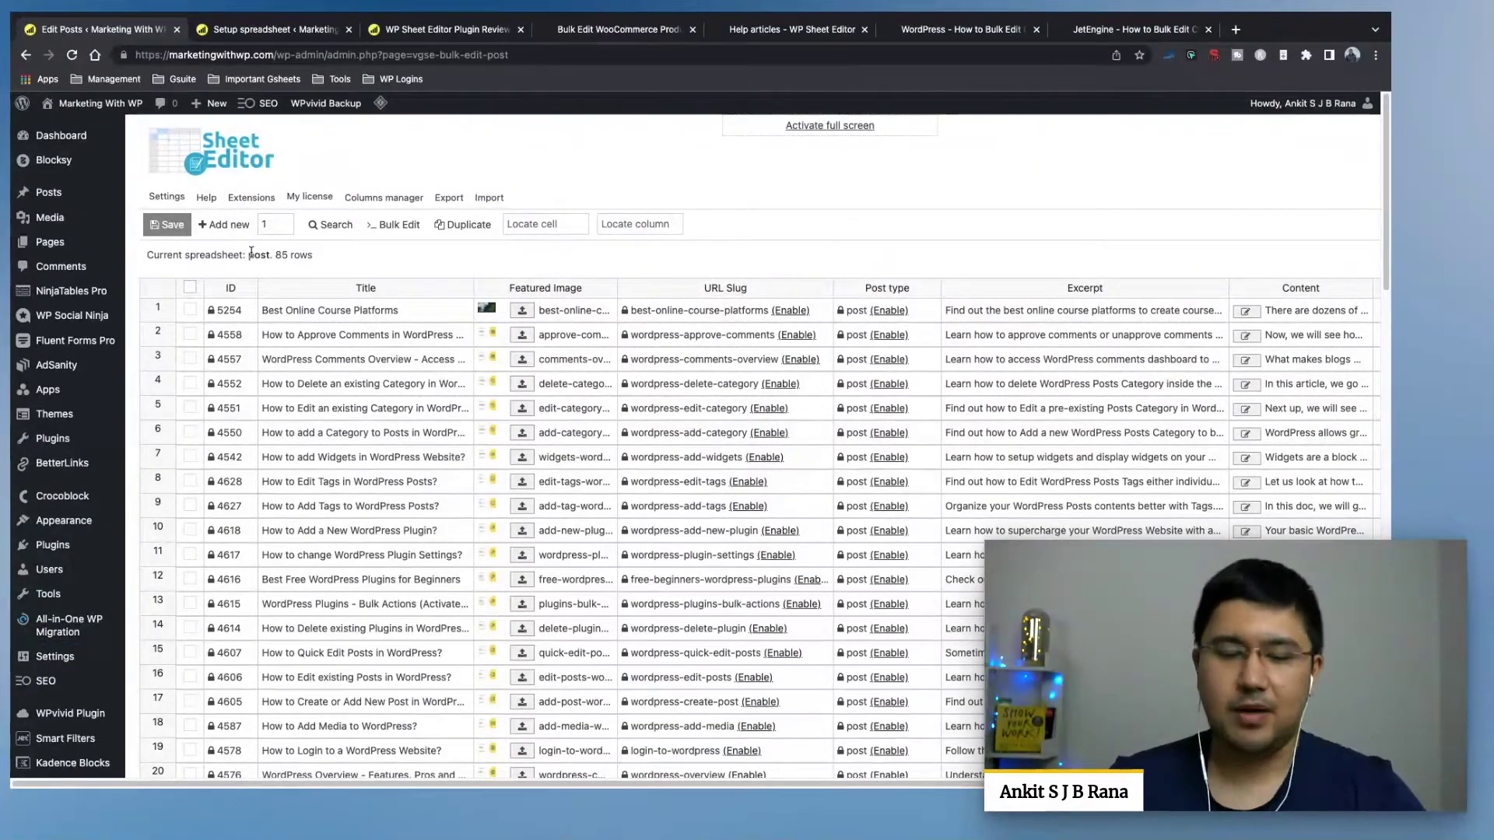
Review the post types available in the spreadsheet setup and open the Sheet Editor for Posts.
click(278, 32)
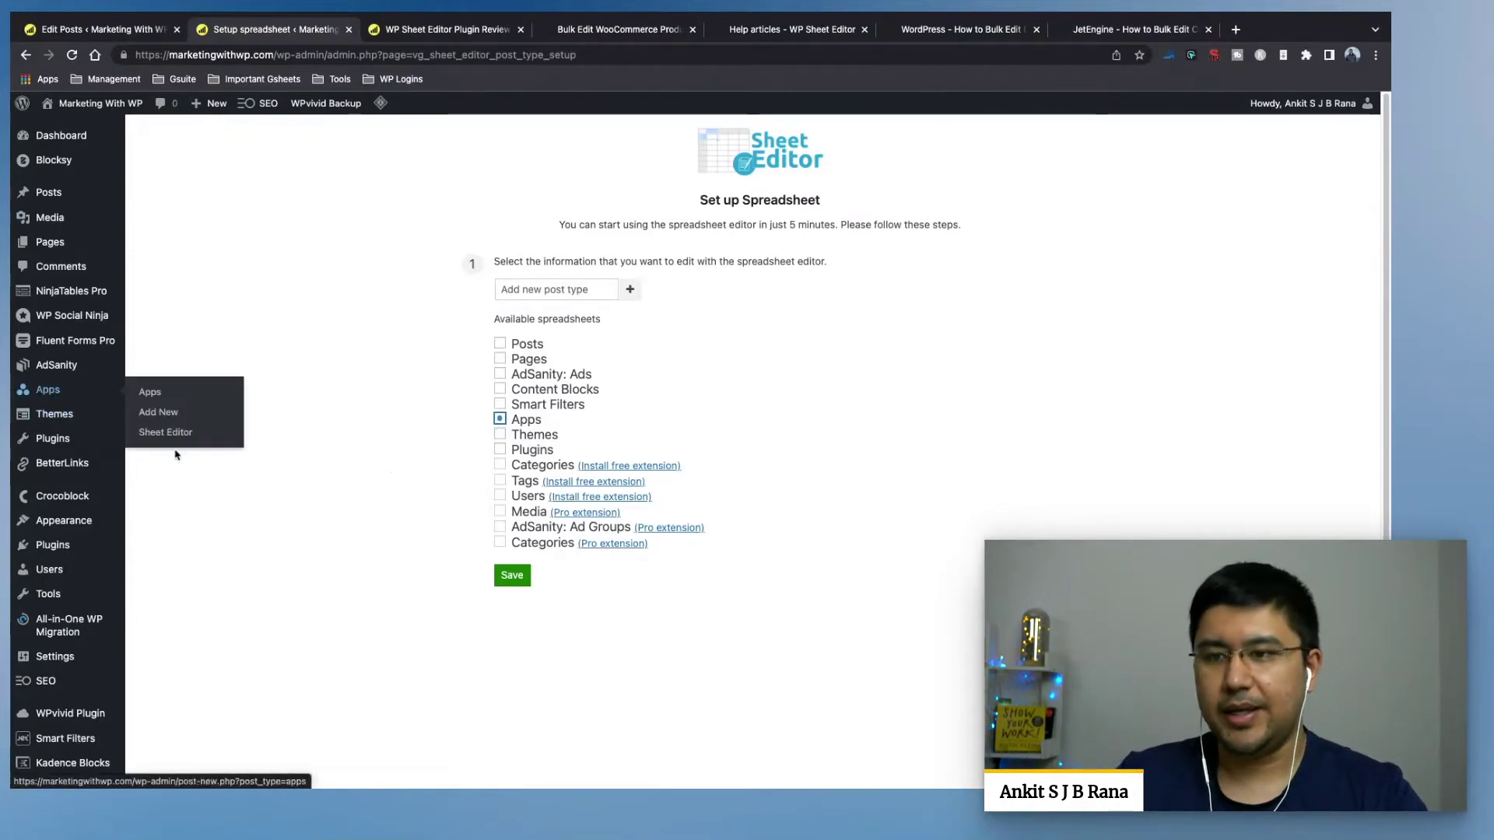
key(ctrl+shift+Tab)
mouse_move(65, 383)
mouse_move(45, 441)
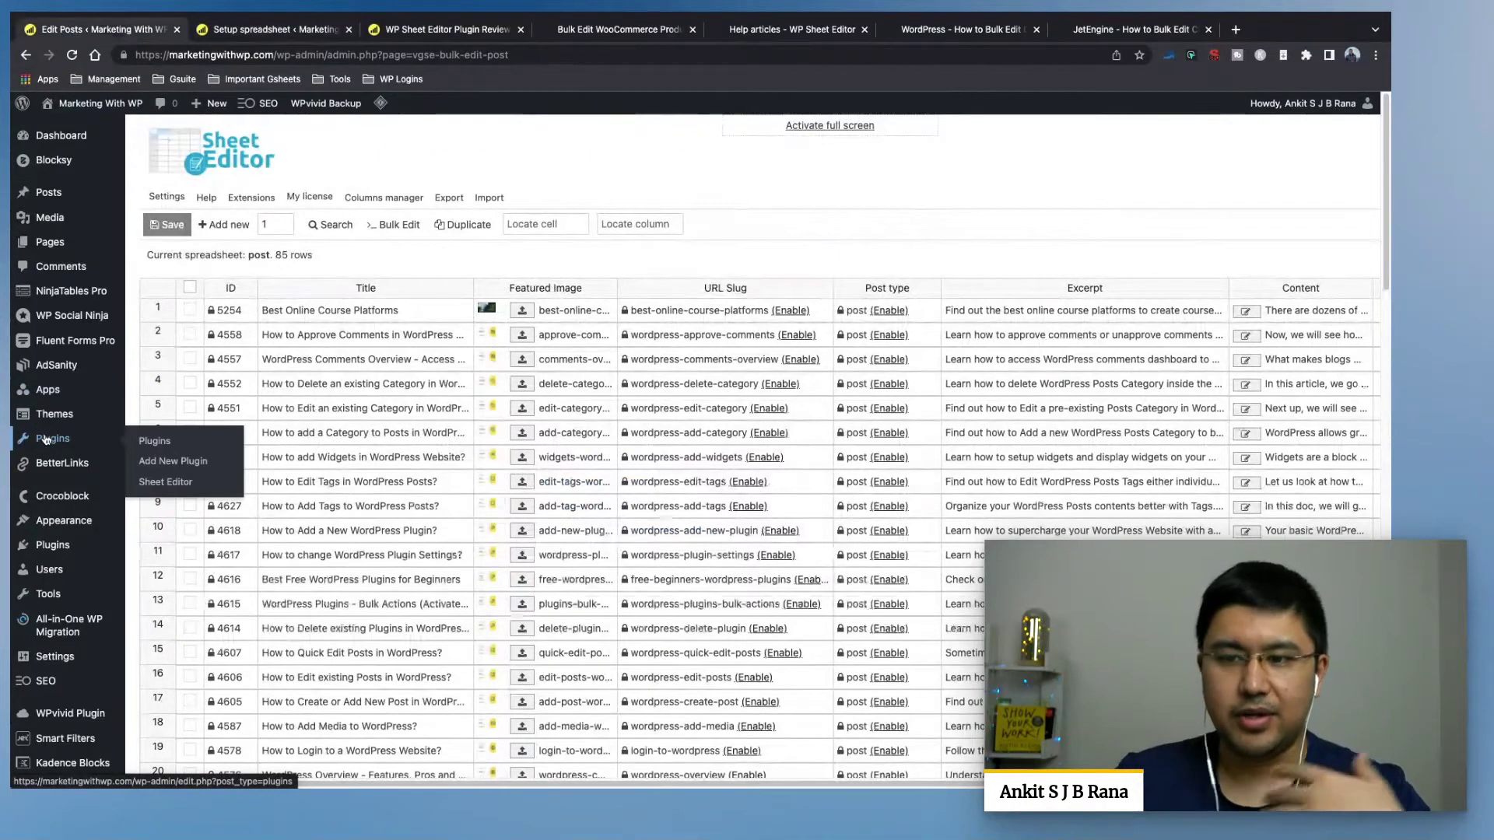
mouse_move(49, 192)
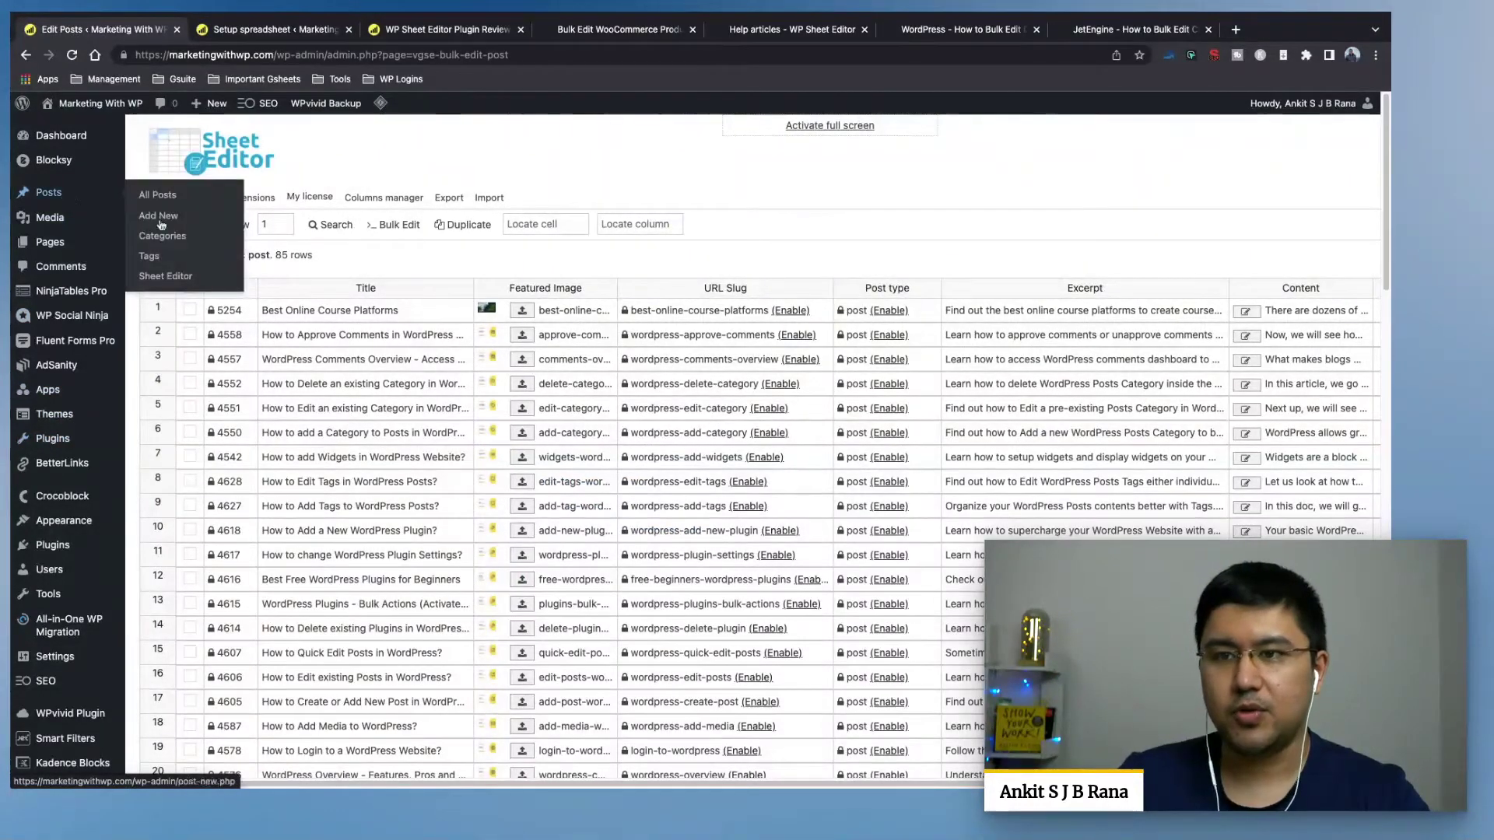
click(178, 277)
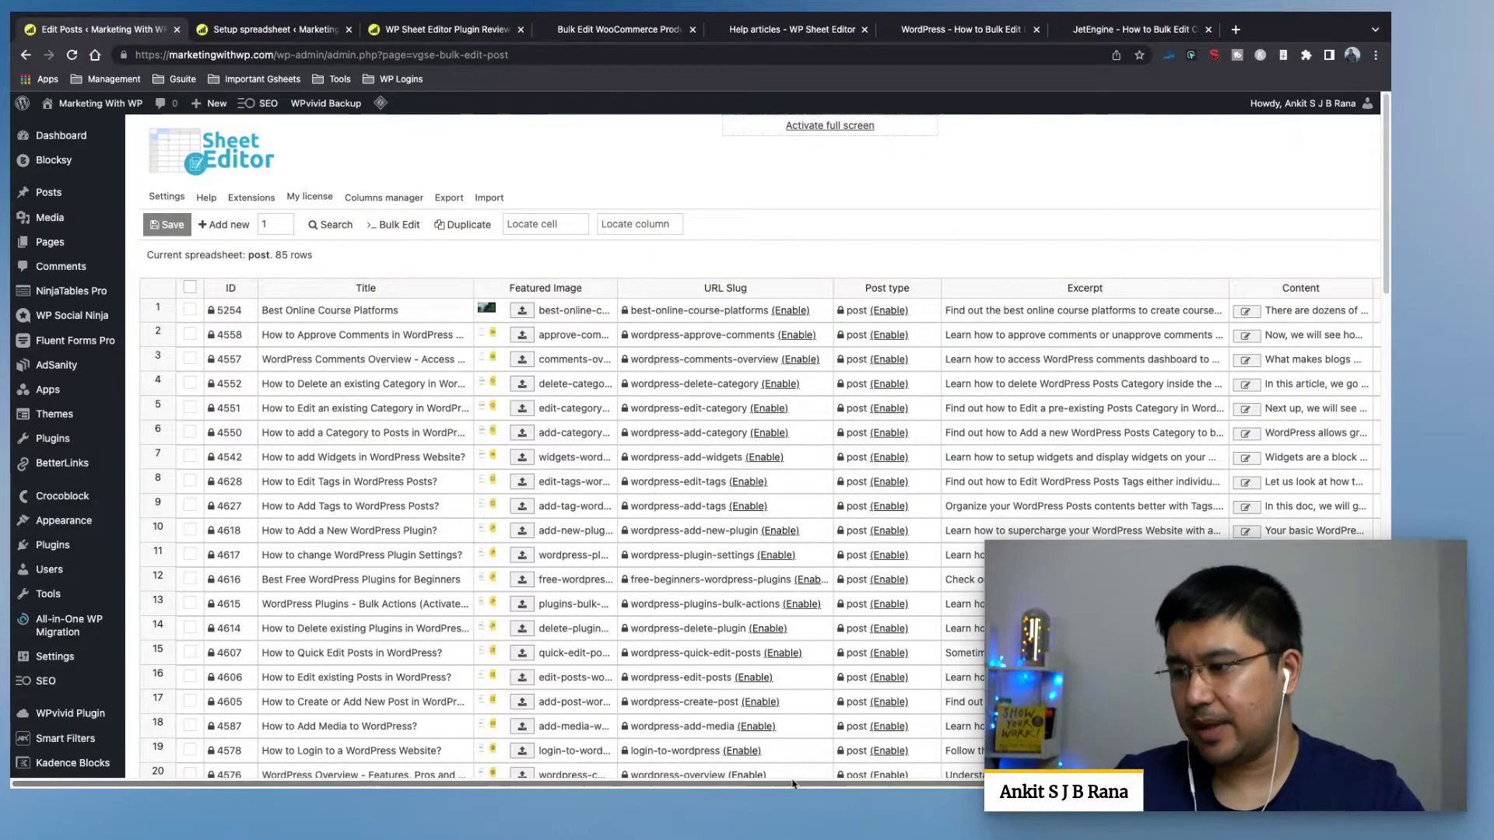
Enable the WP Editor column in the columns manager and place it between Content and Seopress Titles Title.
scroll(844, 779, right, 3)
scroll(844, 779, right, 10)
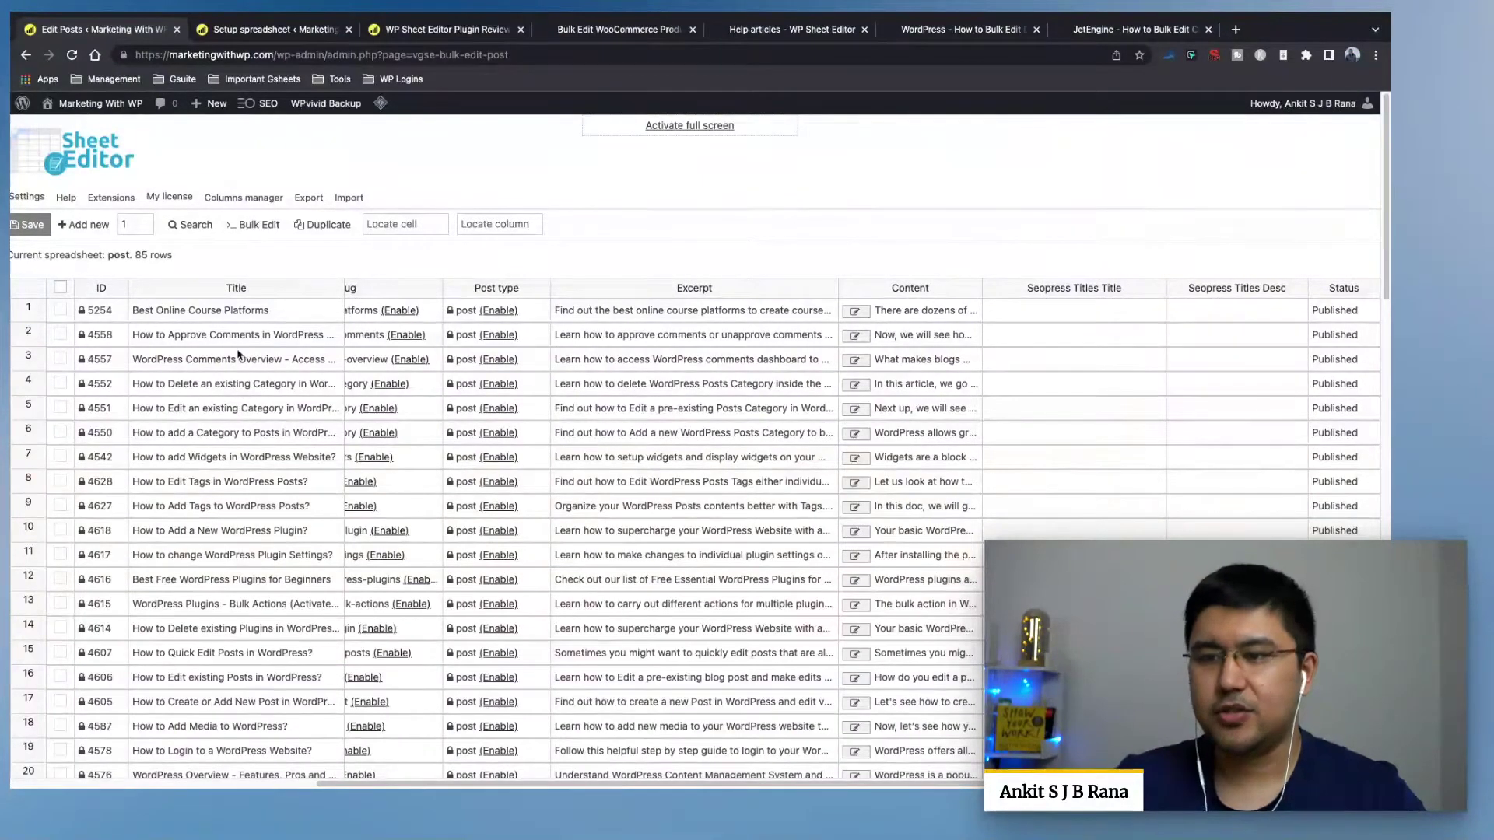
click(259, 199)
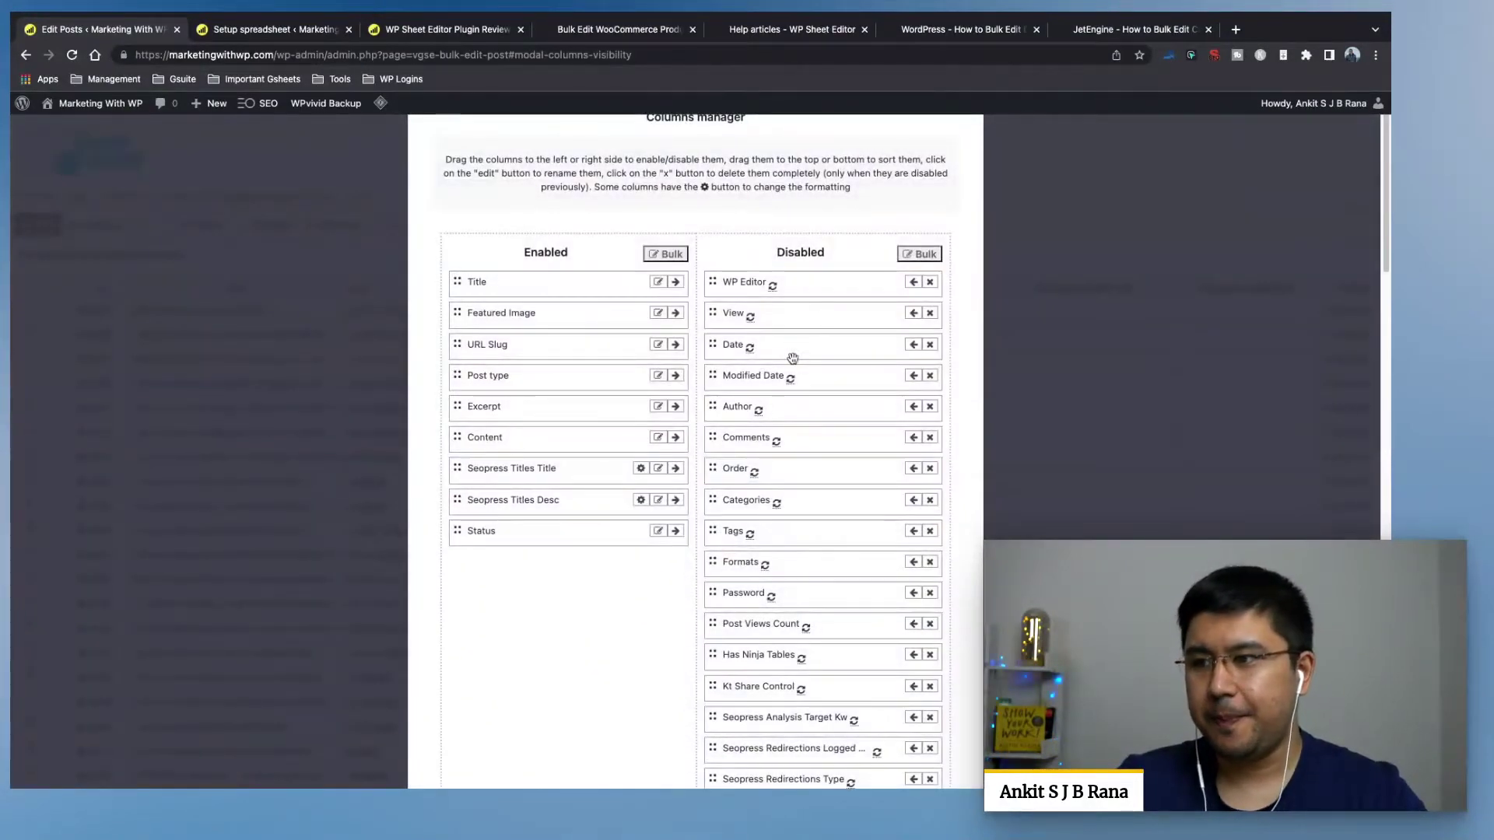
scroll(596, 411, down, 2)
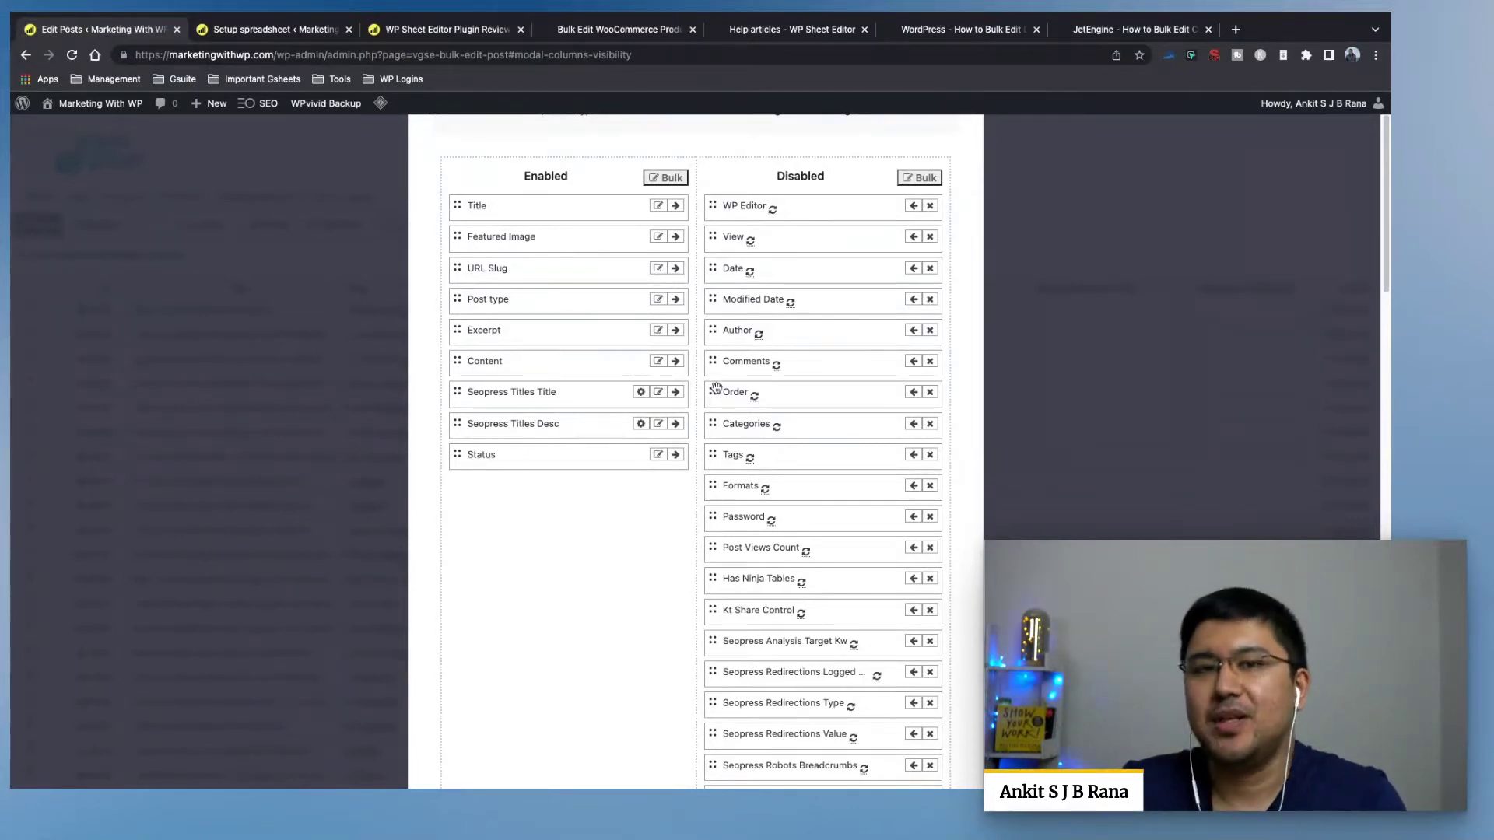
click(917, 205)
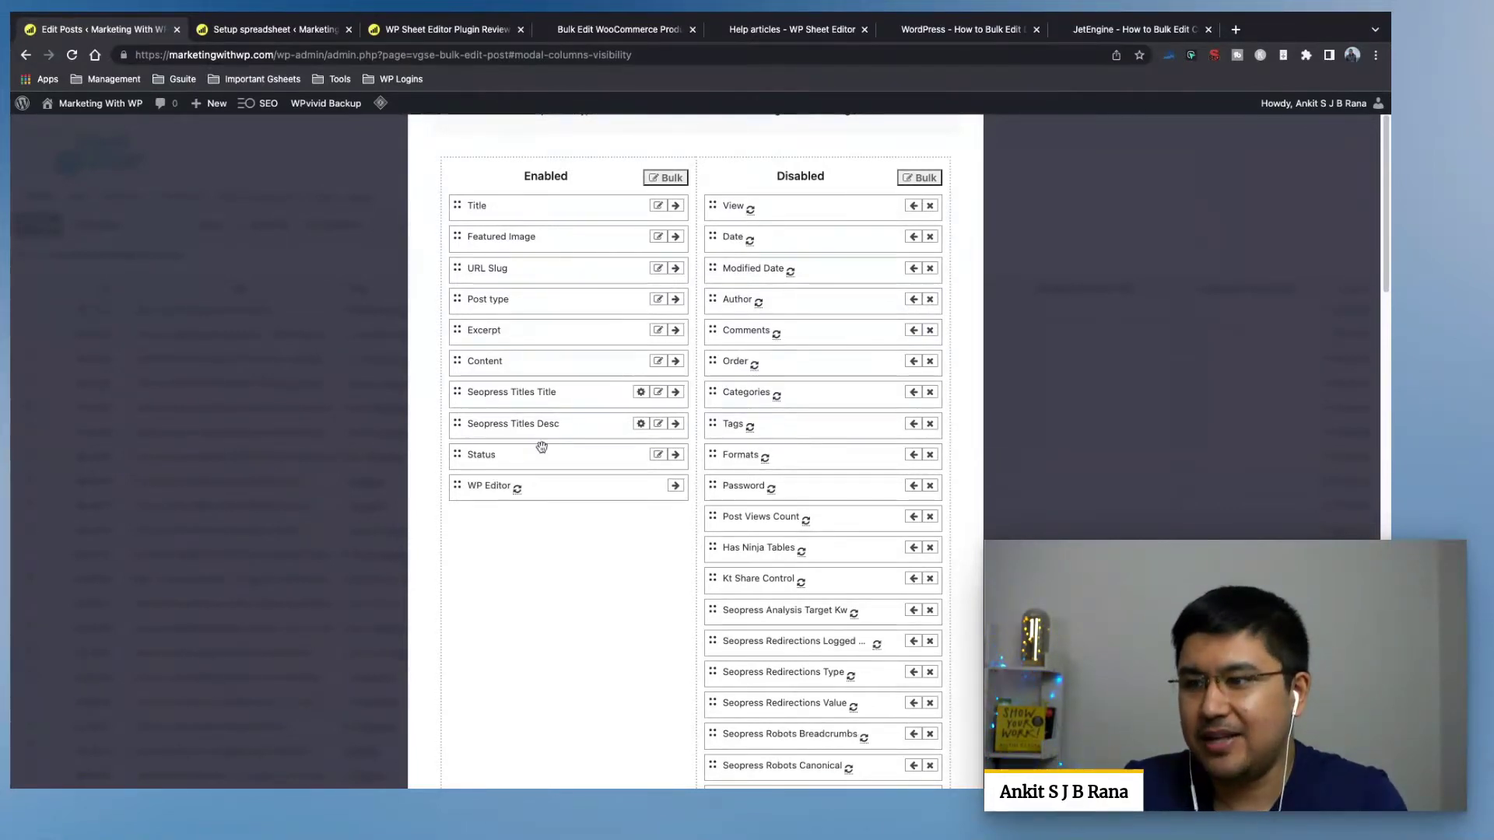
drag(467, 486, 471, 393)
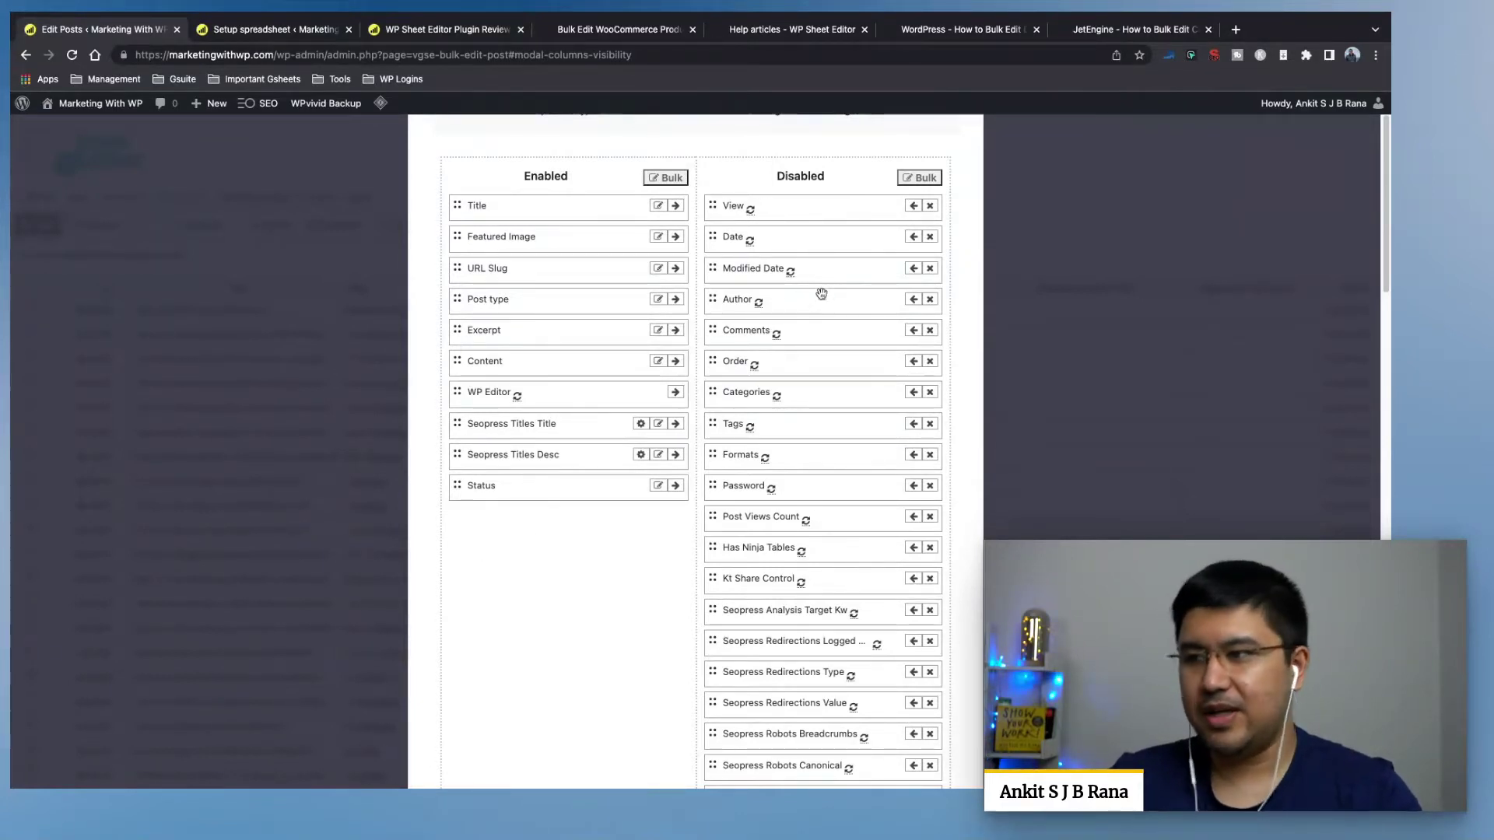
Examine the full list of disabled columns in the columns manager, including the SEOPress and Yoast fields.
scroll(819, 308, down, 5)
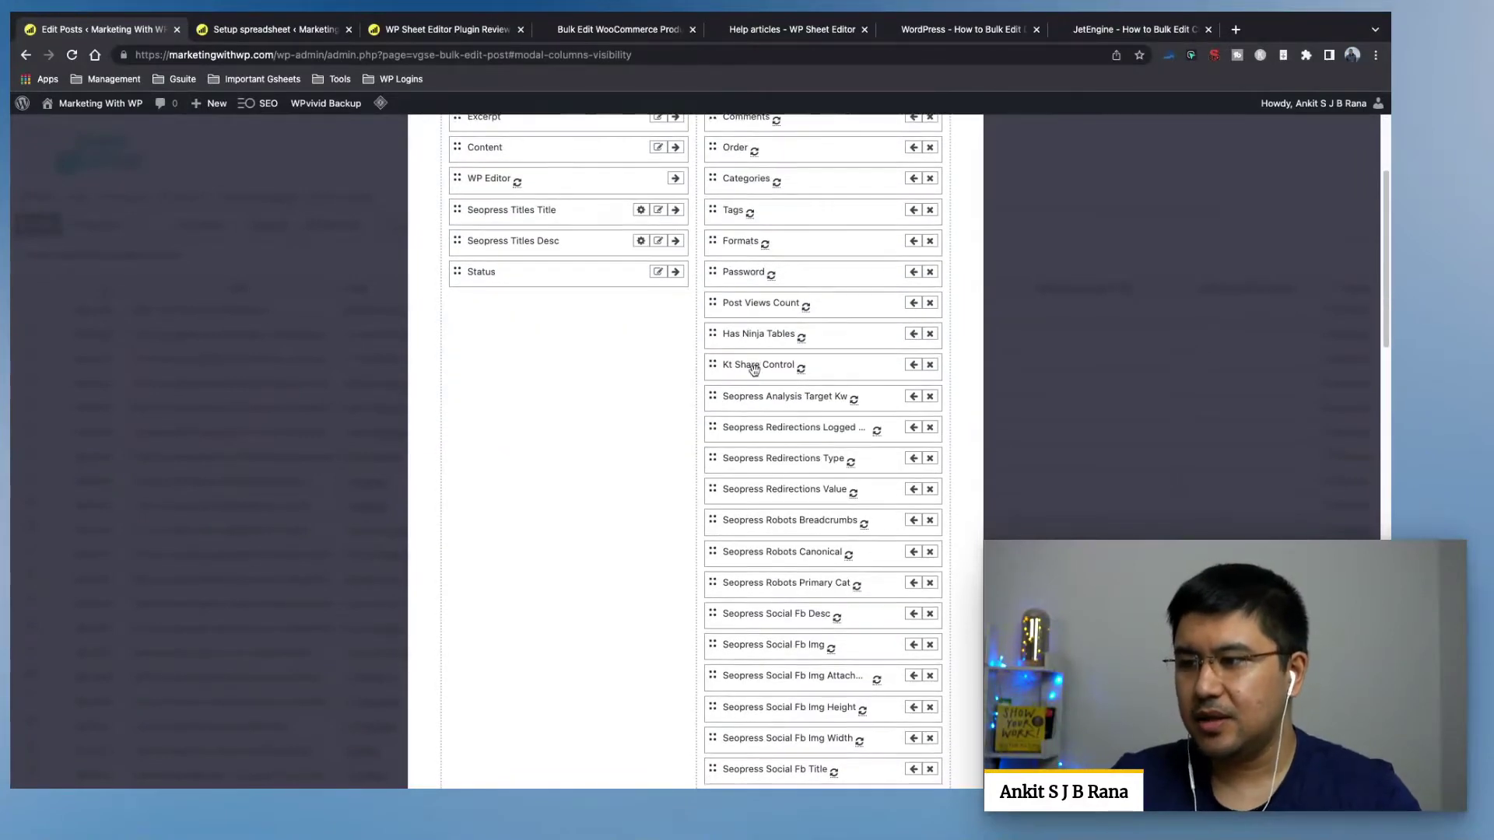
scroll(767, 345, down, 7)
scroll(751, 241, down, 3)
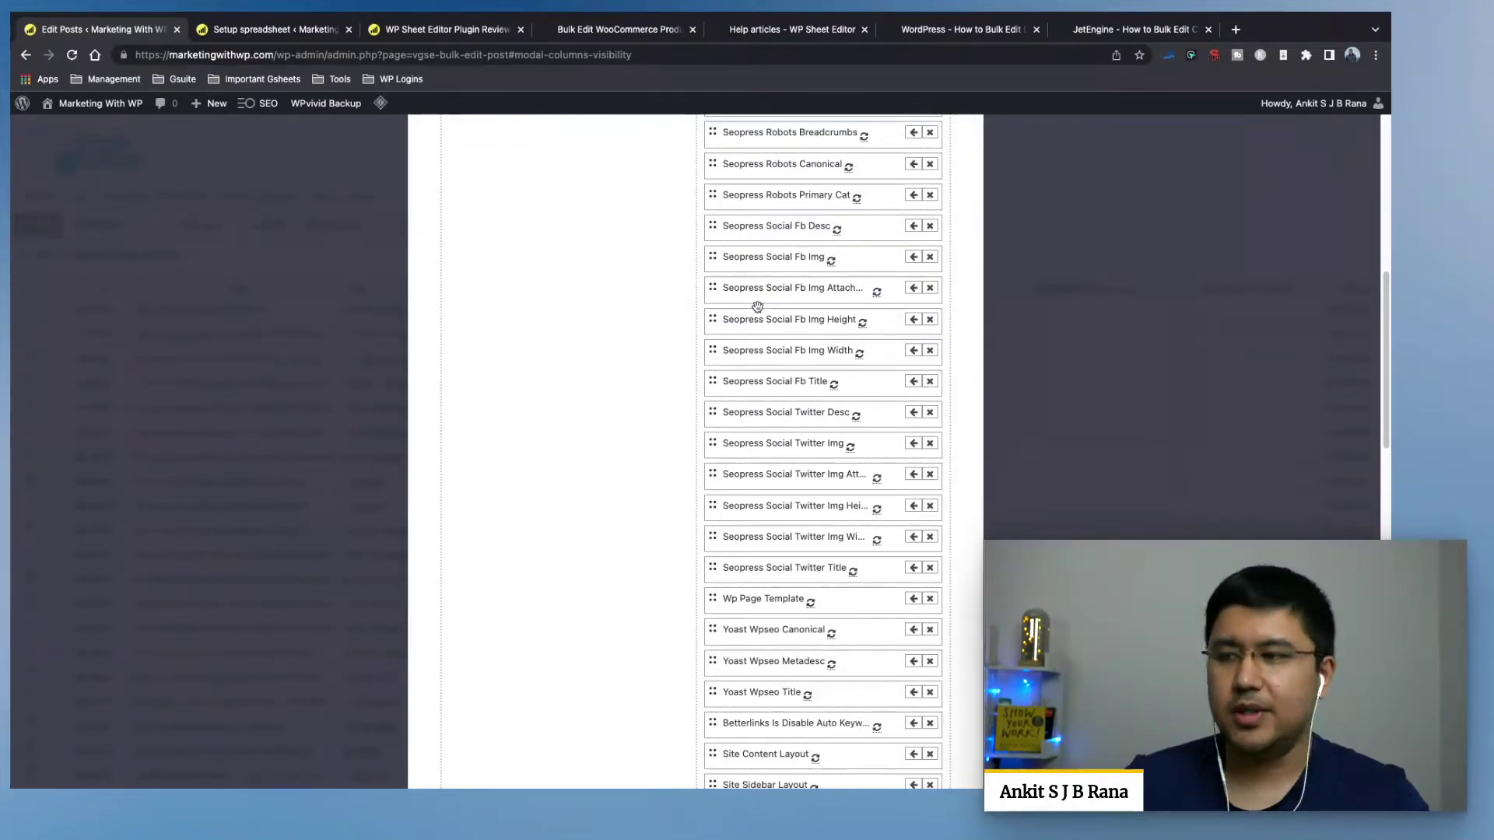
scroll(757, 306, down, 6)
scroll(798, 421, down, 5)
scroll(770, 560, up, 10)
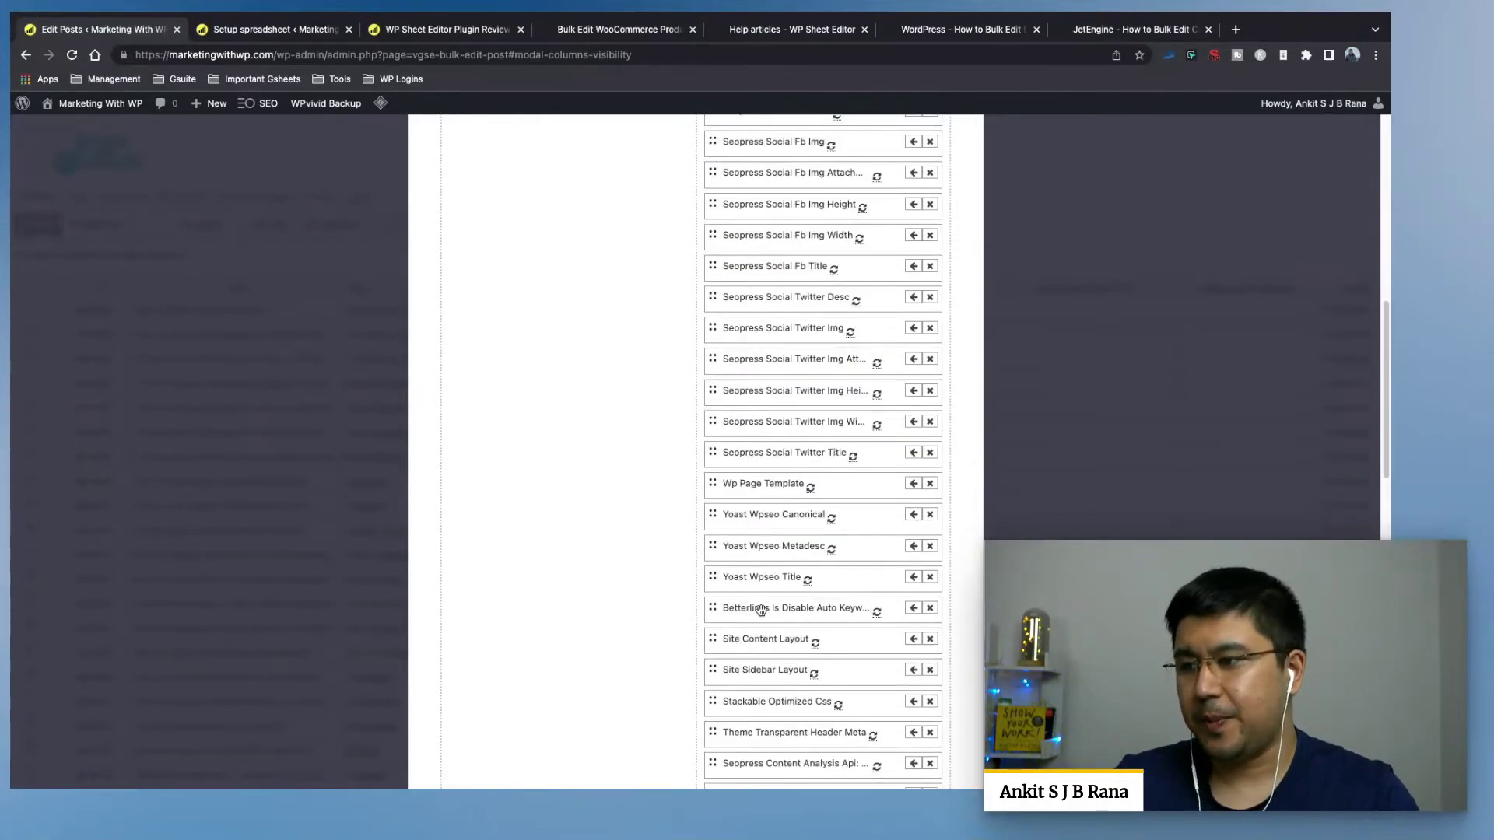
scroll(760, 610, up, 12)
scroll(767, 576, down, 15)
scroll(769, 578, up, 18)
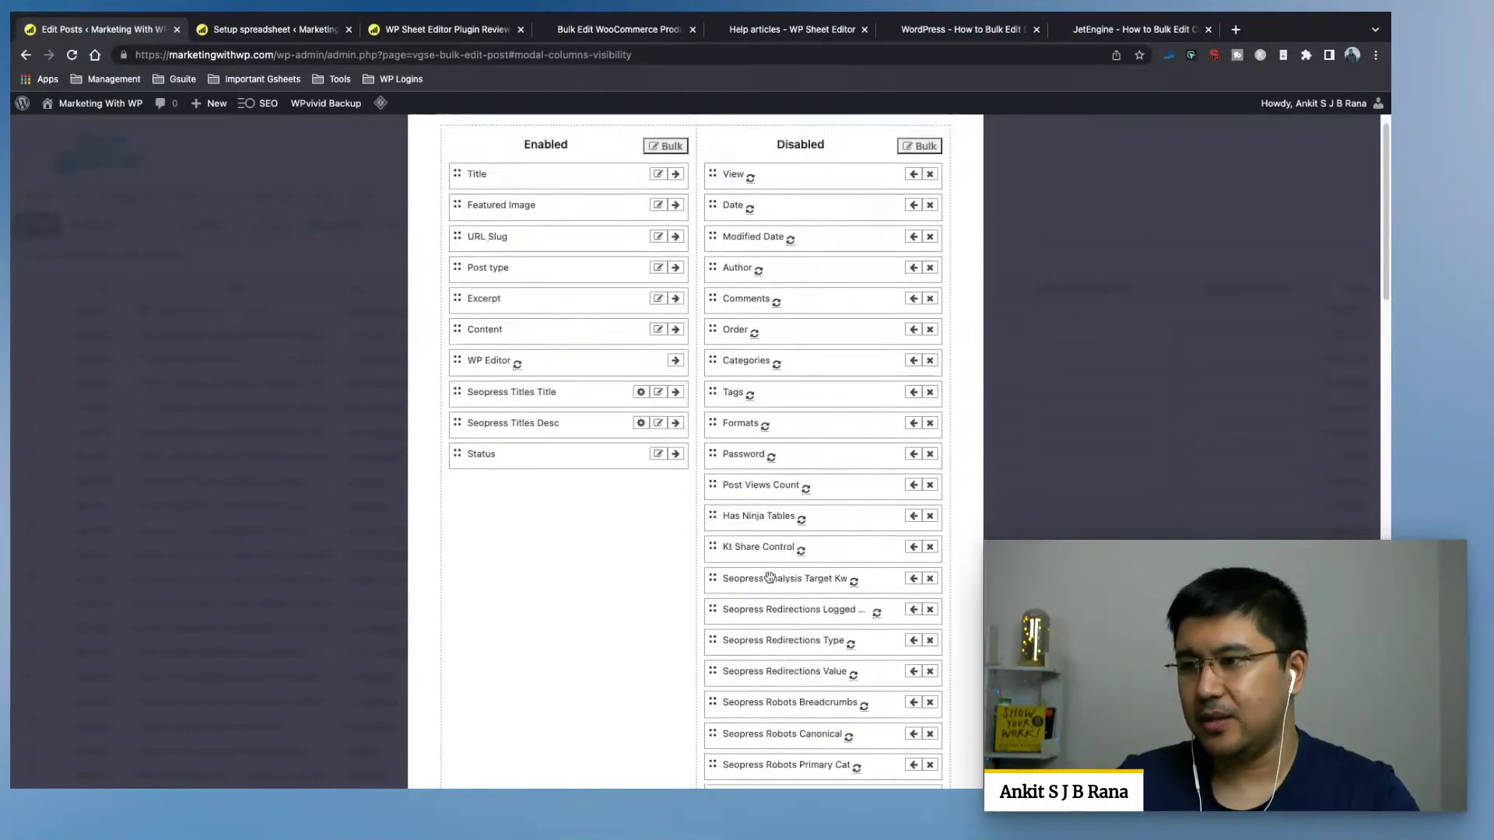
scroll(769, 577, up, 2)
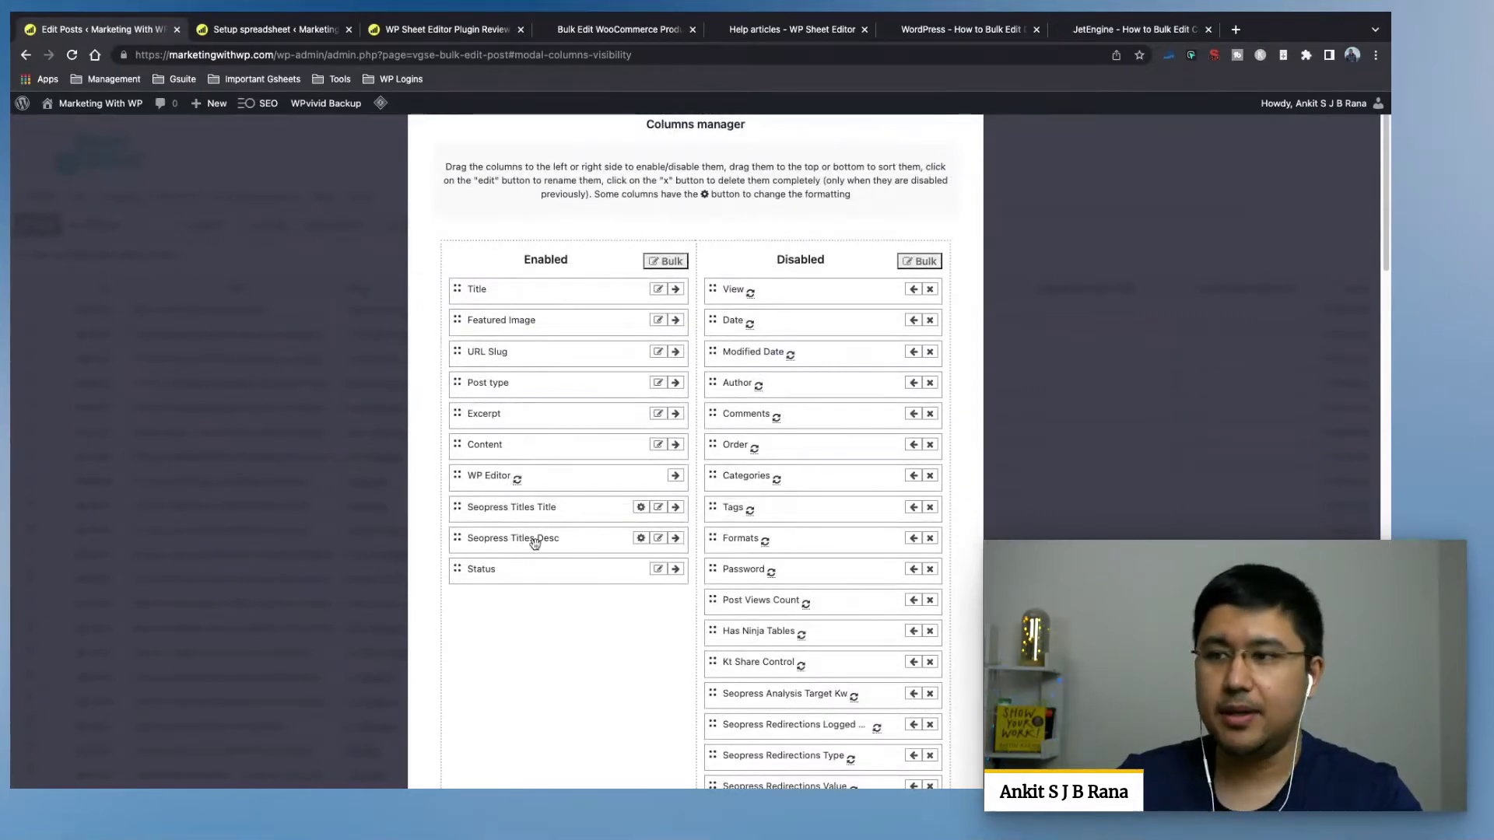
Apply the column settings and accept the page reload required for the WP Editor column.
scroll(523, 521, down, 20)
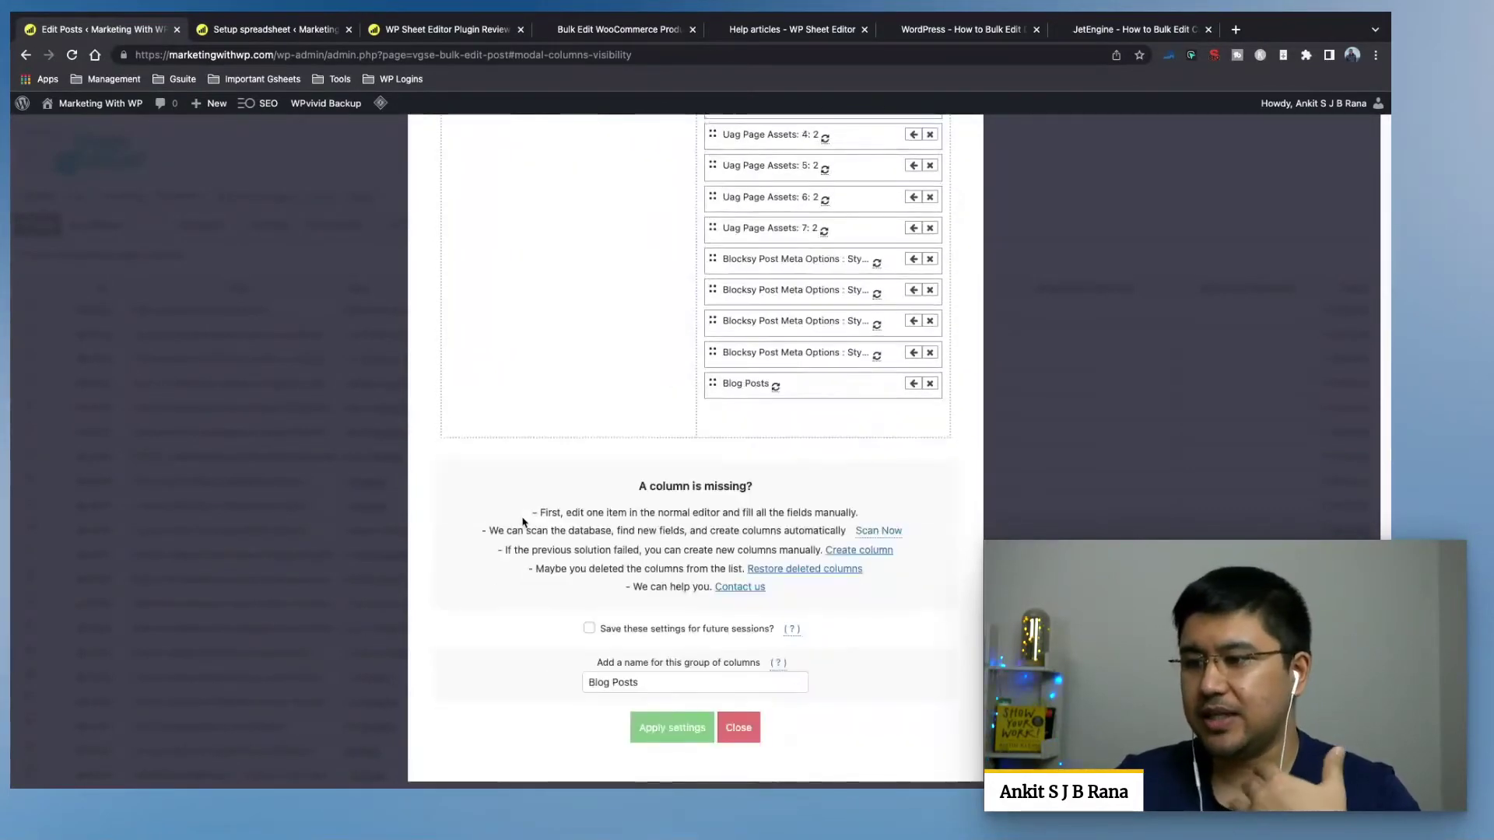
click(661, 729)
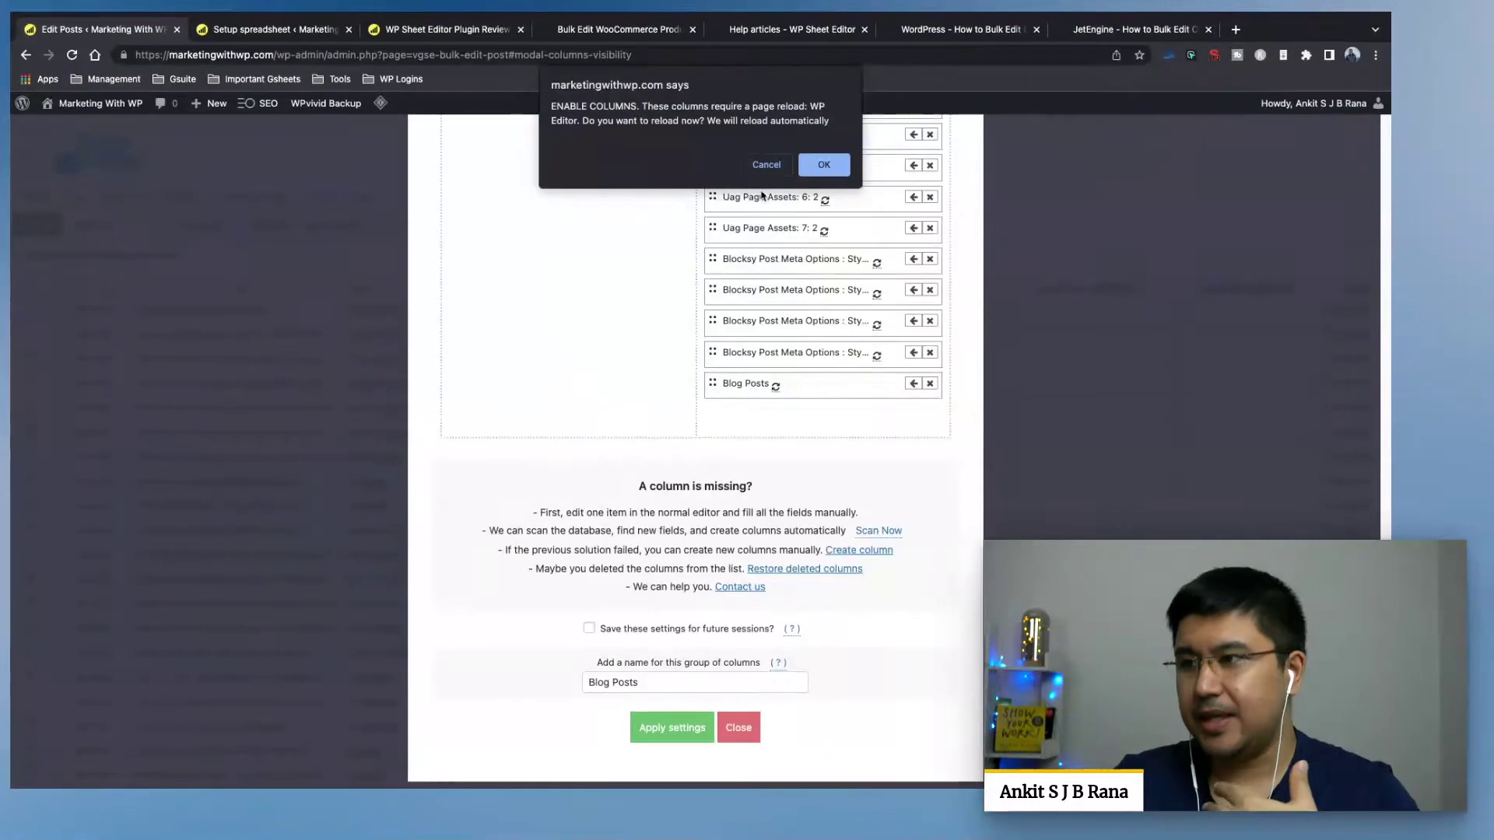
click(826, 158)
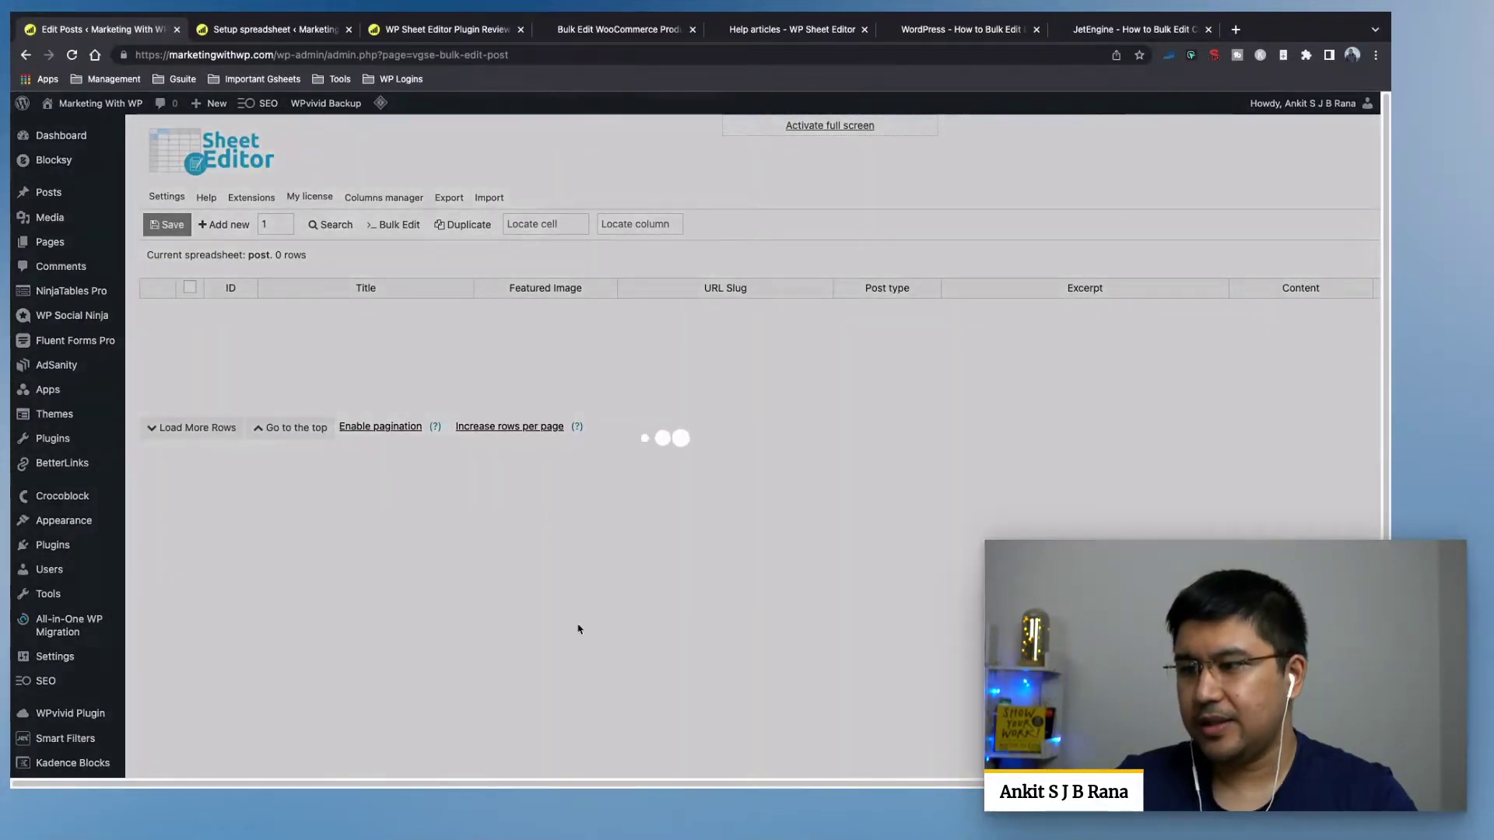
Inspect the WP Editor column in the reloaded posts spreadsheet.
drag(739, 786, 980, 786)
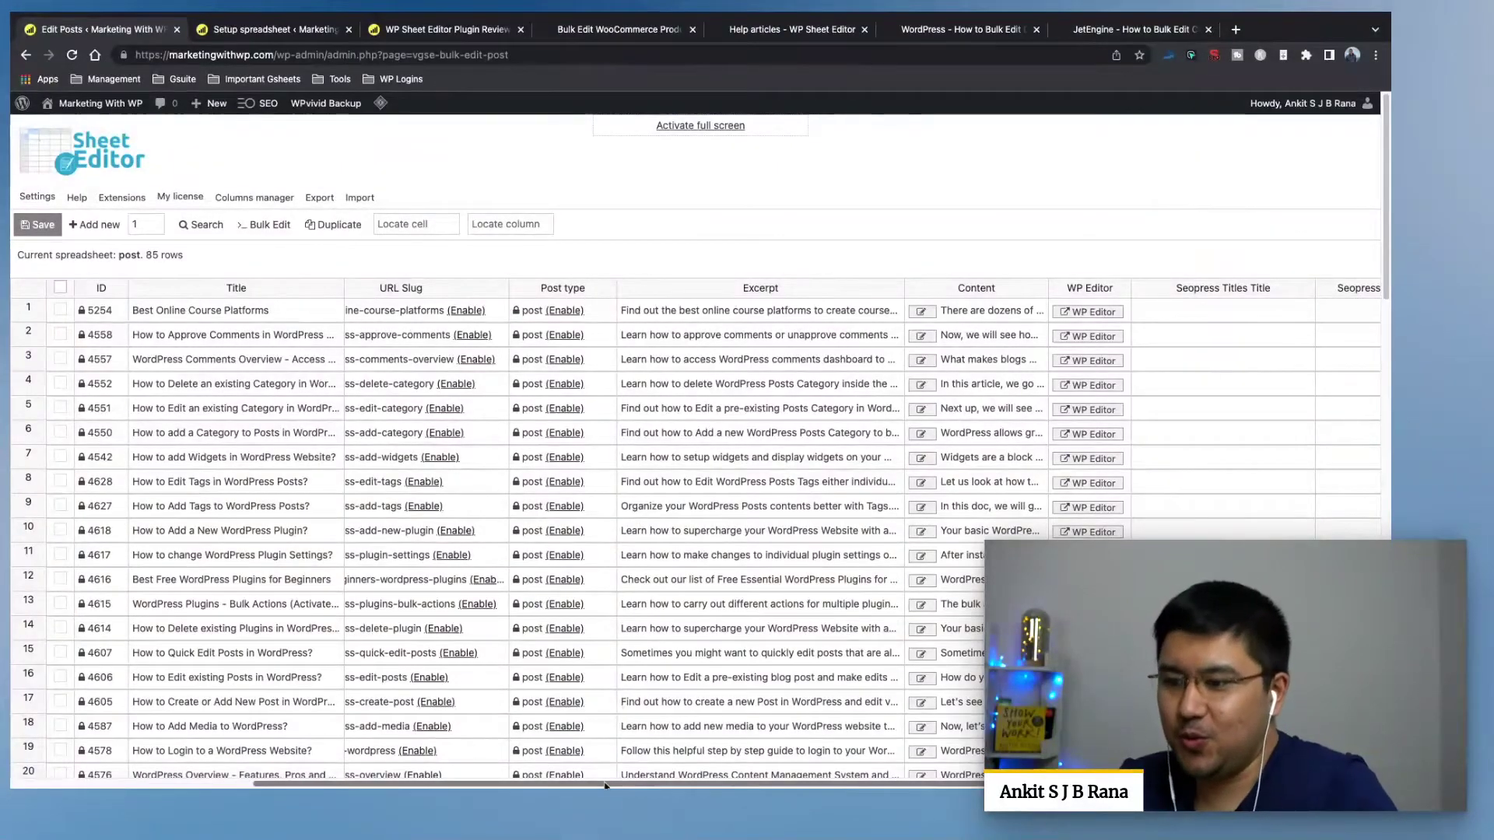
drag(596, 786, 378, 786)
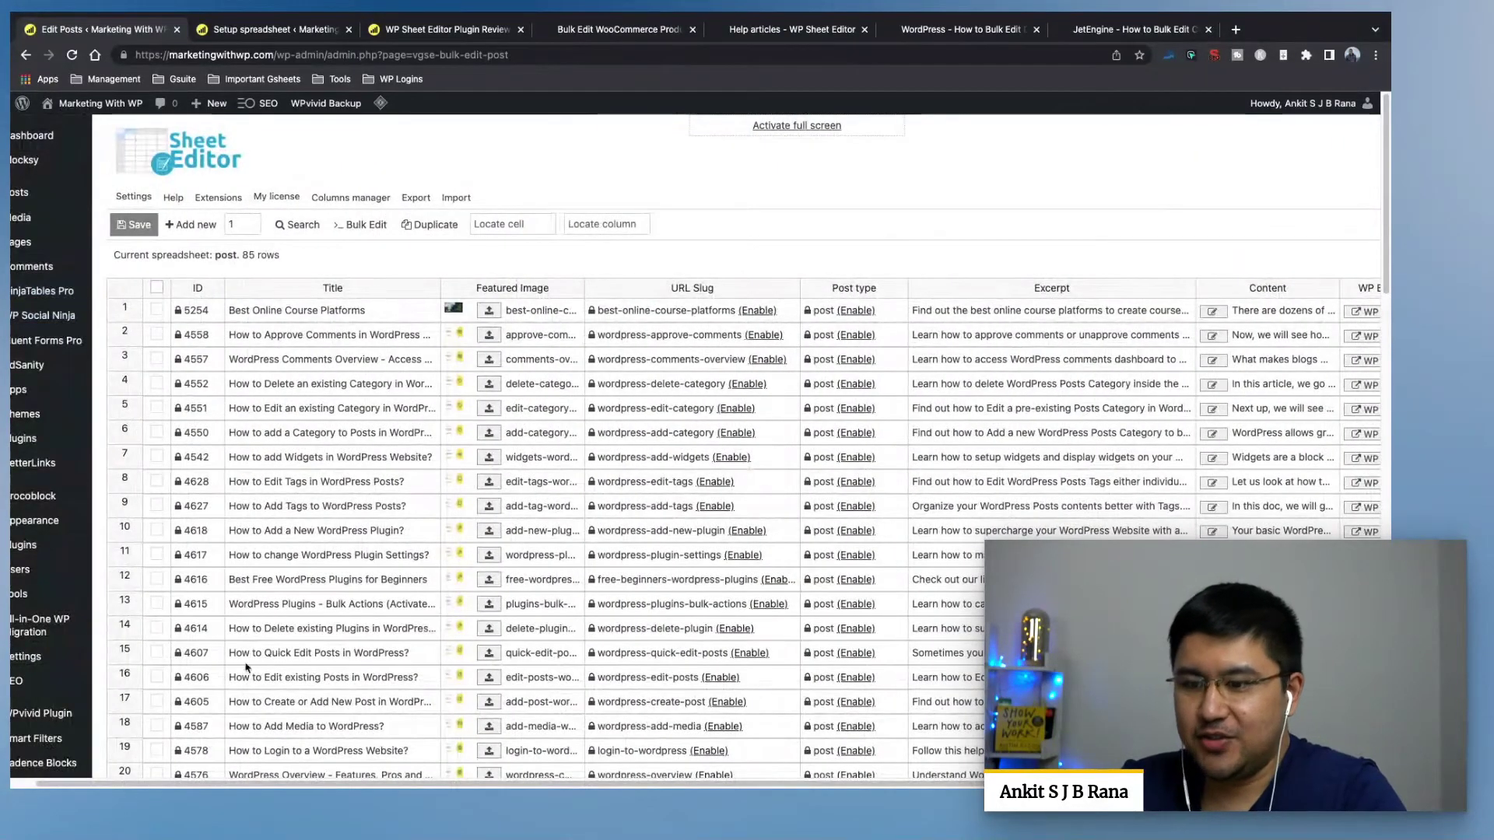
drag(238, 786, 218, 786)
Open the standard WordPress list of all posts in a new browser tab and switch to it.
mouse_move(49, 193)
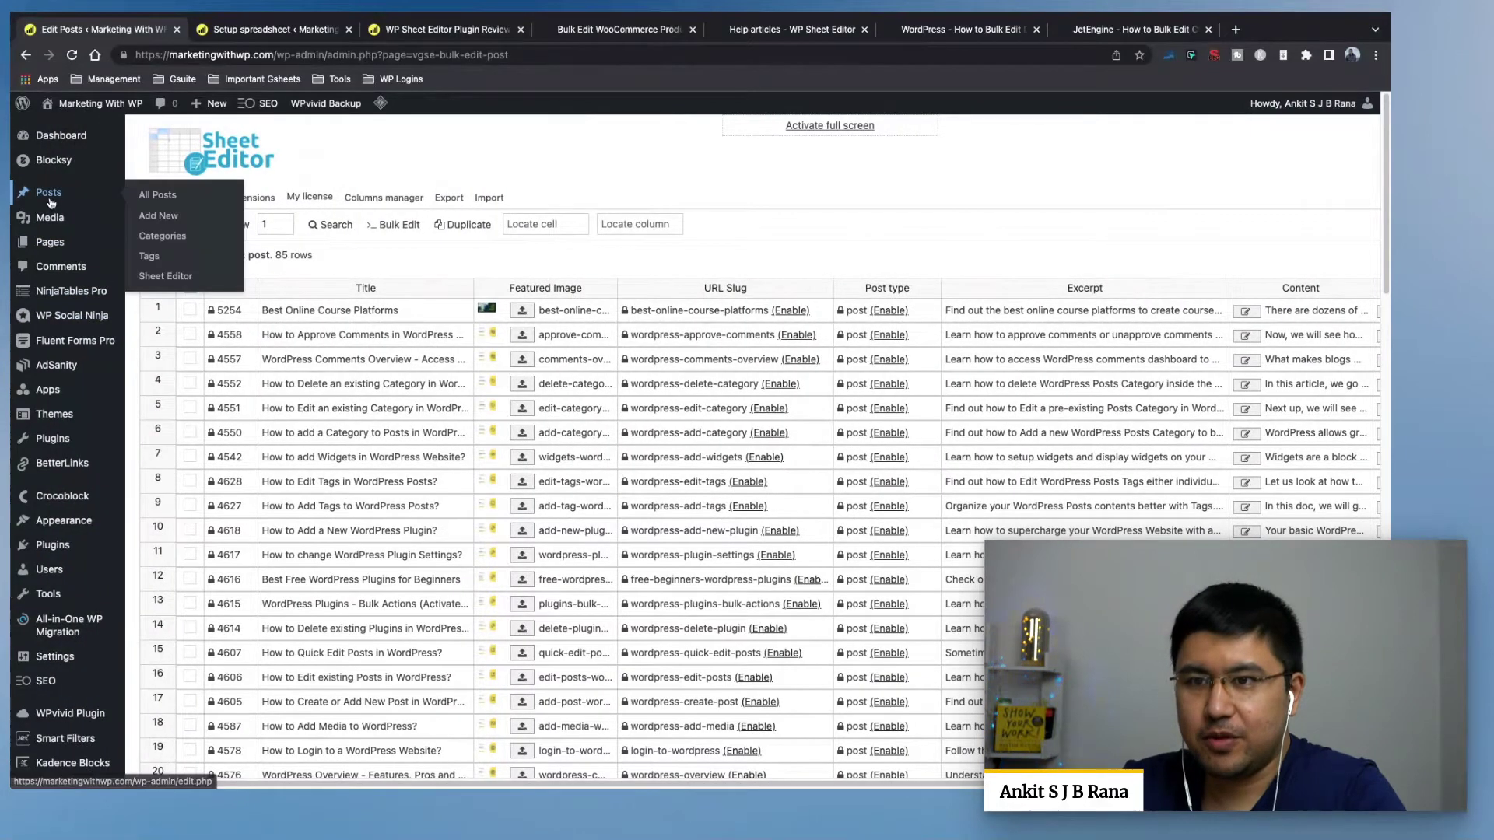
right_click(164, 201)
click(186, 208)
click(257, 29)
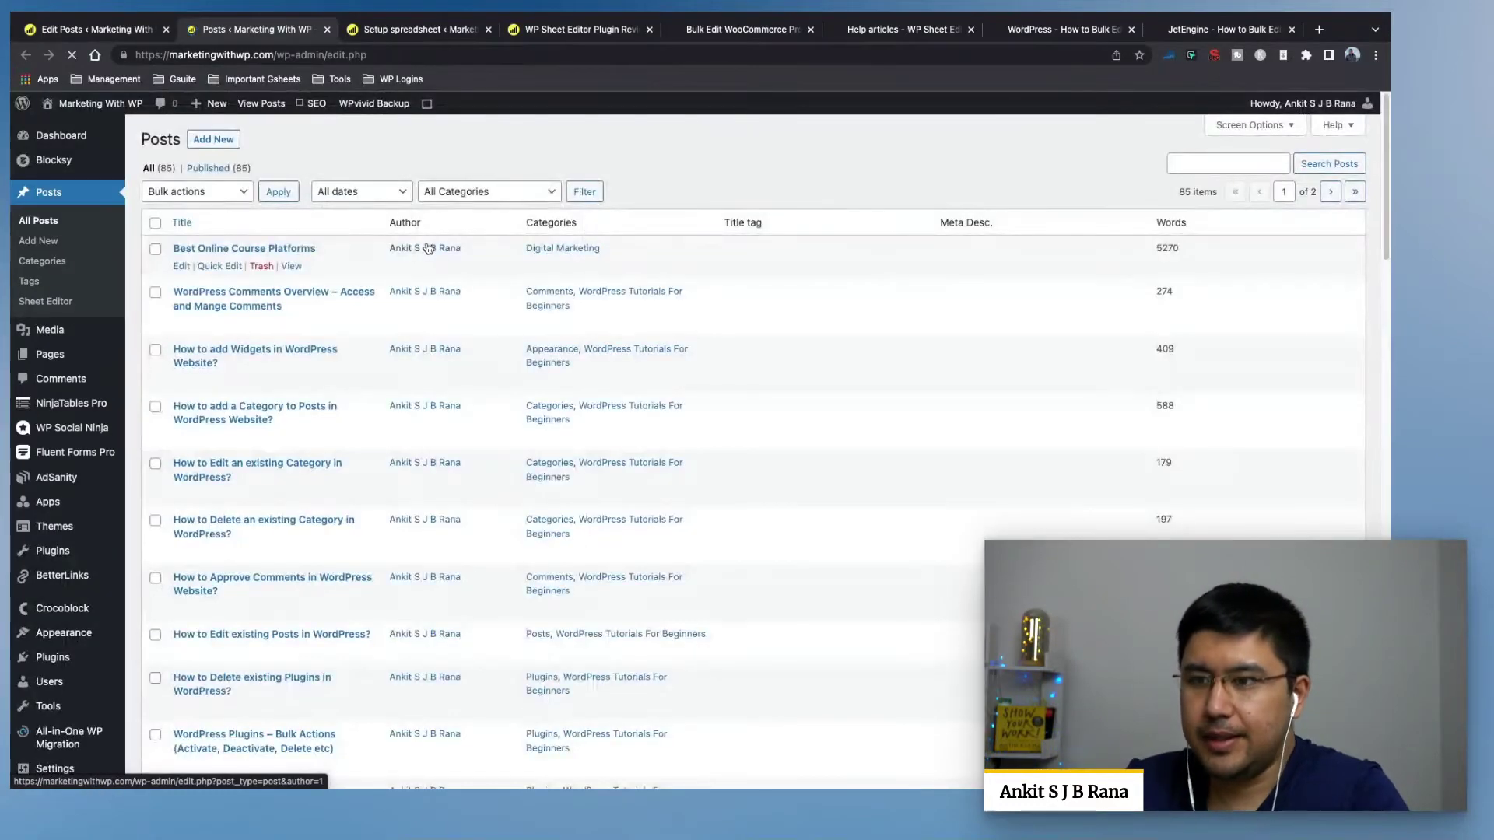
Open the post "Best Online Course Platforms" for editing in a new tab and look through its content.
right_click(231, 249)
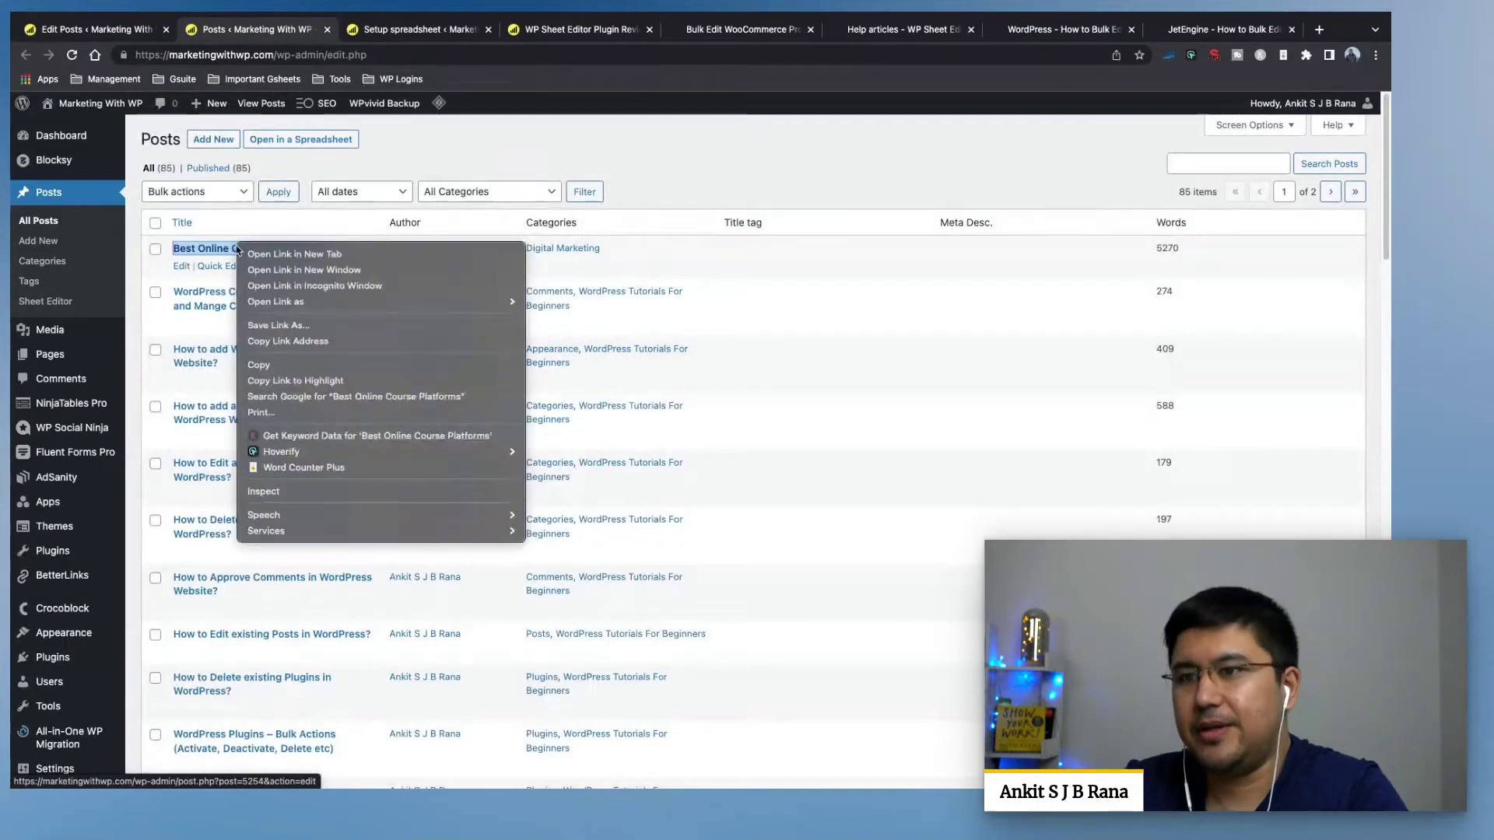
click(265, 251)
click(397, 29)
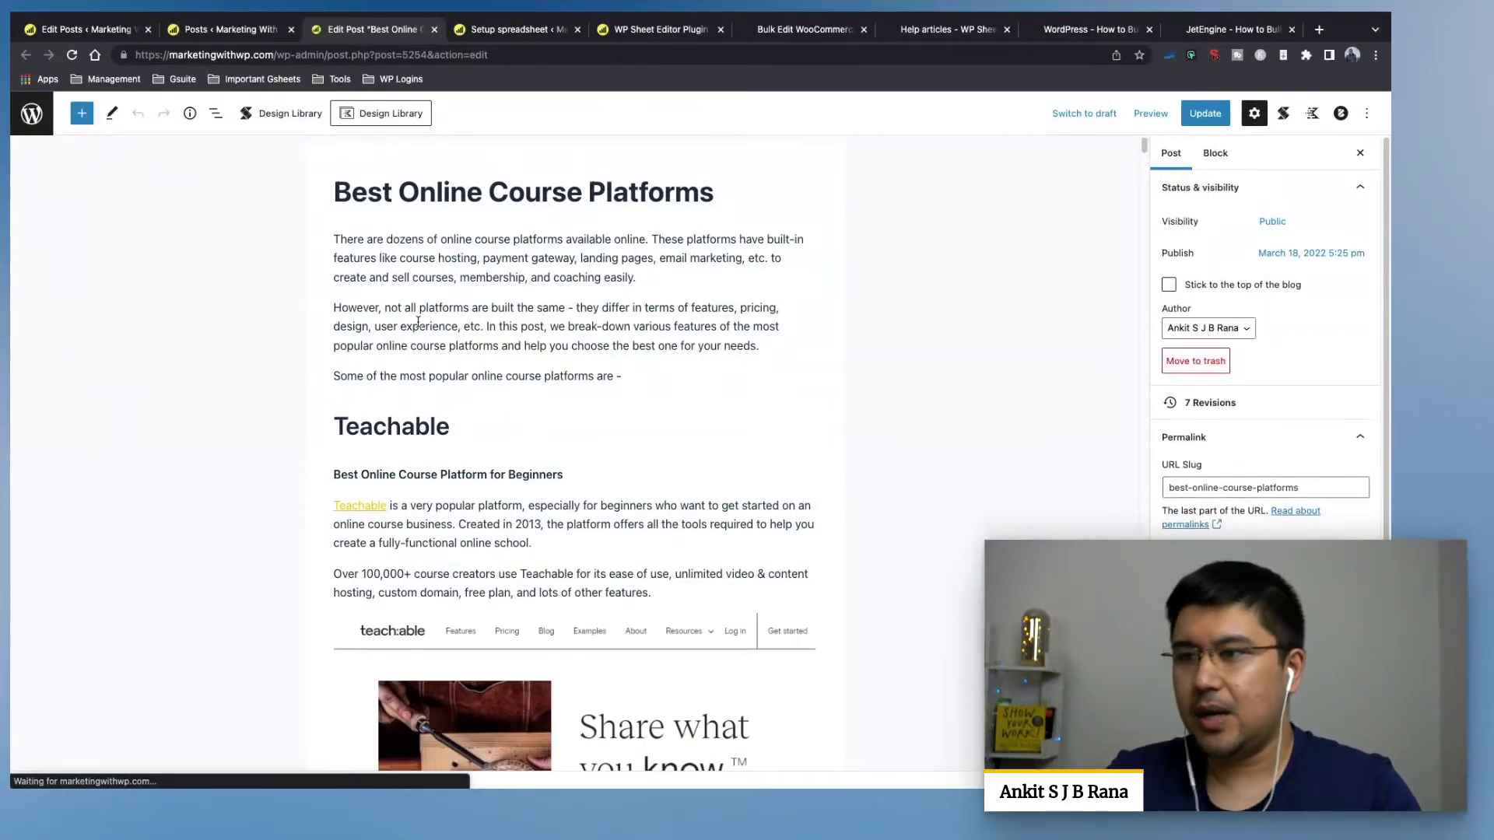
scroll(418, 321, down, 15)
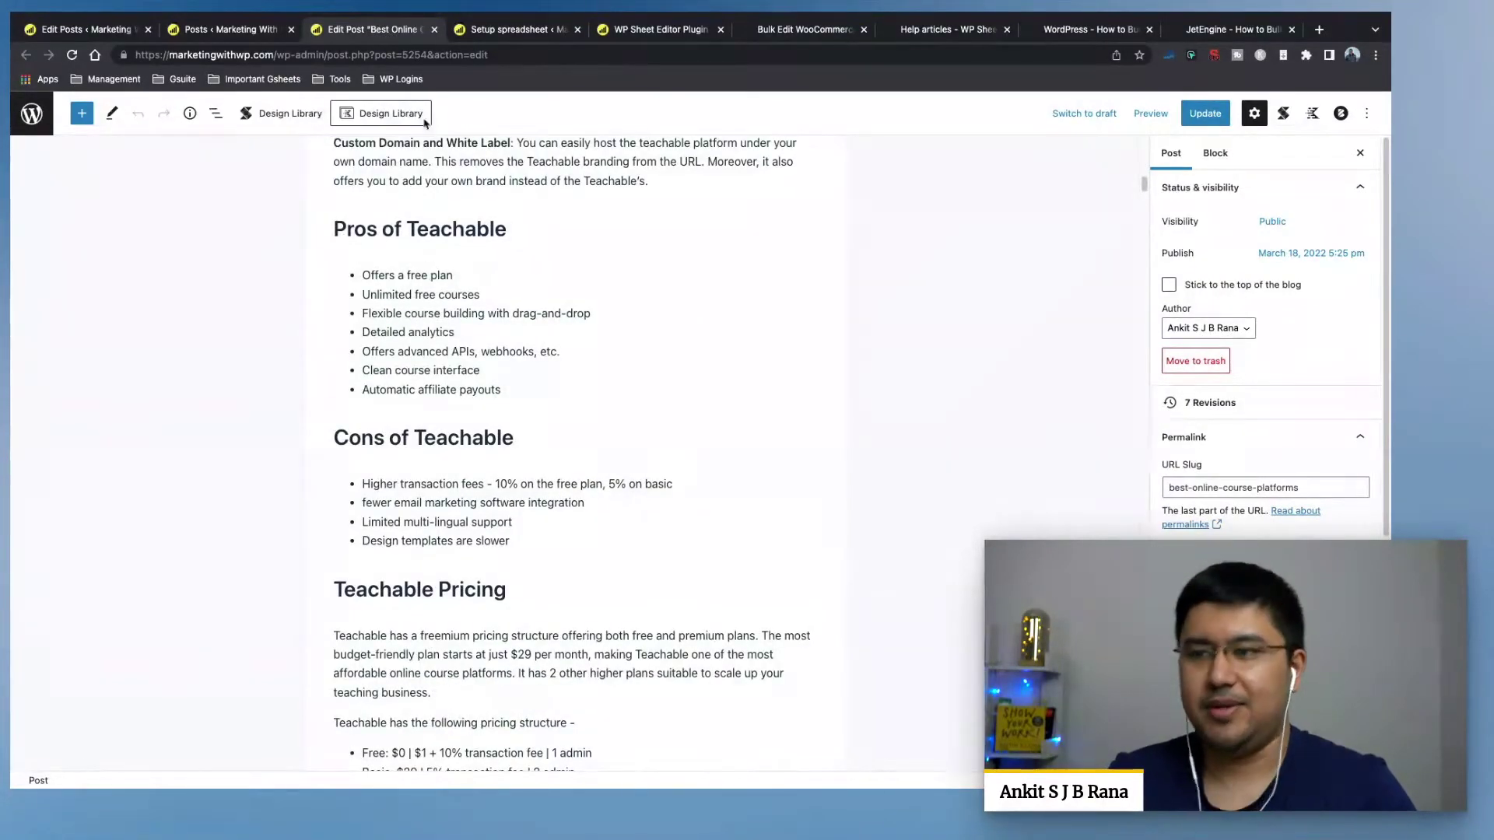
Return to the posts spreadsheet and open "Best Online Course Platforms" through its WP Editor column.
click(86, 28)
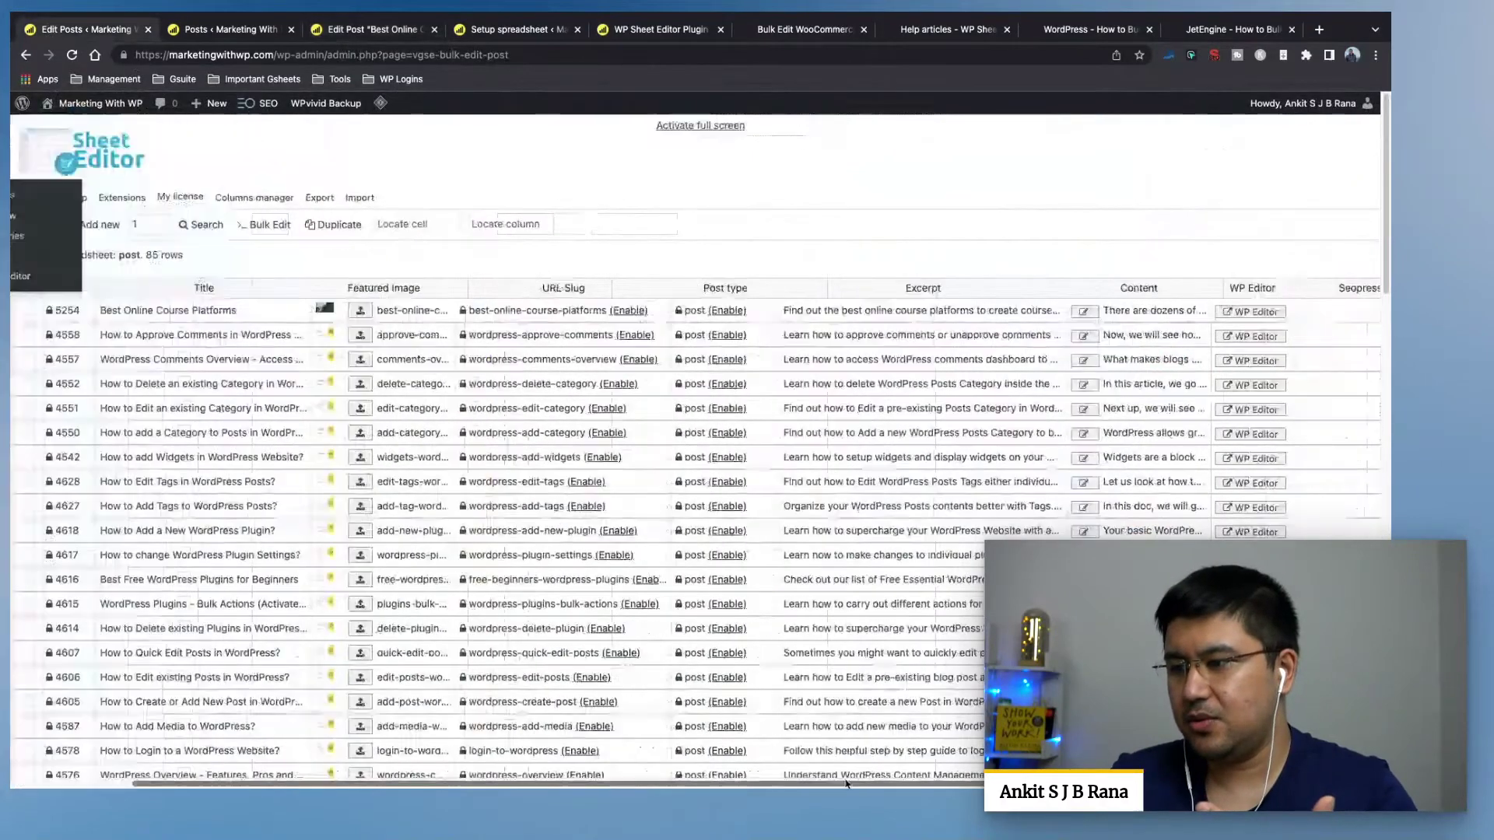
scroll(773, 662, right, 5)
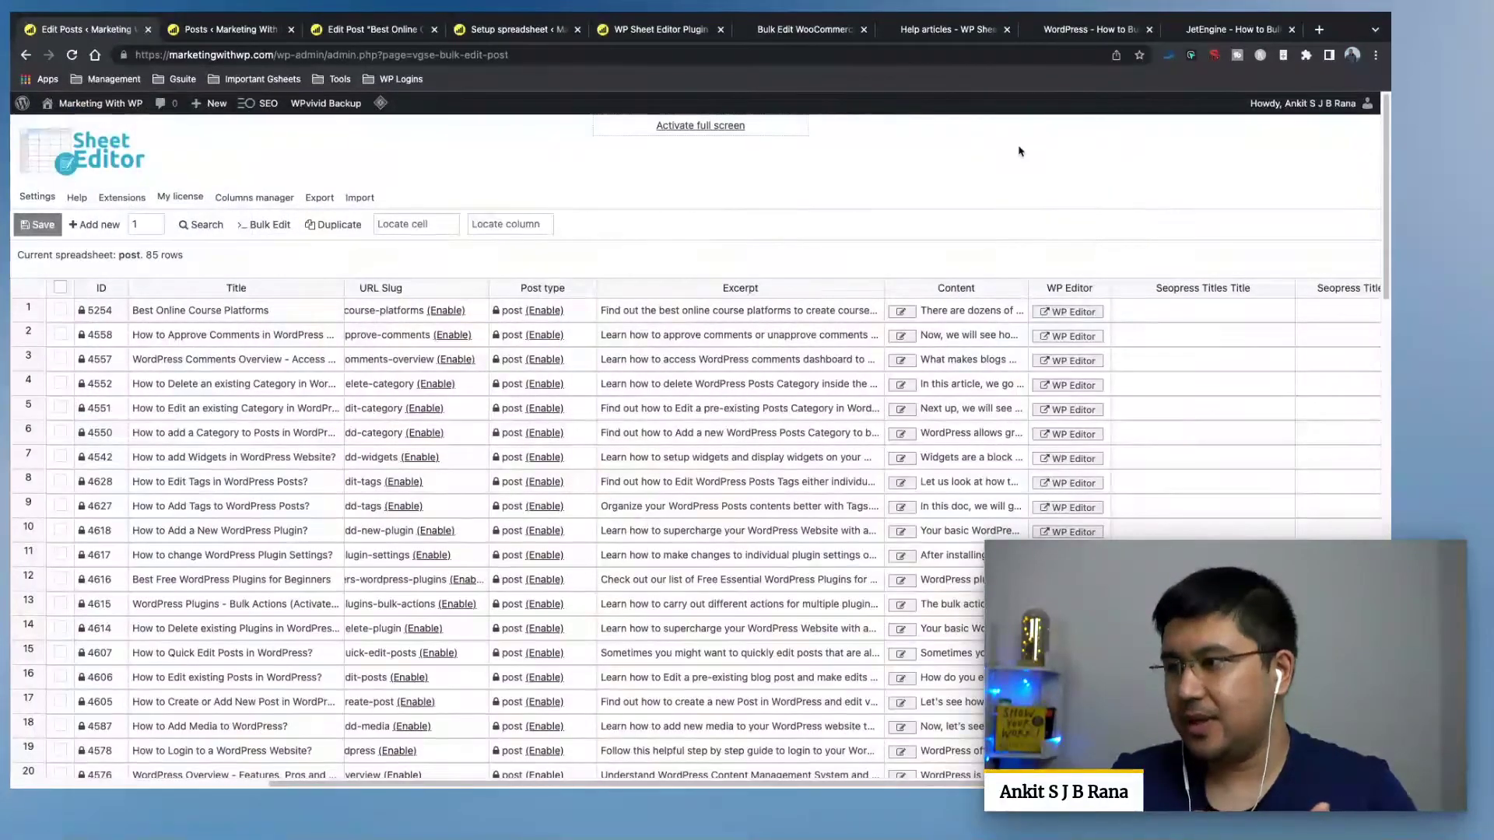
click(1072, 312)
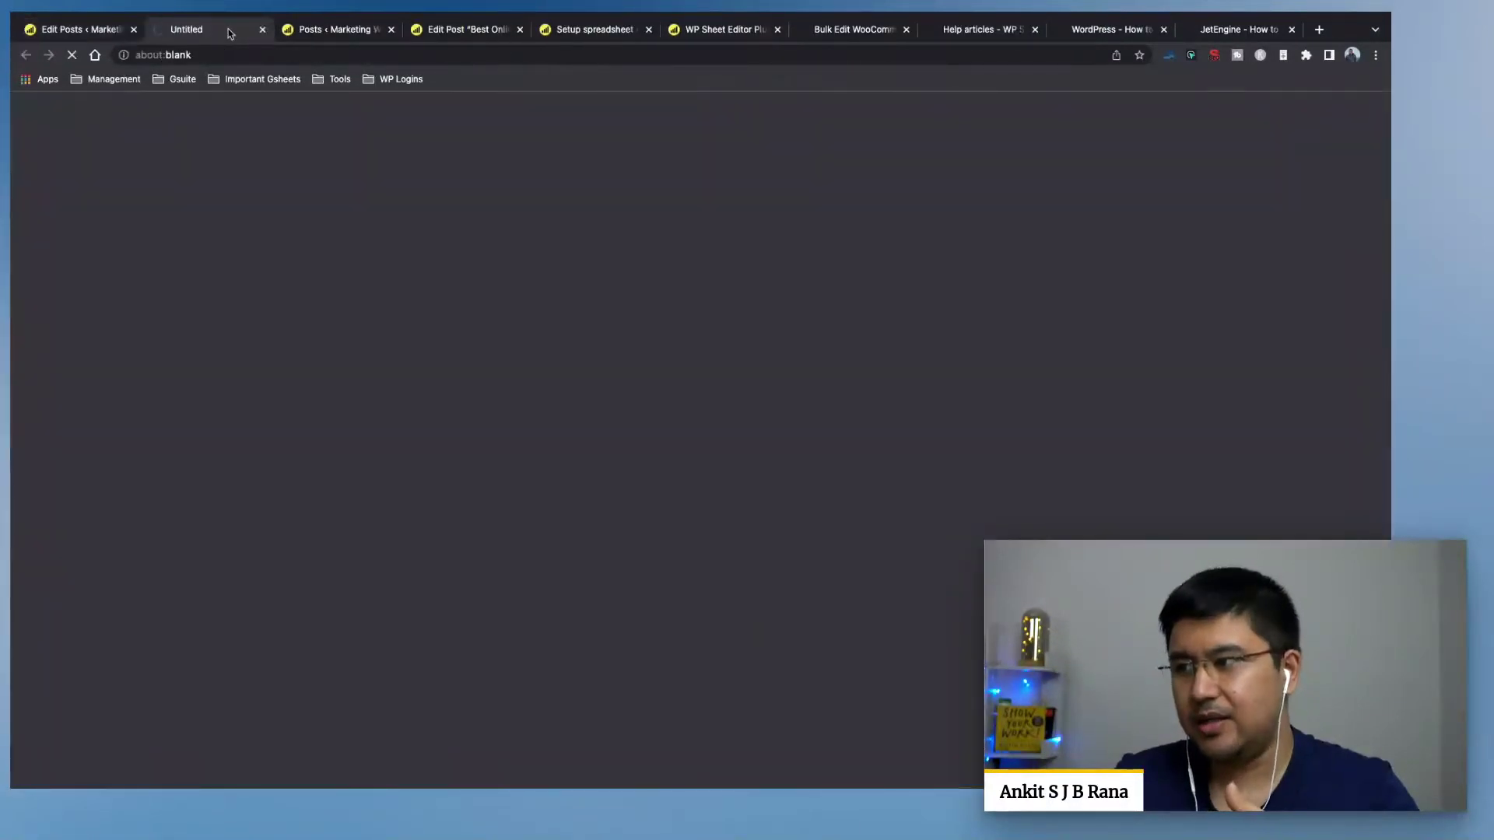
Open the content of "Best Online Course Platforms" in the spreadsheet's own editor and check the other open post tabs.
click(95, 30)
click(941, 310)
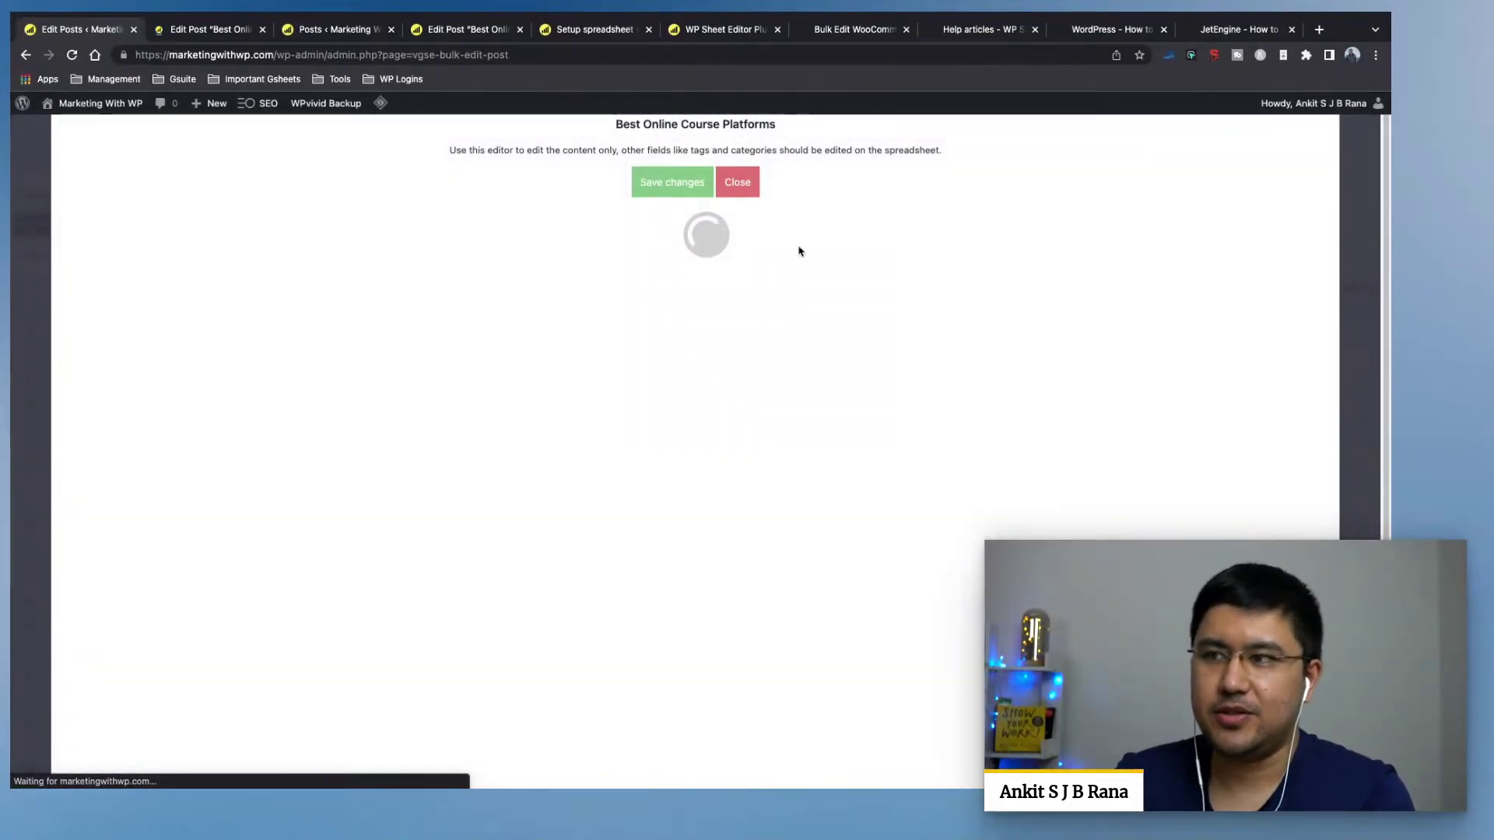
click(224, 32)
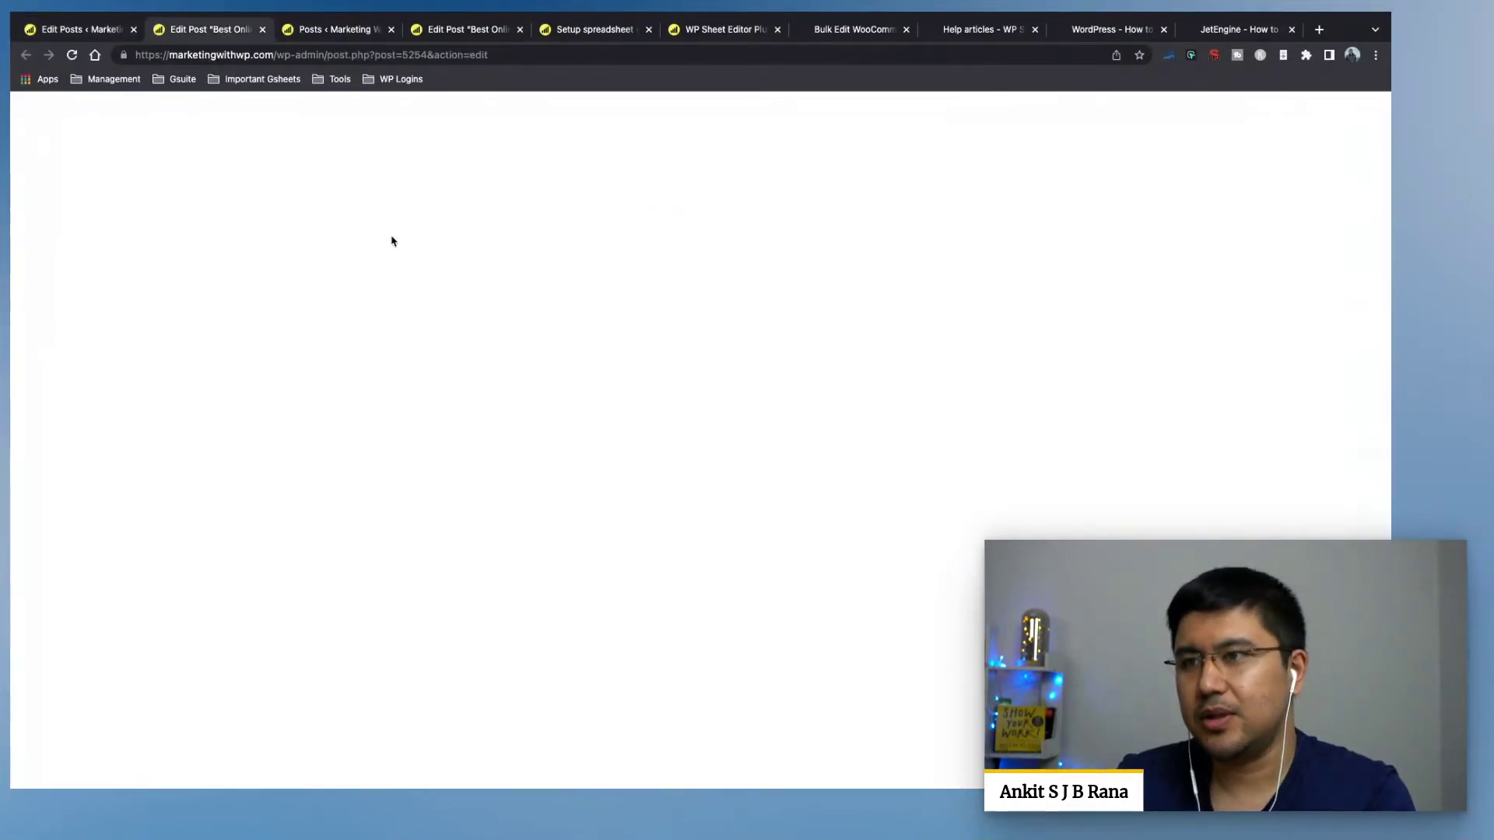
click(112, 36)
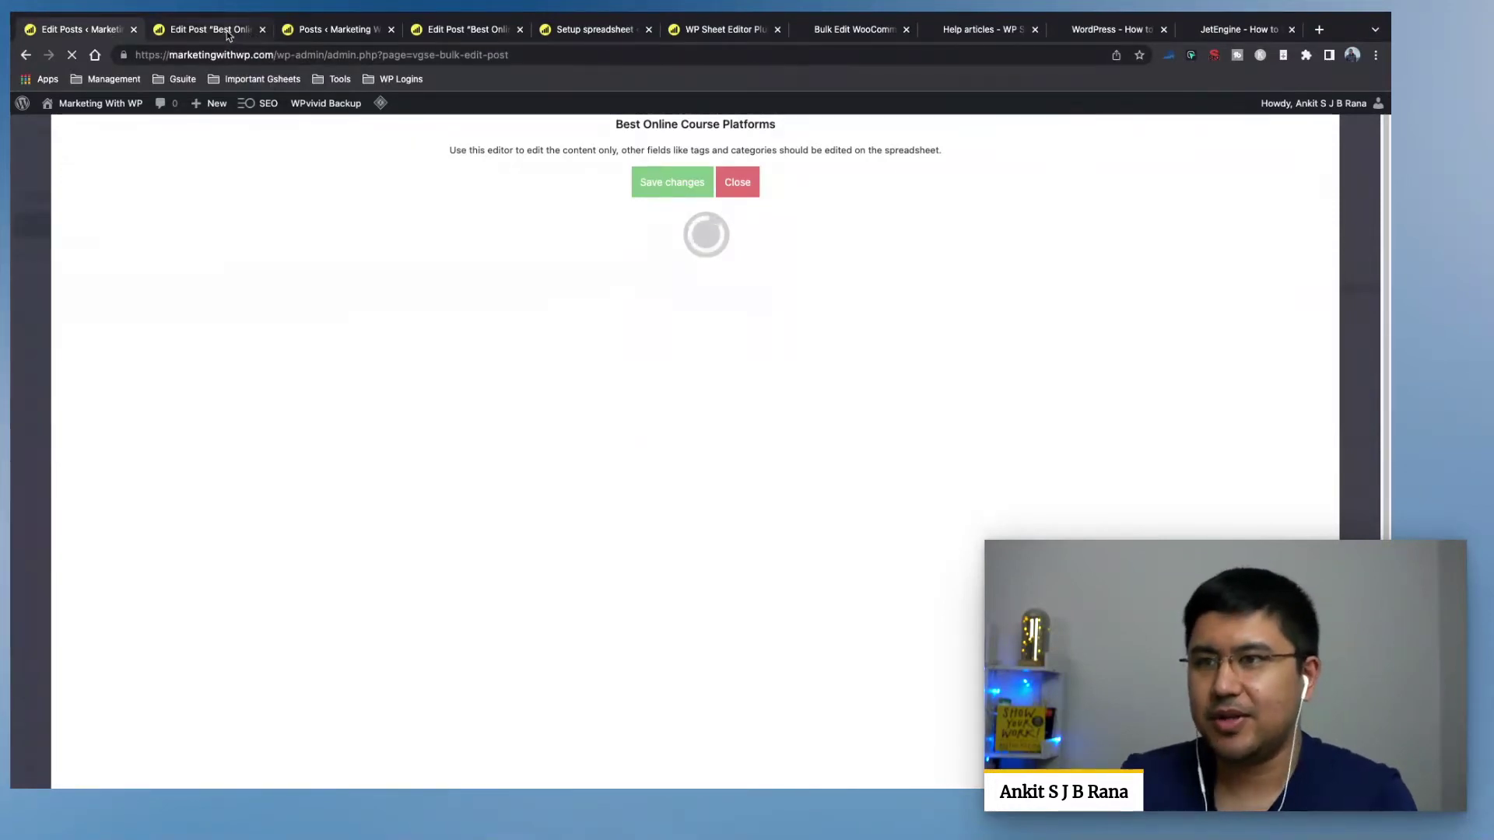
click(331, 30)
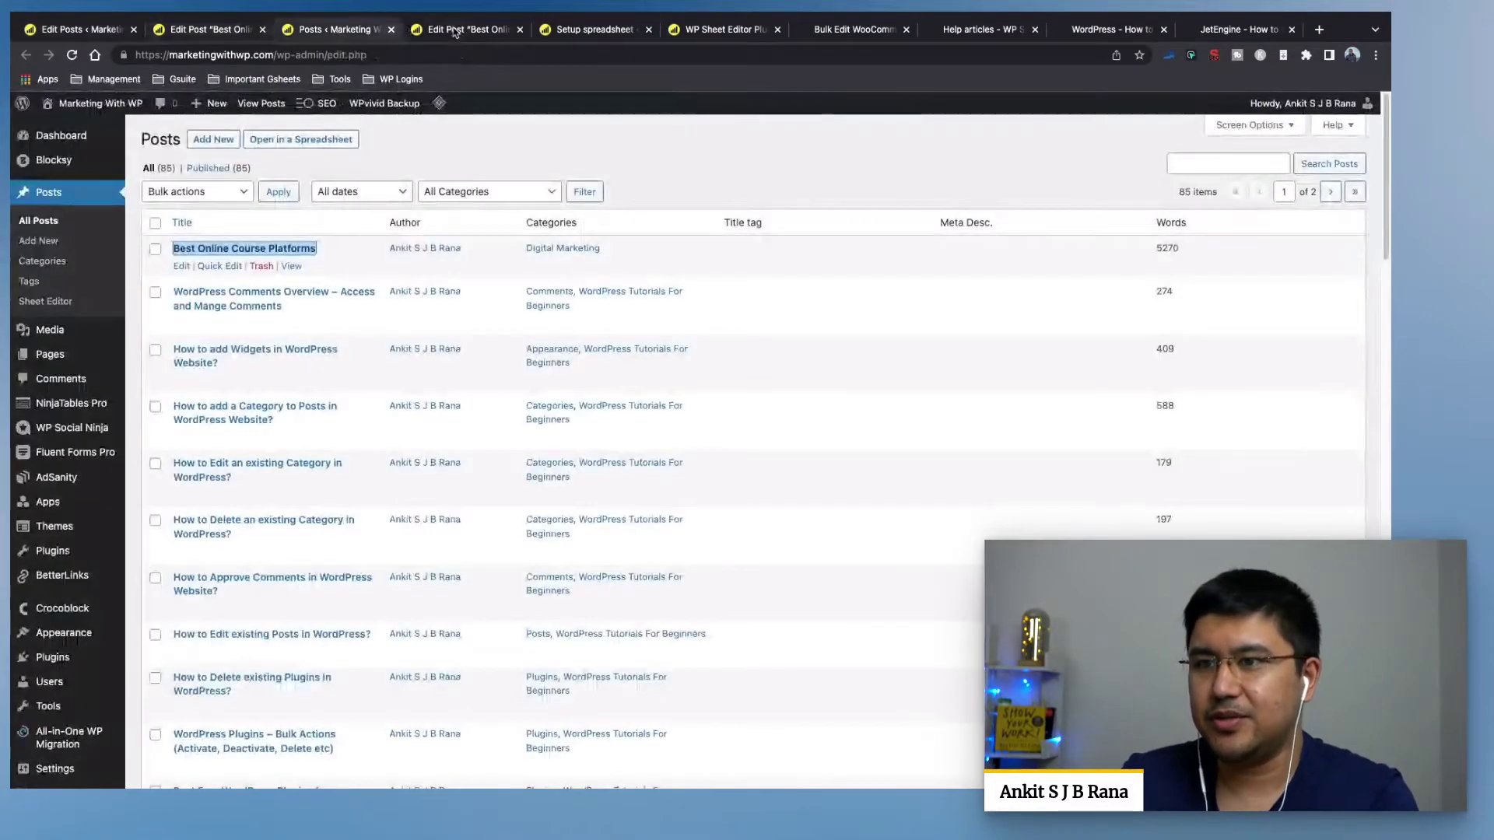
Close the WordPress posts list and the duplicate "Best Online Course Platforms" edit tab, and return to the spreadsheet tab.
click(462, 31)
click(521, 29)
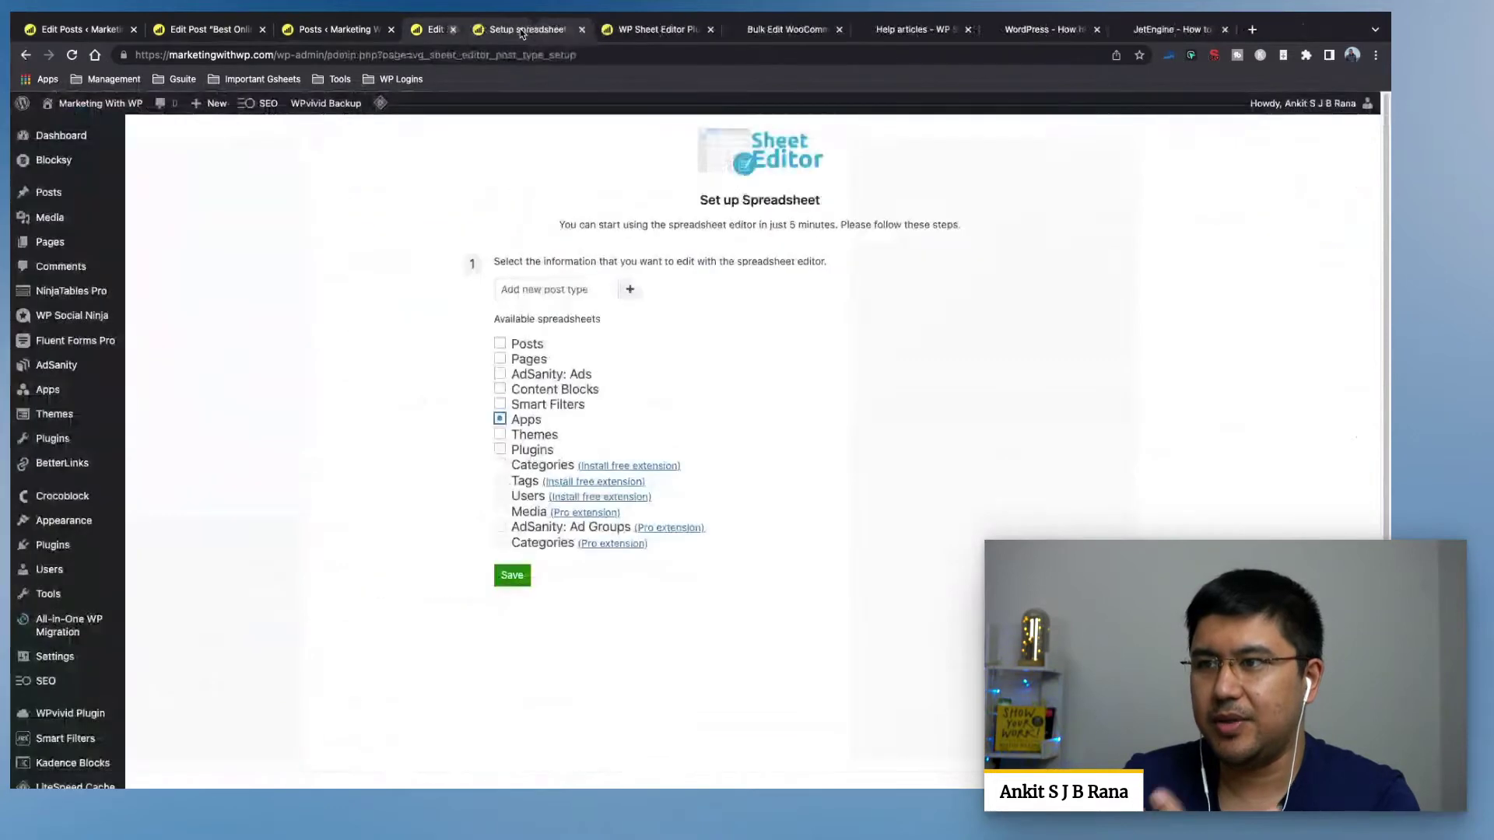
click(353, 31)
click(392, 30)
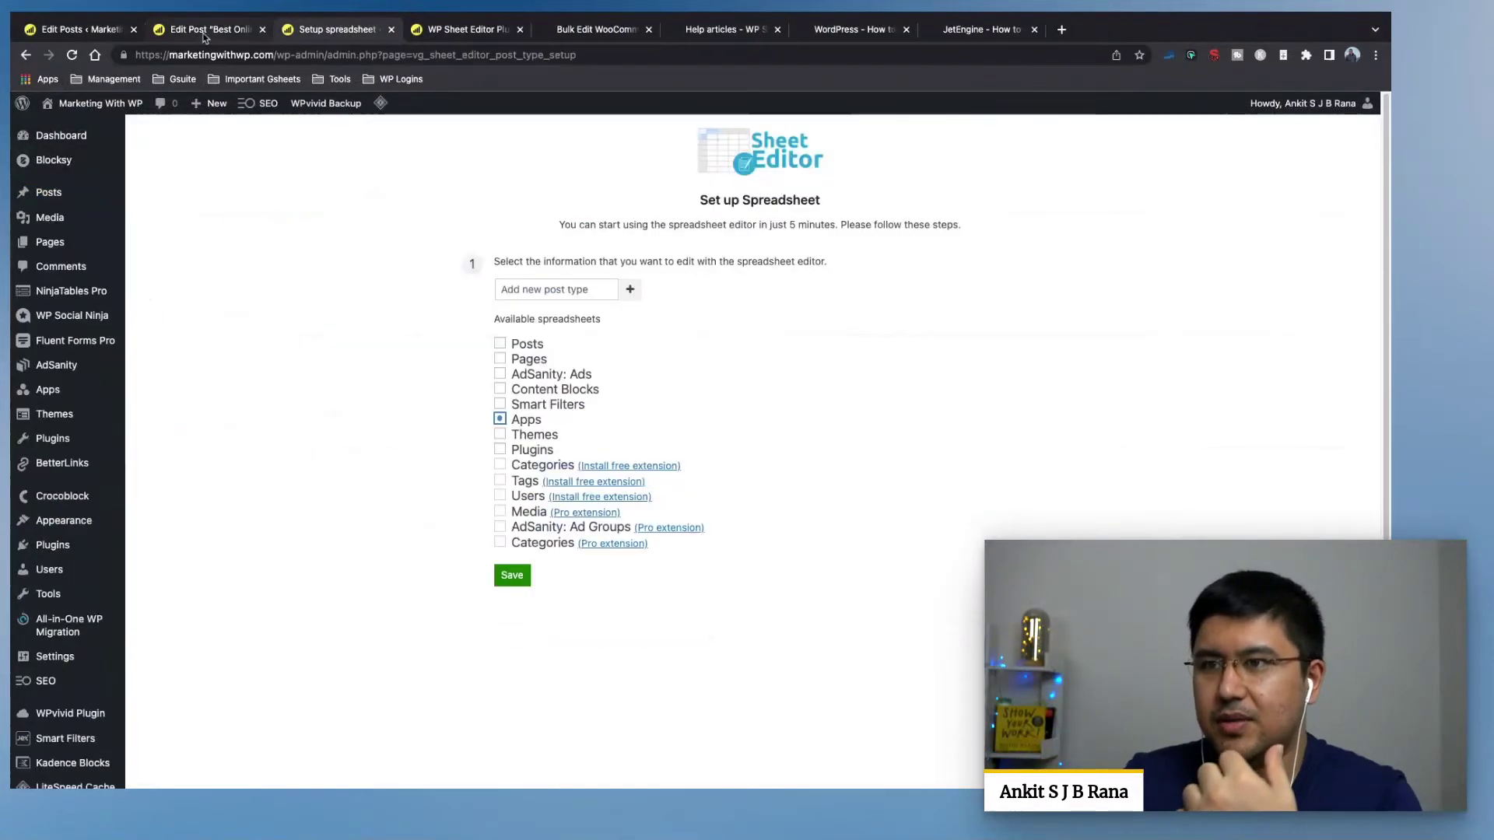
click(203, 31)
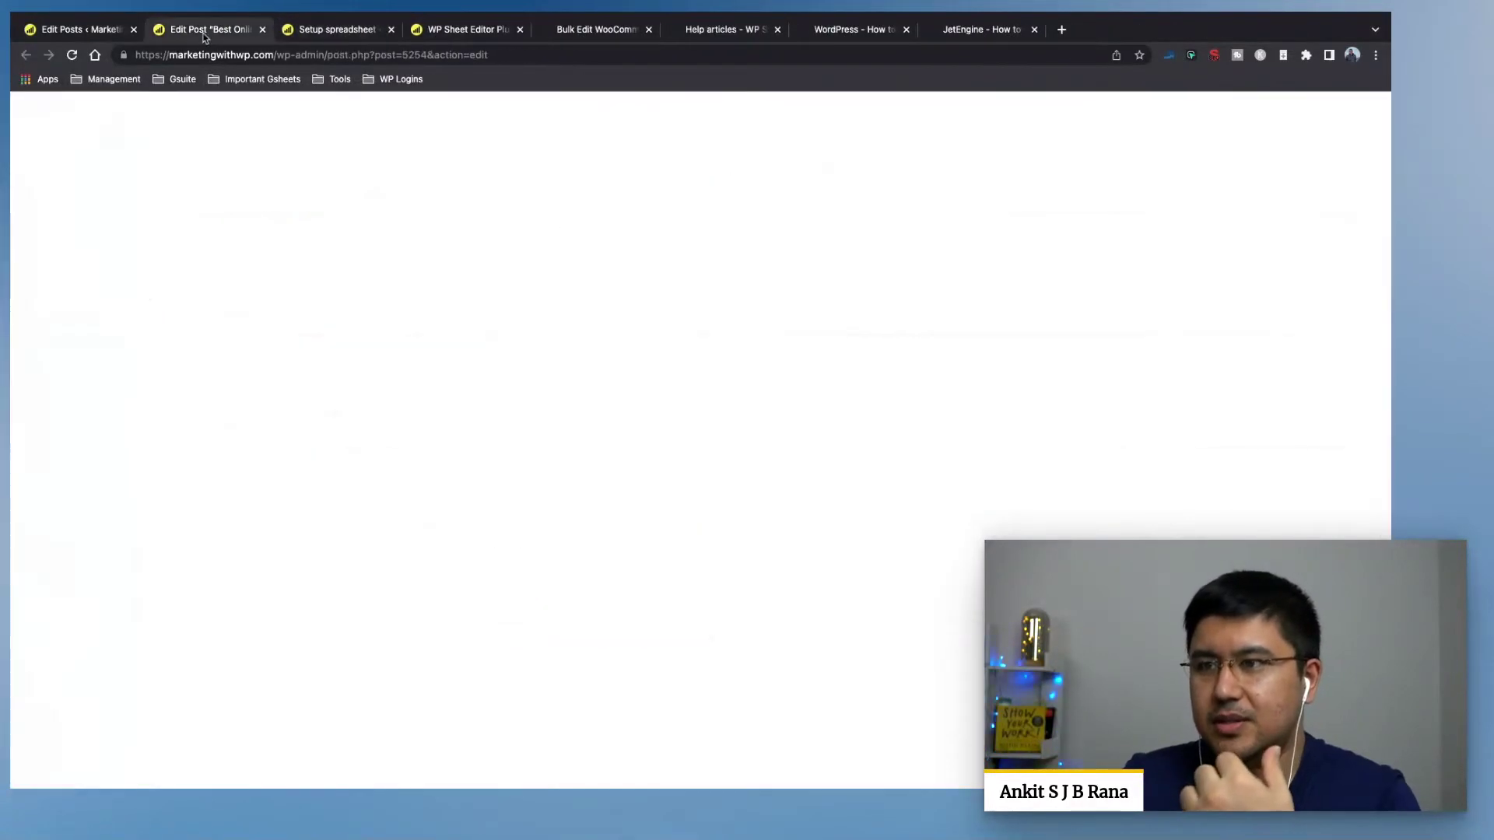
click(94, 30)
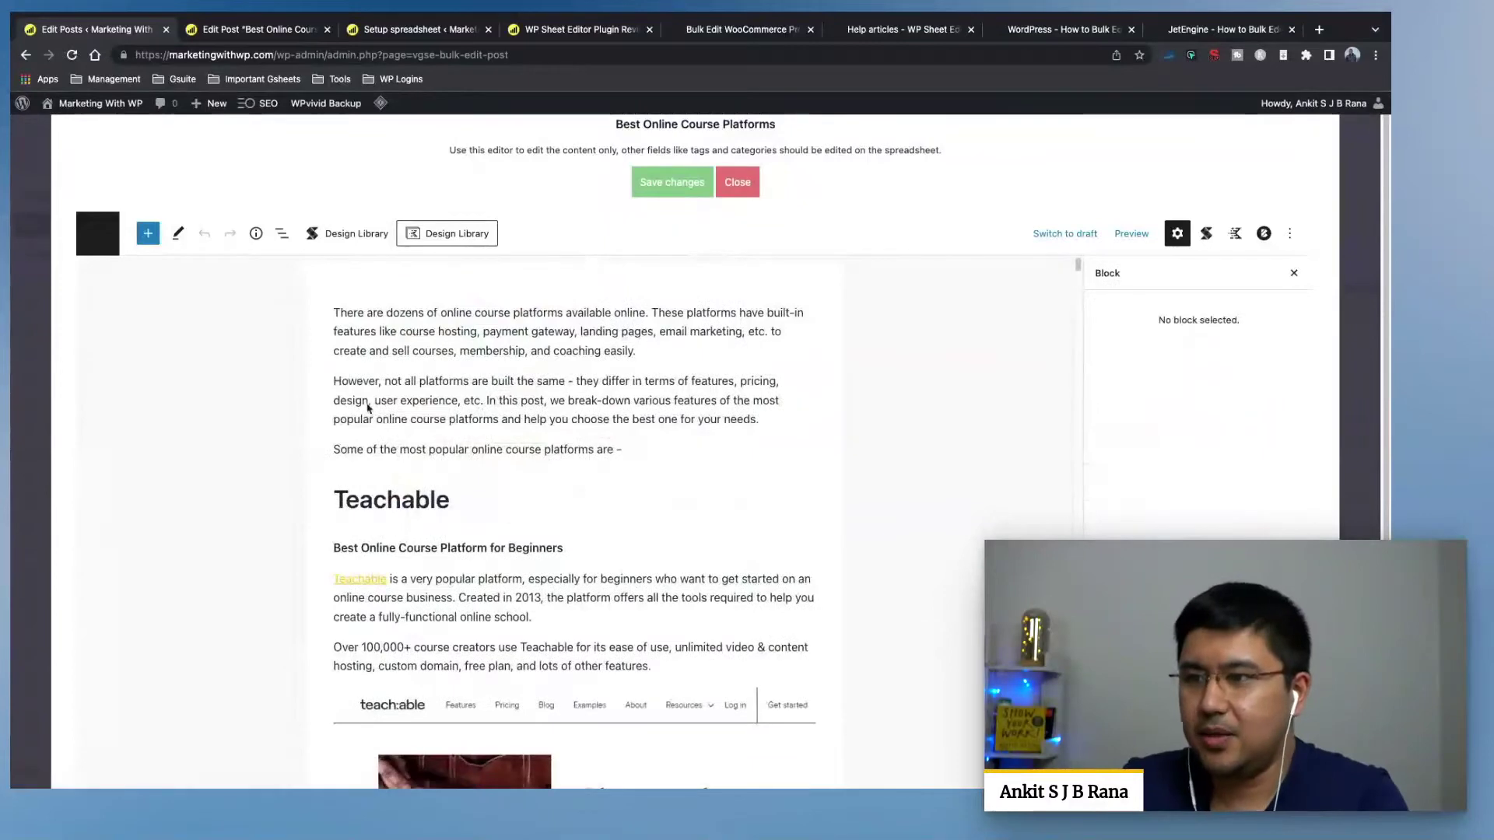
Look through the "Best Online Course Platforms" content in the spreadsheet's own editor and close it without saving.
scroll(349, 347, down, 10)
scroll(349, 347, down, 15)
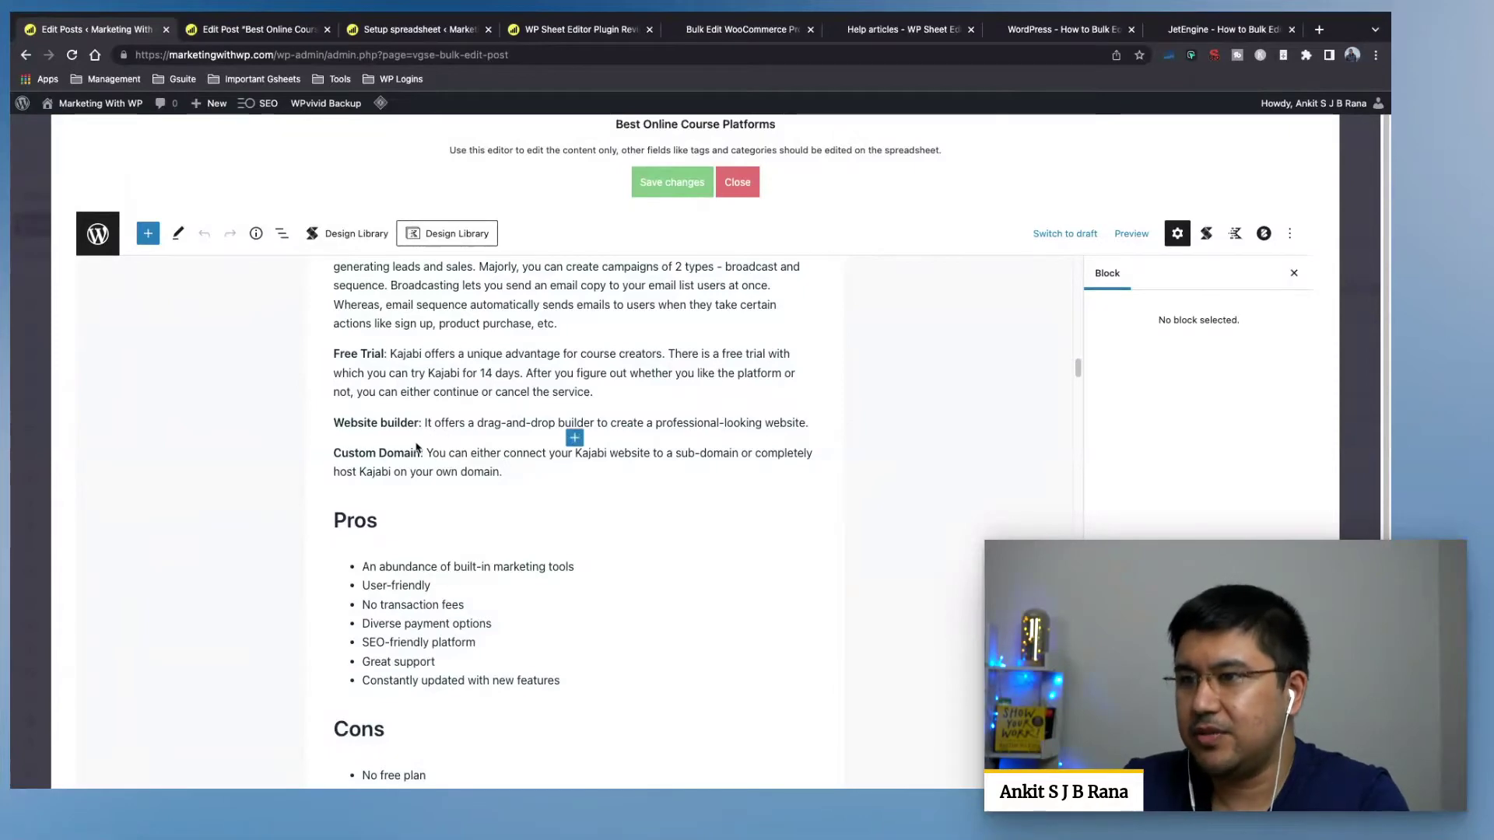
scroll(574, 434, down, 2)
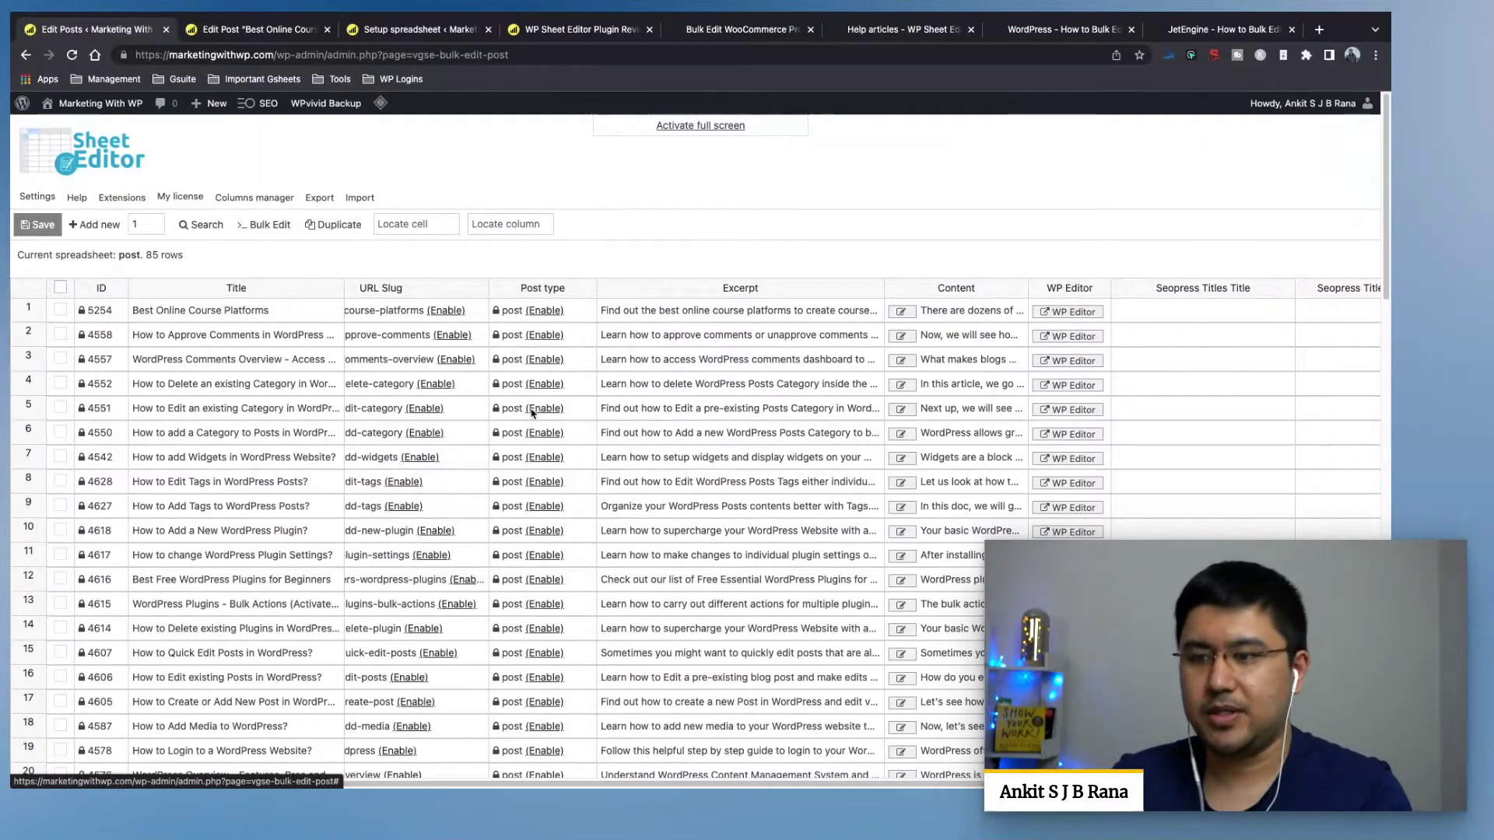
Look across the posts spreadsheet from the featured image column to the Seopress title, Seopress description and status columns.
scroll(430, 778, left, 5)
scroll(429, 778, left, 3)
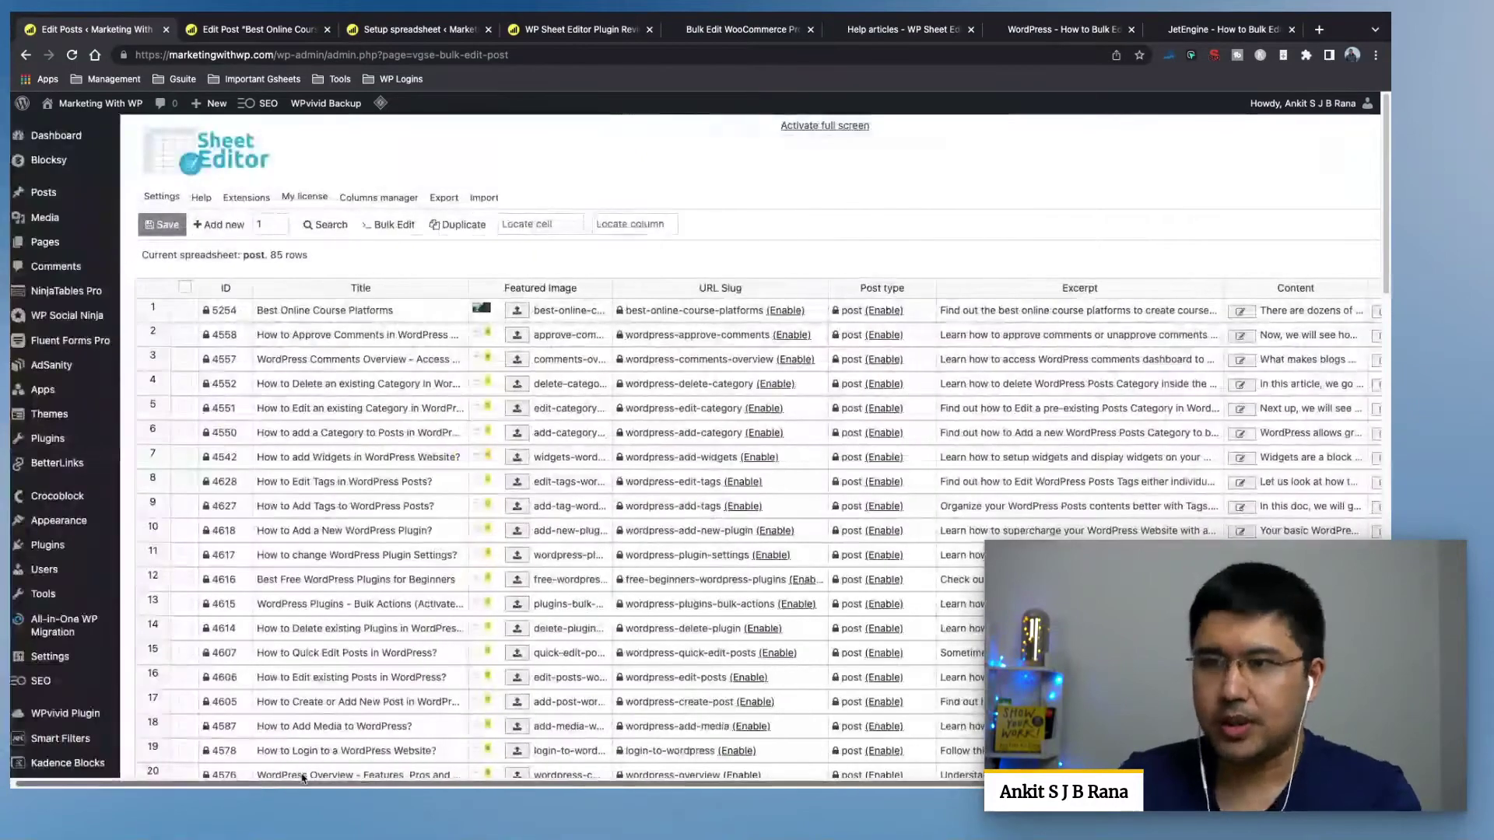
scroll(330, 778, right, 5)
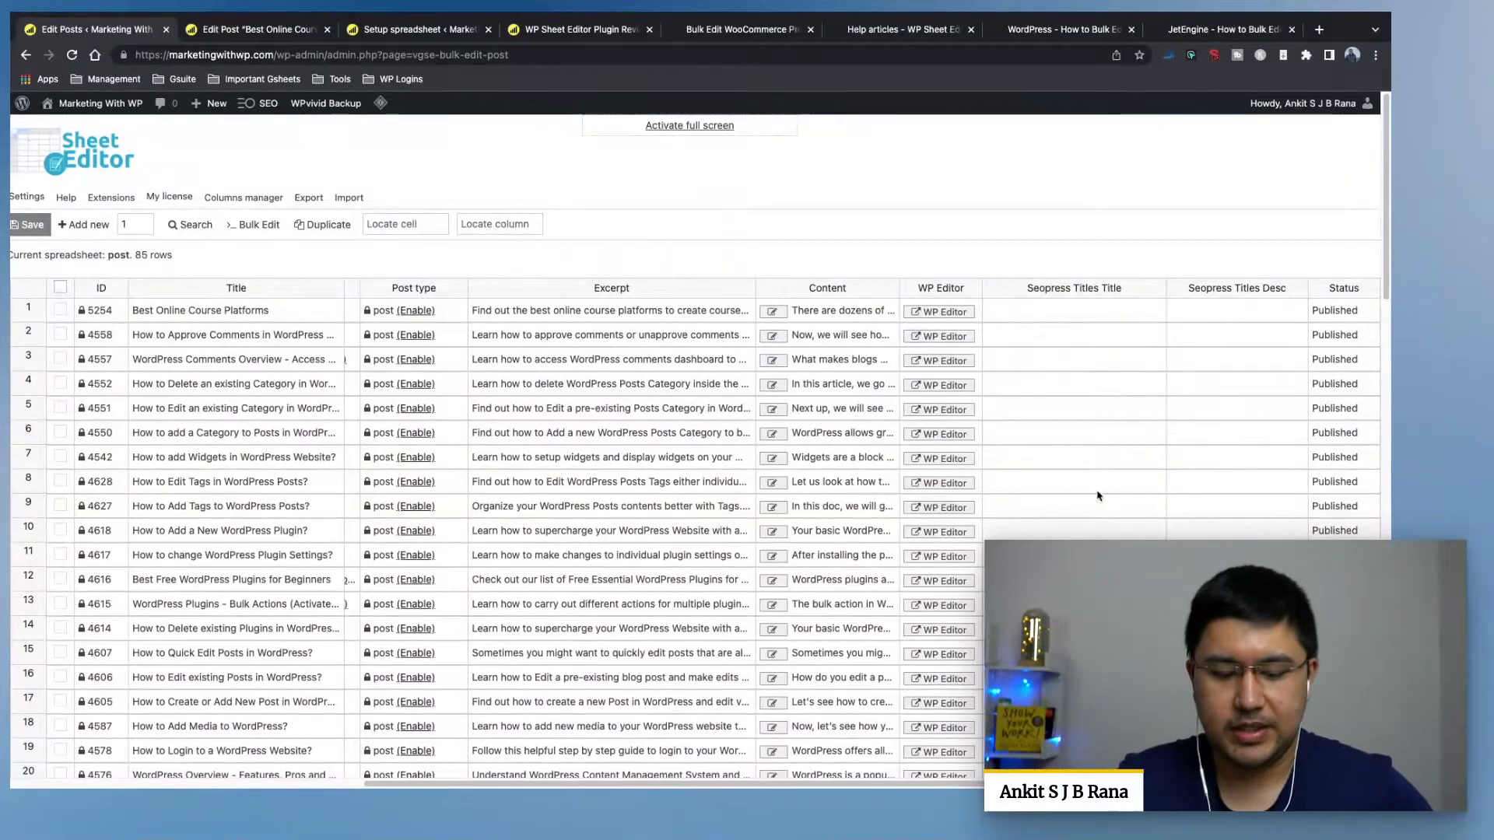
Search Google in a new tab for "marketingwithwp.com seopress" and highlight the first result's title and description.
key(ctrl+t)
text(marketing)
key(Right)
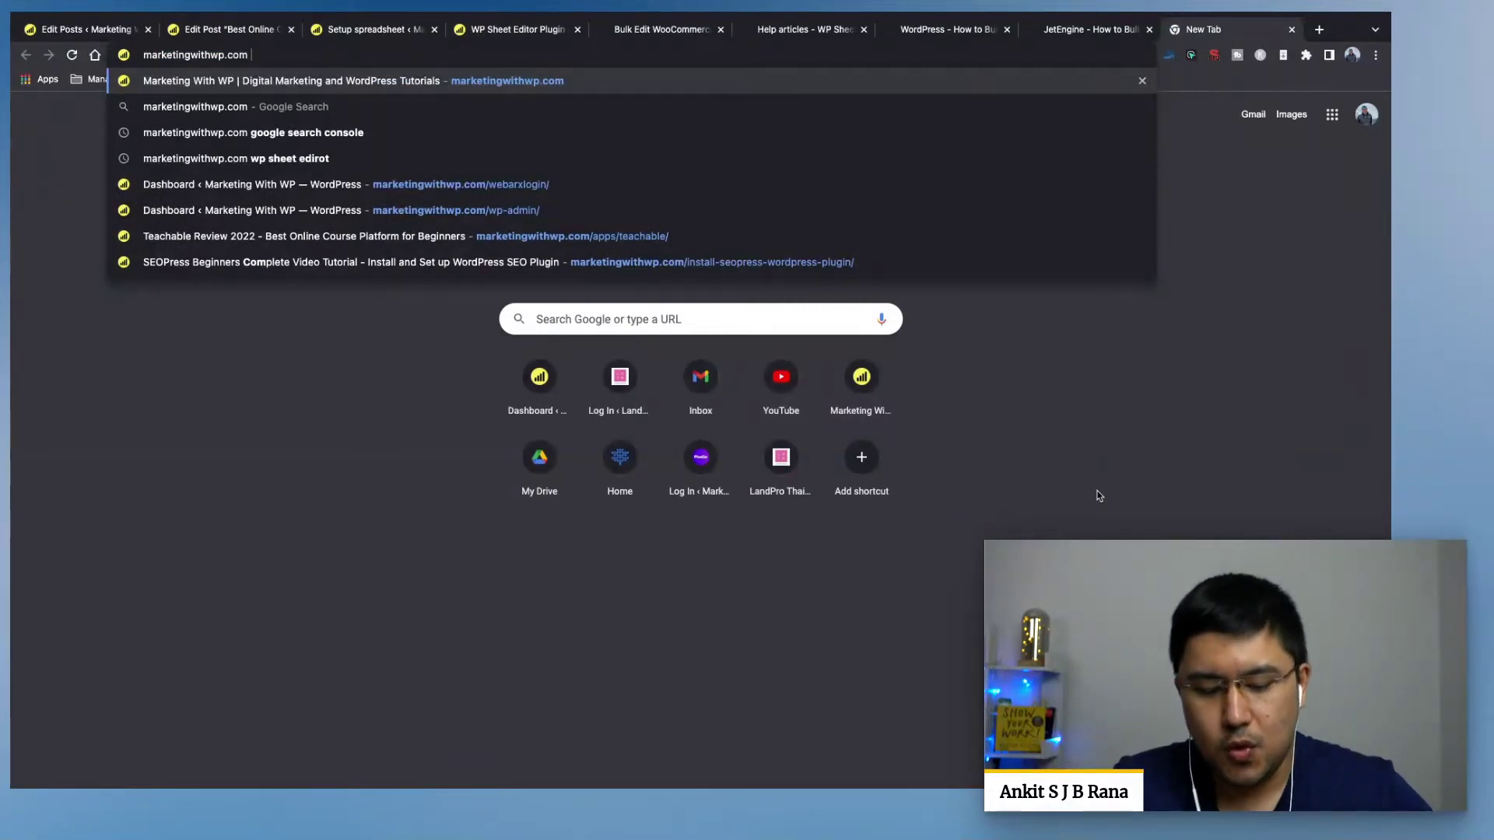
text(seopress)
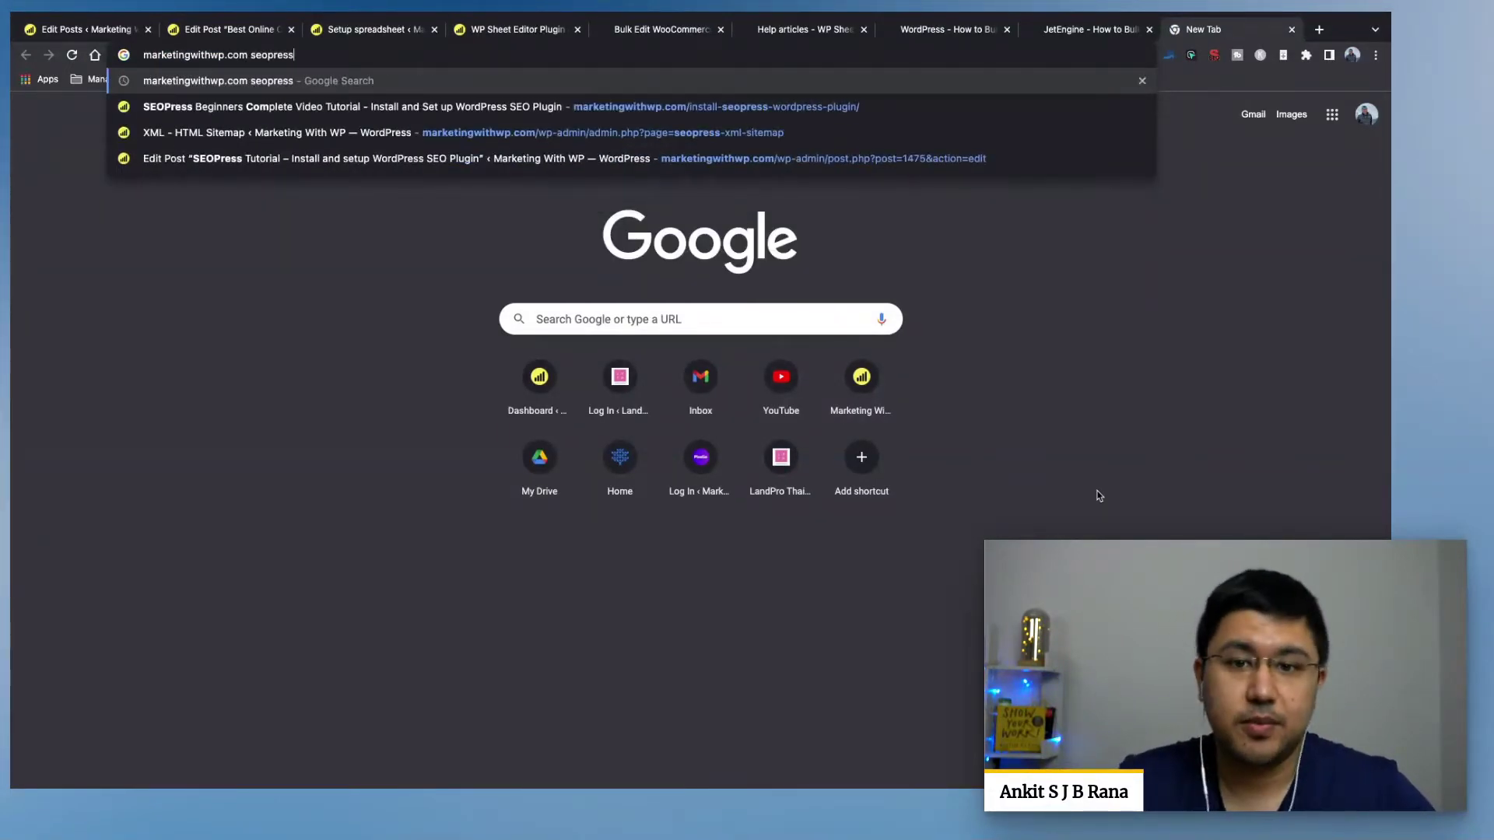
key(Return)
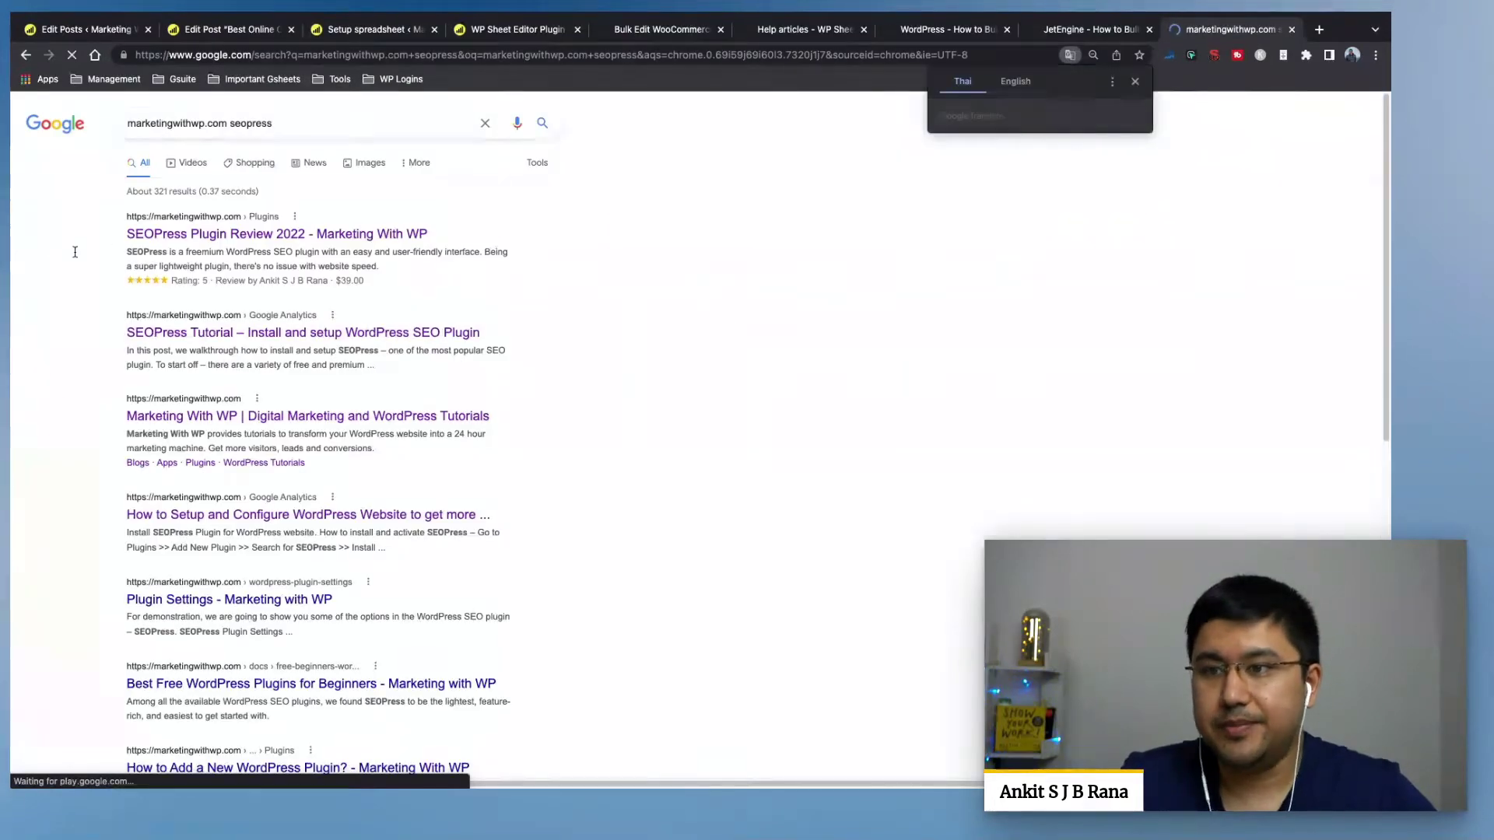
click(103, 234)
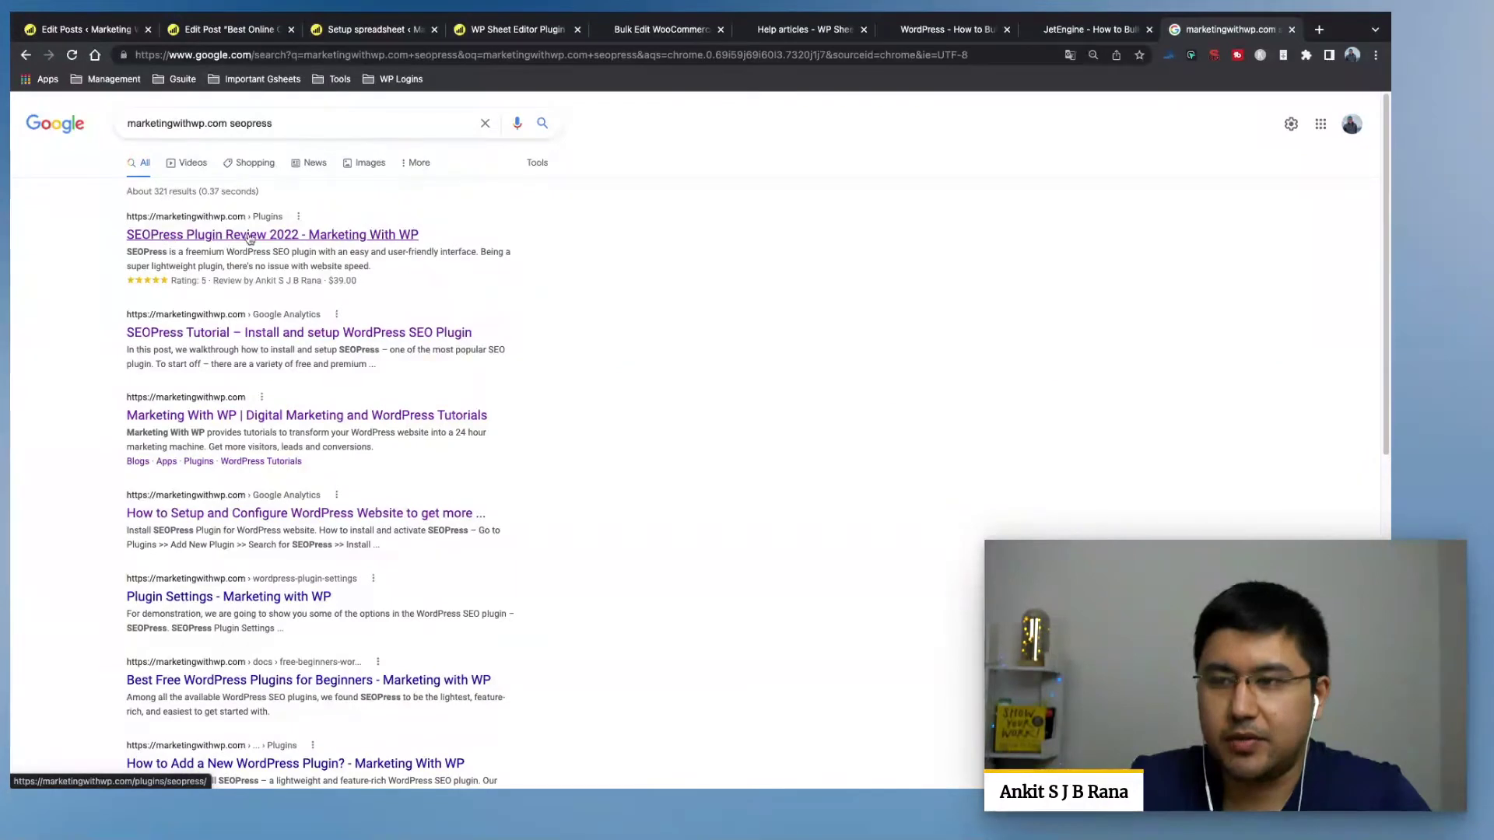
mouse_move(116, 258)
mouse_down()
mouse_move(423, 269)
mouse_move(136, 247)
mouse_up()
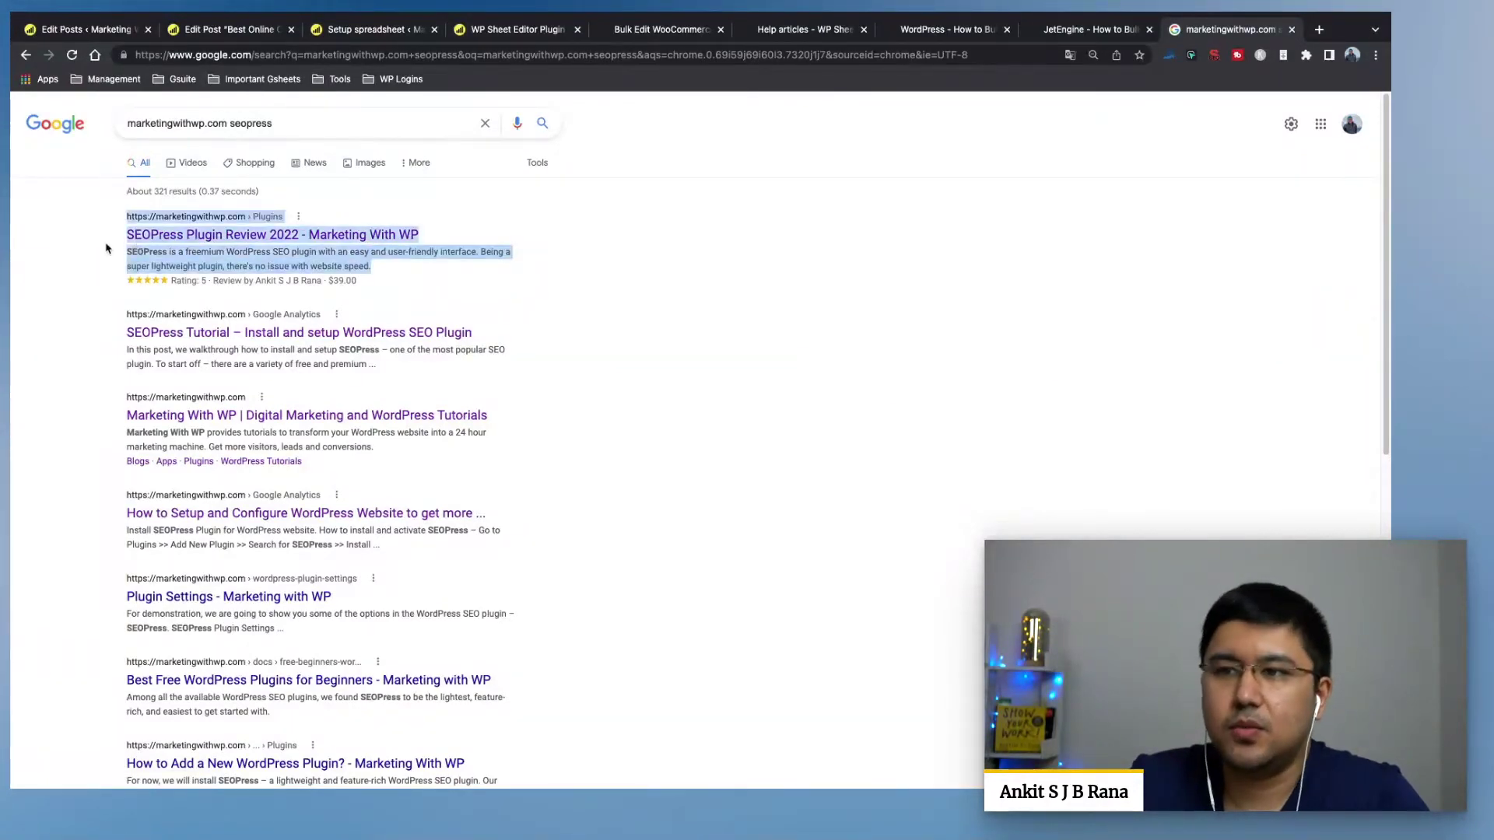
click(107, 247)
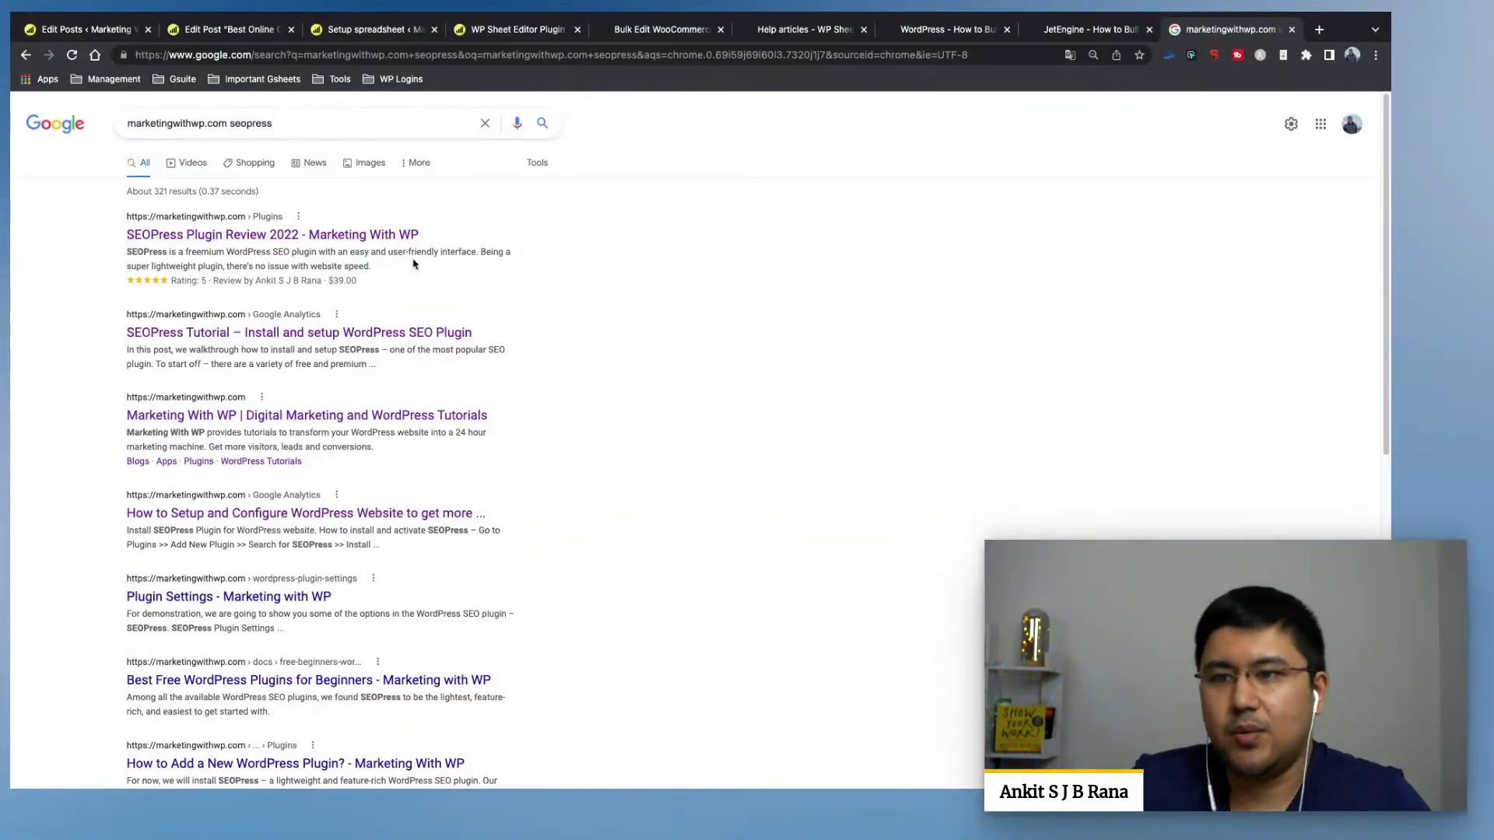
Return to the posts spreadsheet and examine the Seopress title and description columns for all posts.
click(98, 33)
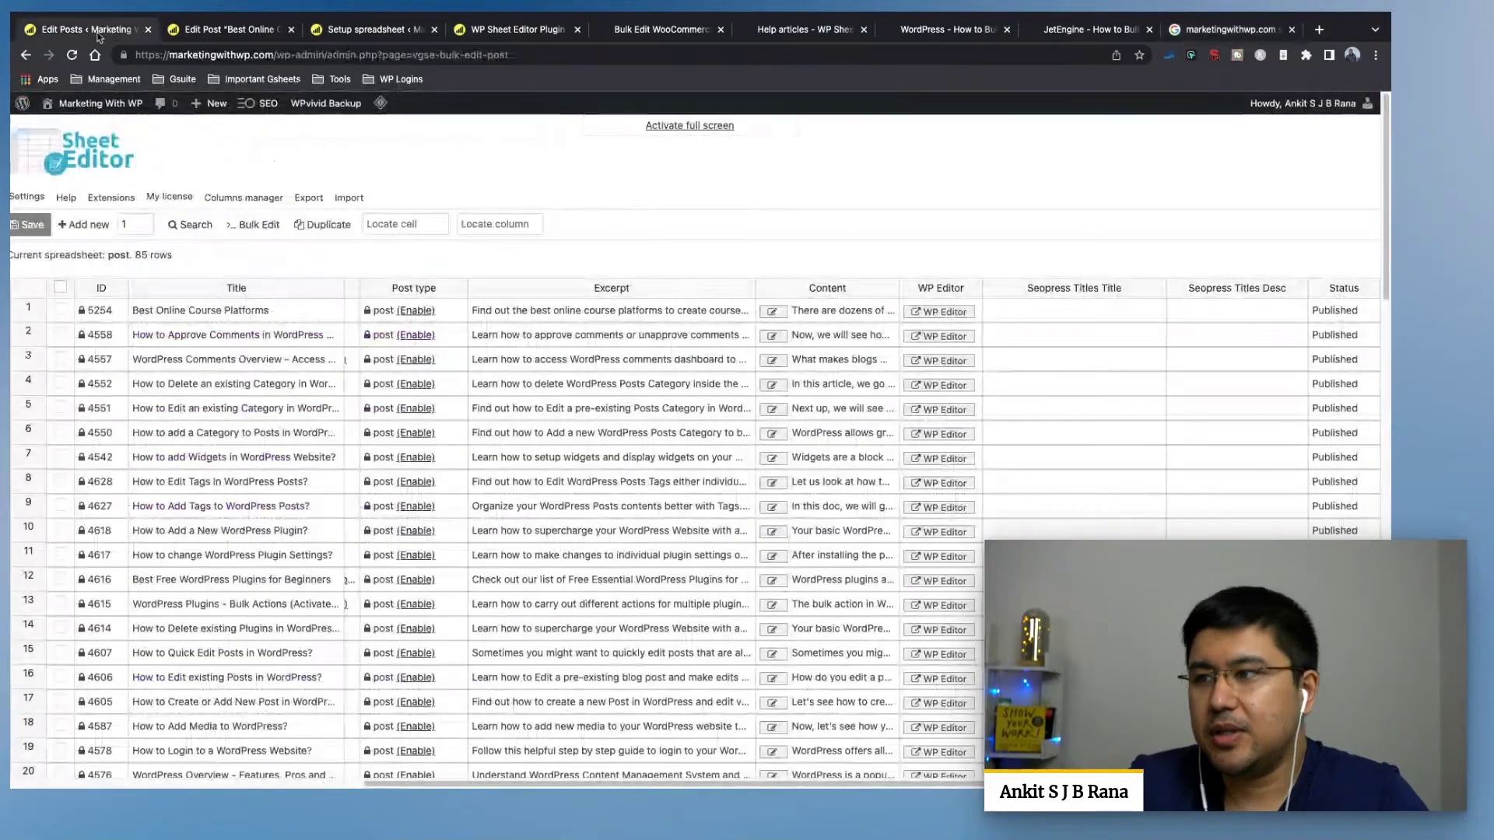
scroll(1027, 459, down, 5)
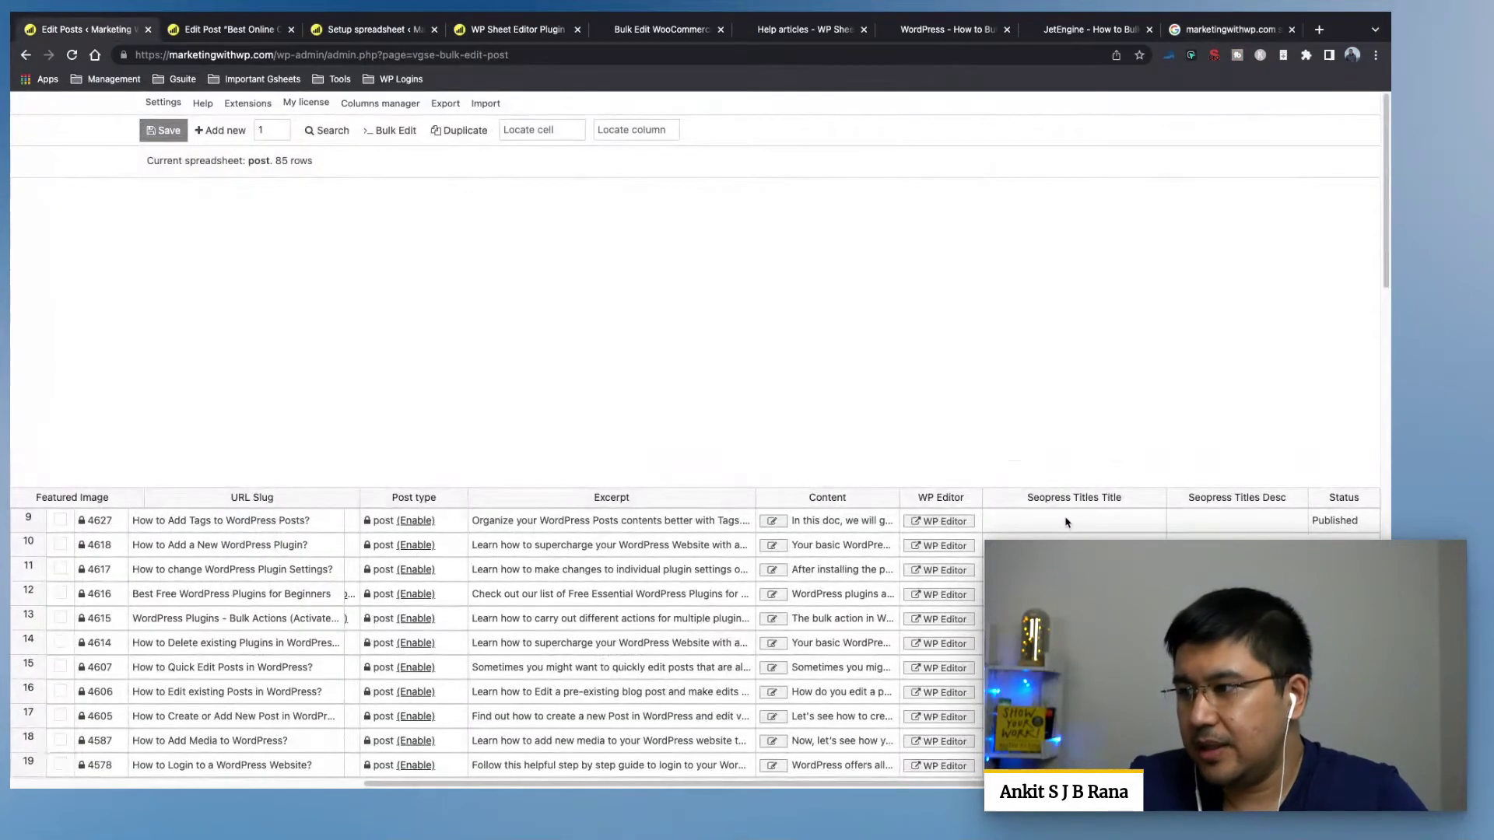
scroll(1101, 368, up, 3)
scroll(1171, 417, down, 10)
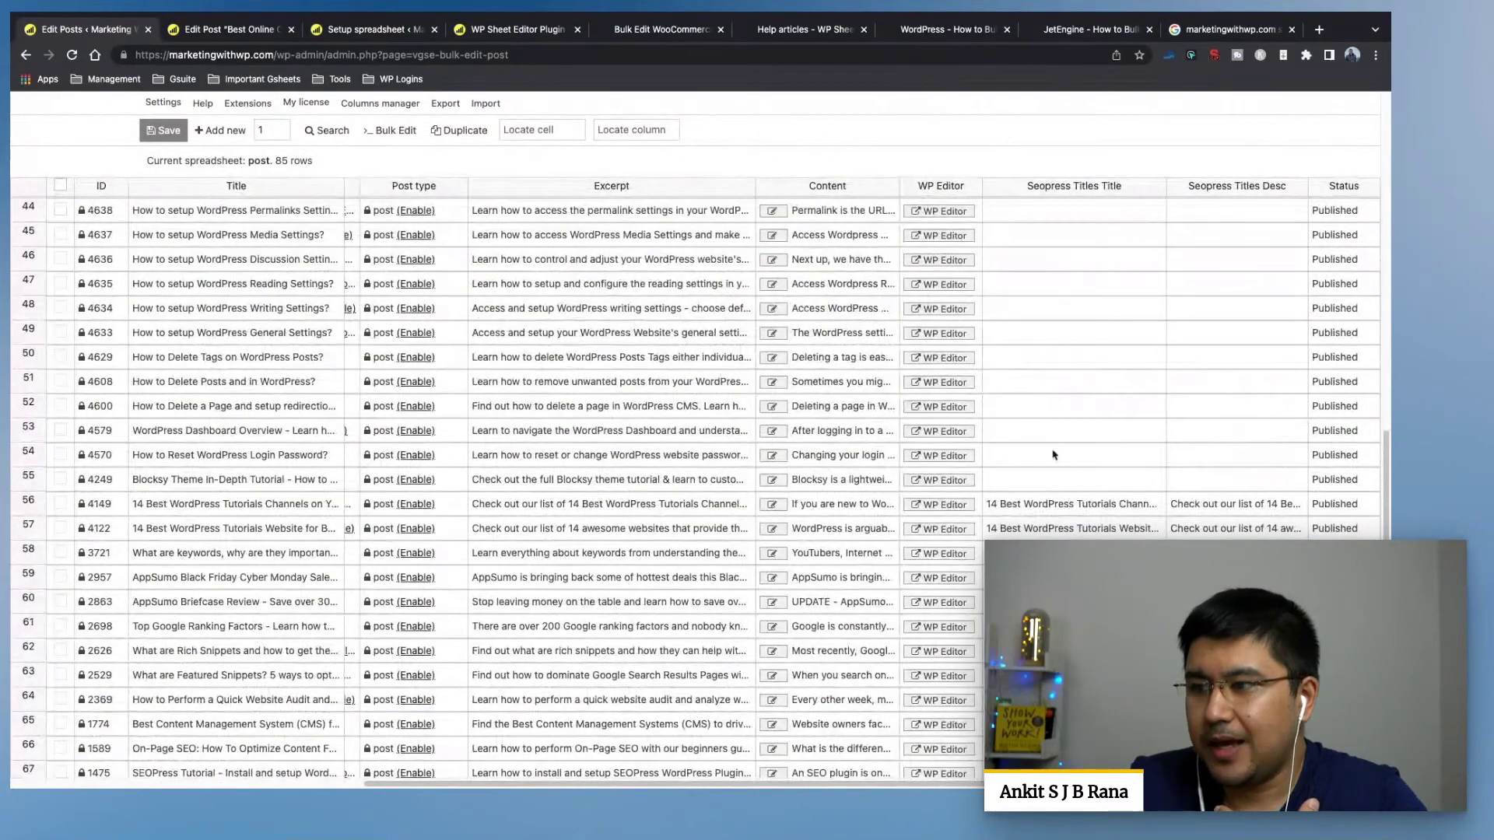
scroll(721, 439, up, 10)
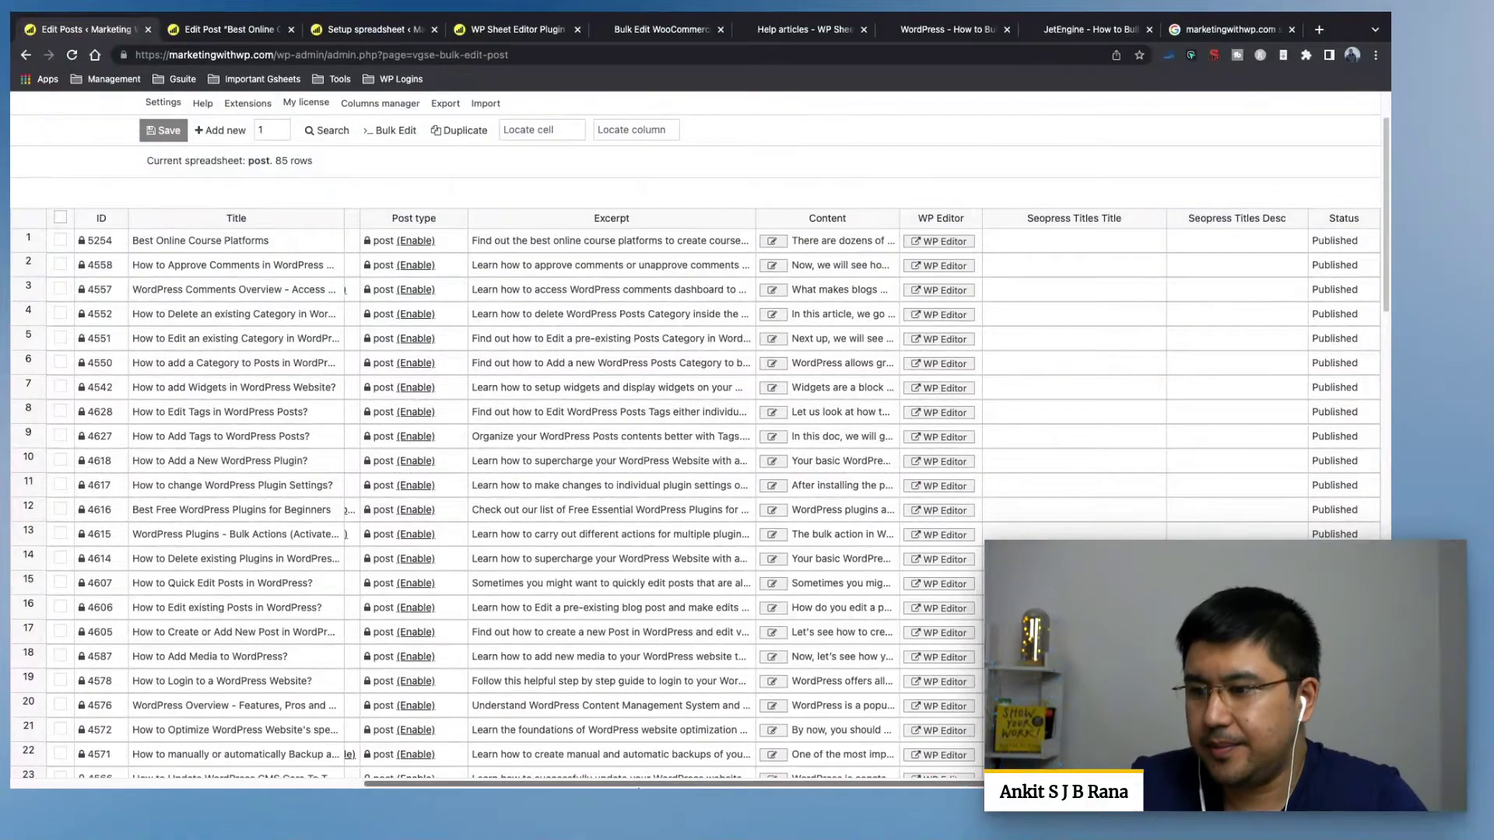
scroll(637, 778, left, 10)
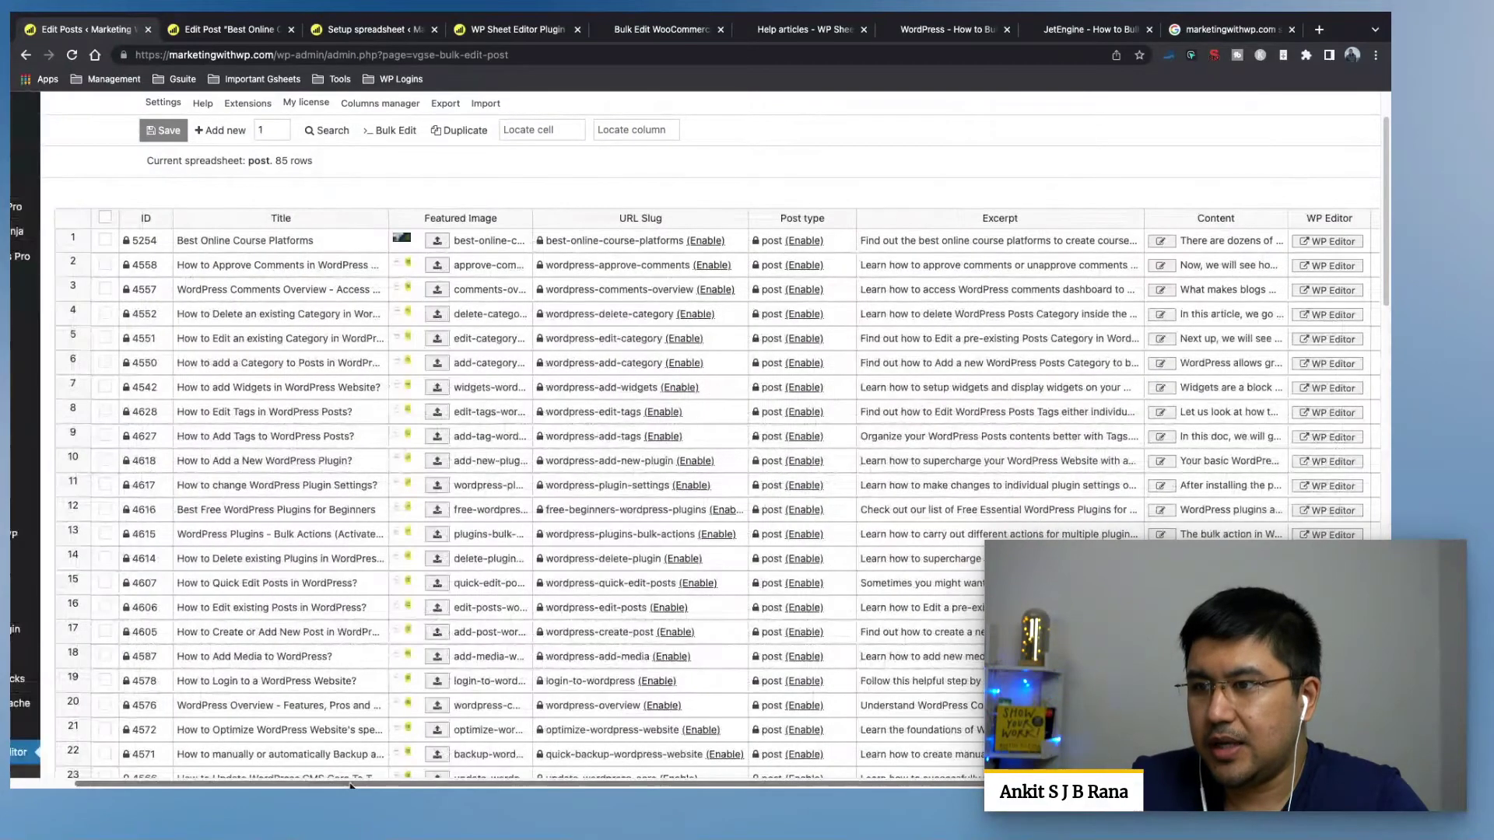
scroll(575, 777, right, 10)
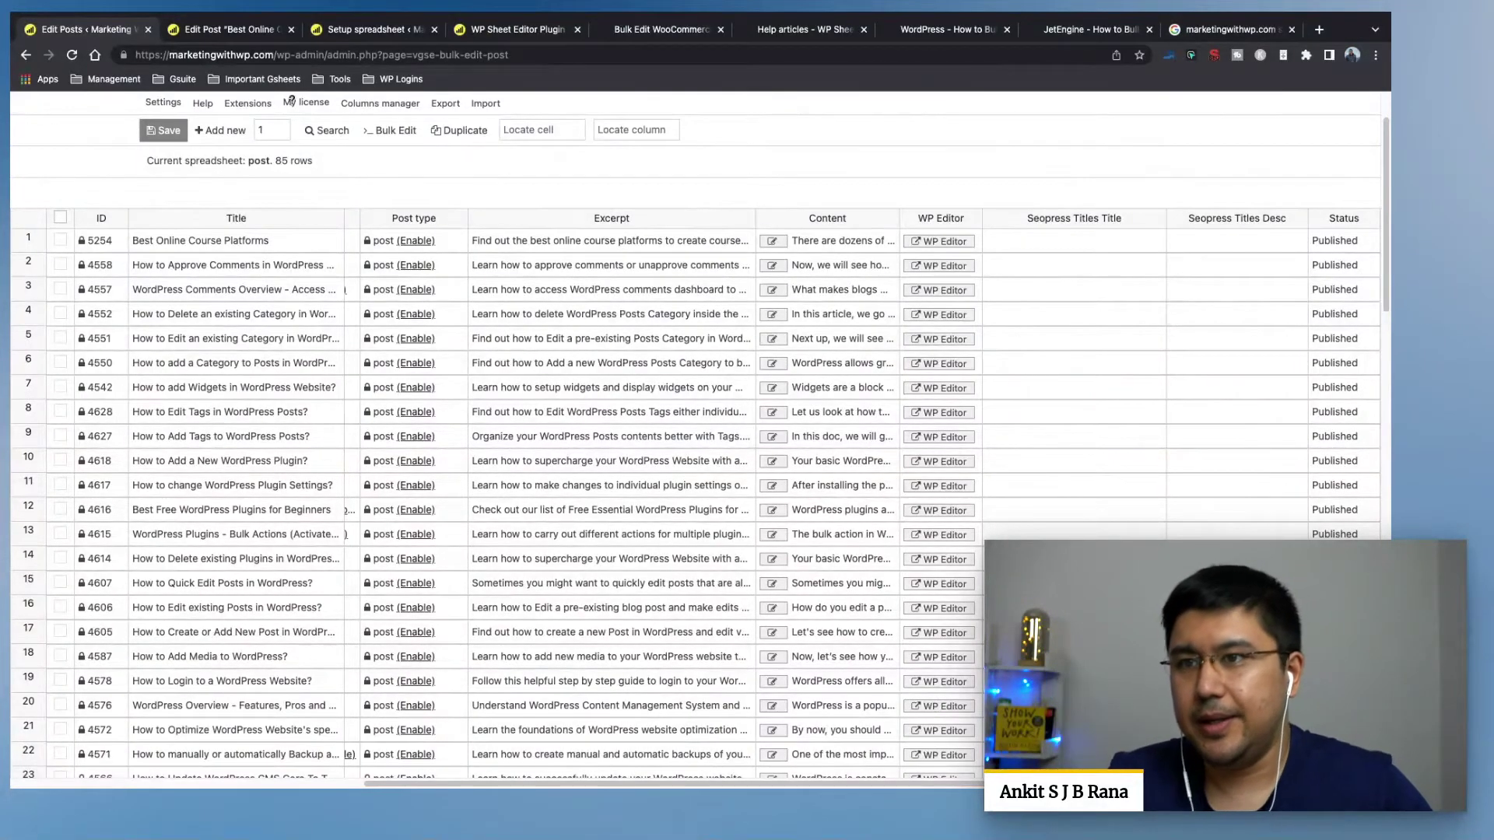
Close the remaining "Best Online Course Platforms" edit tab and return to the posts spreadsheet.
click(240, 28)
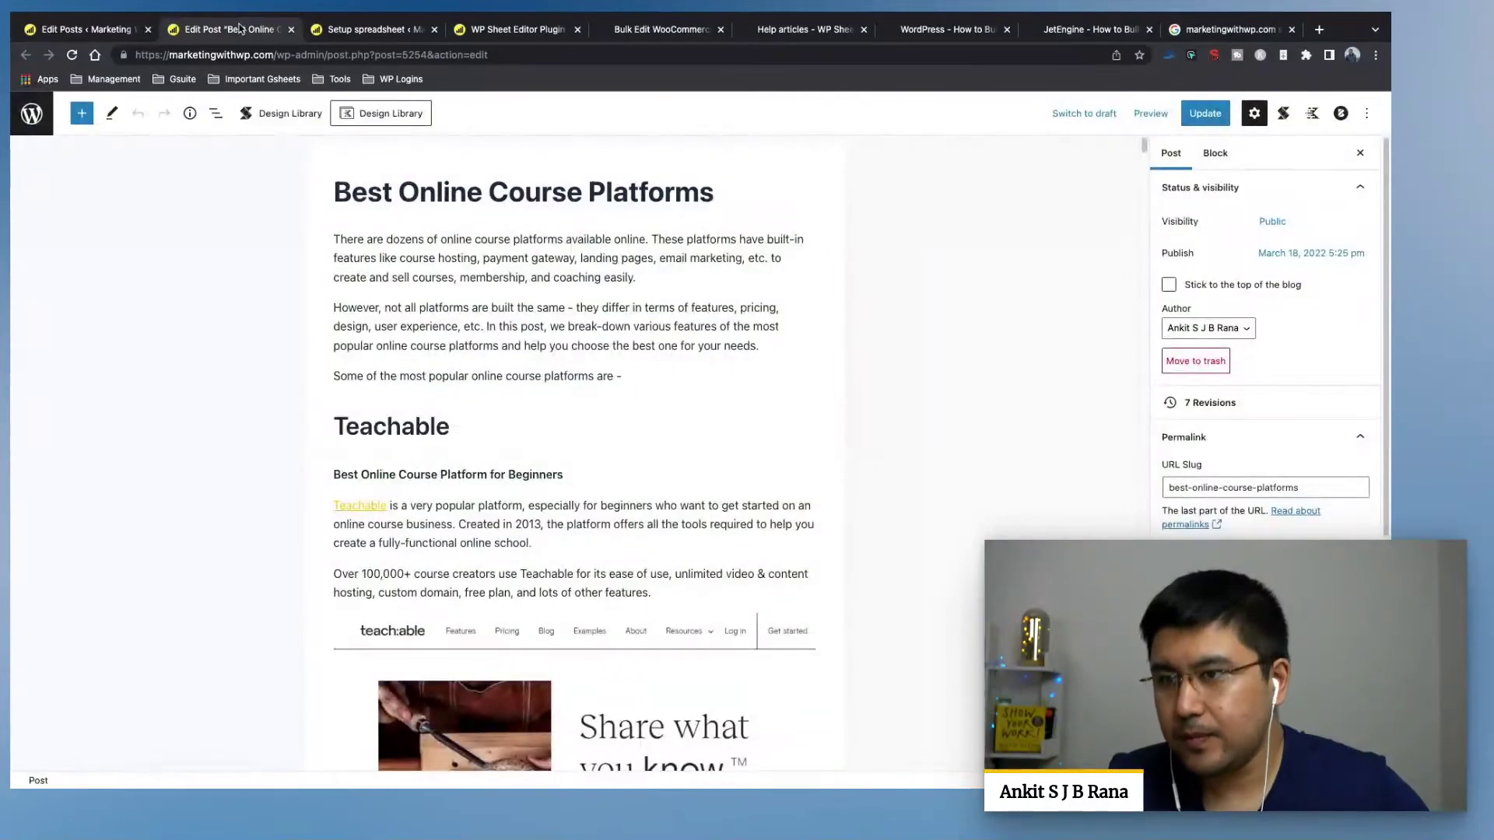
key(super+w)
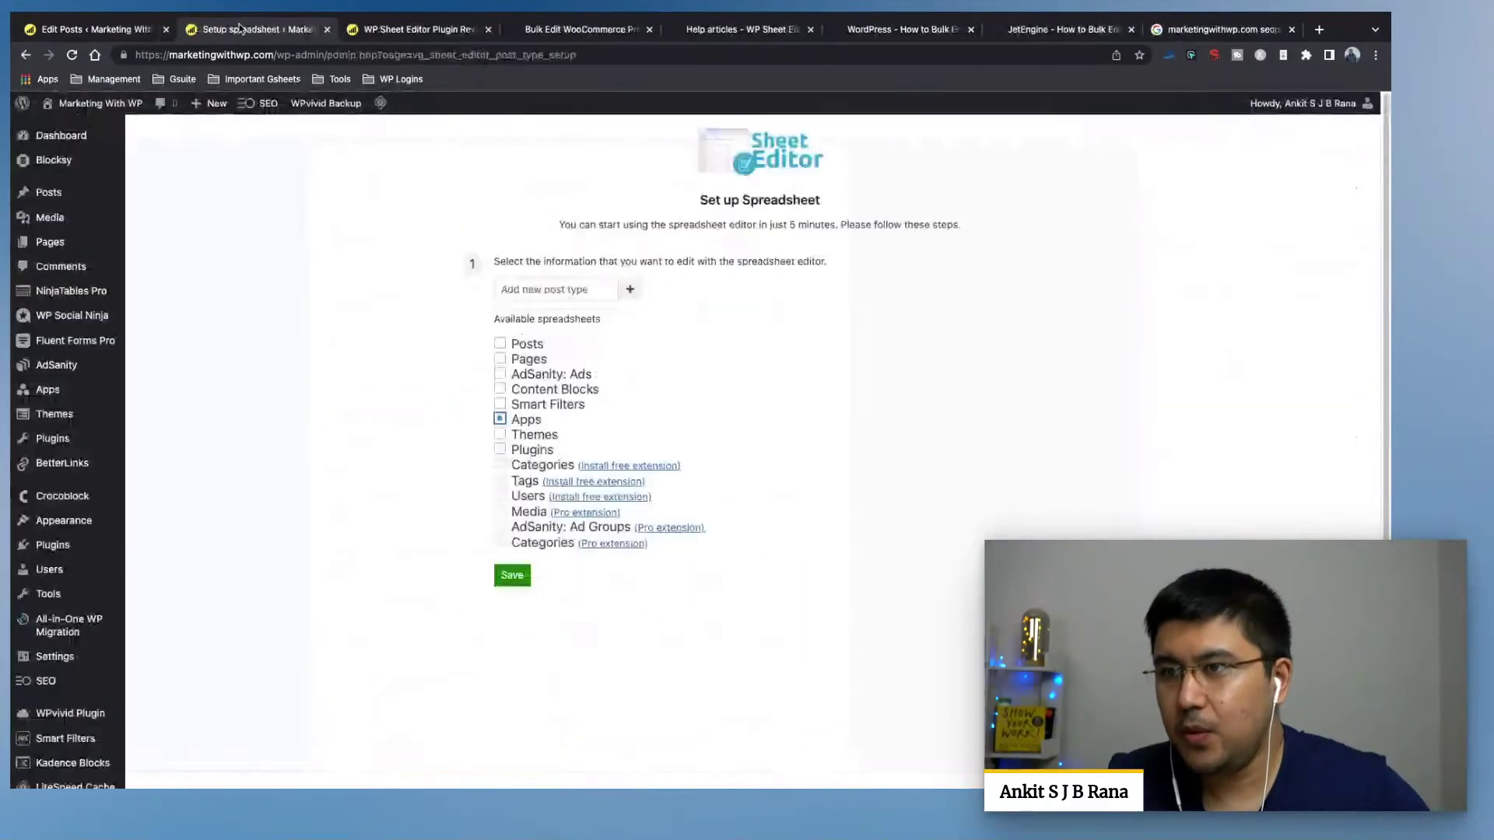
click(428, 32)
click(99, 33)
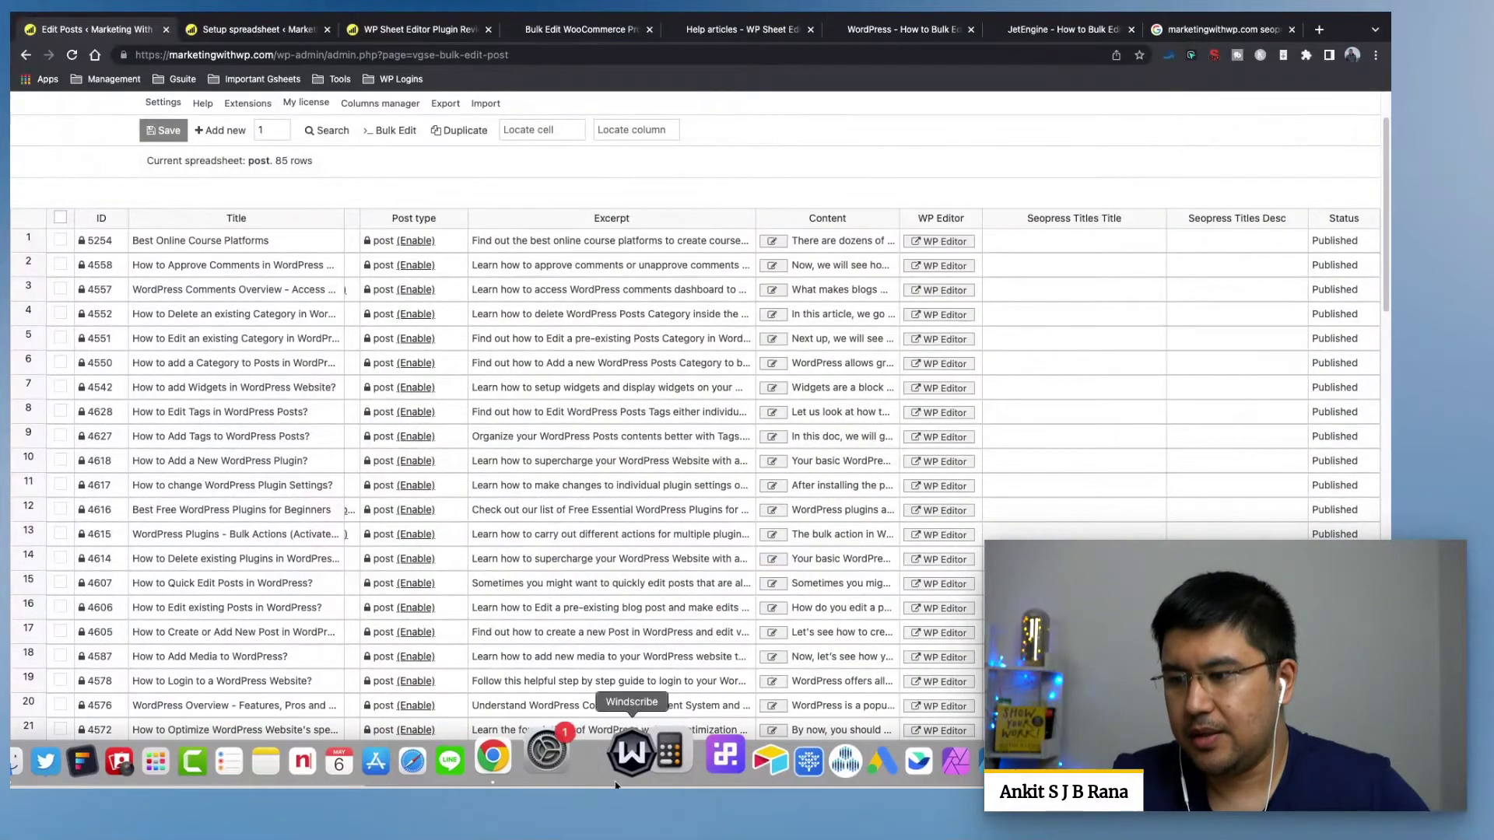
Open the spreadsheet for the site's Plugins post type.
scroll(580, 642, down, 5)
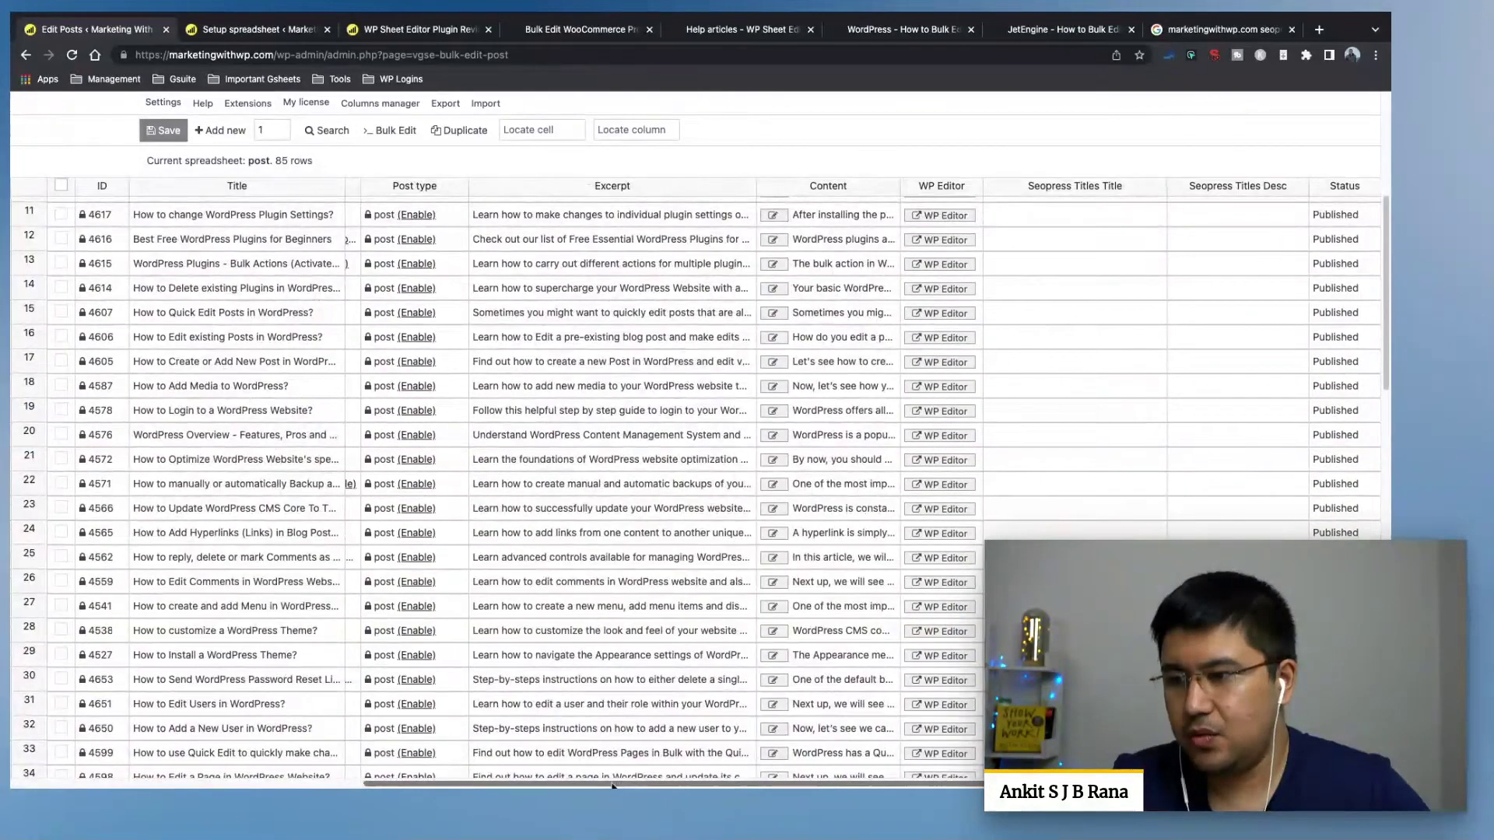
scroll(11, 358, up, 10)
scroll(10, 357, left, 5)
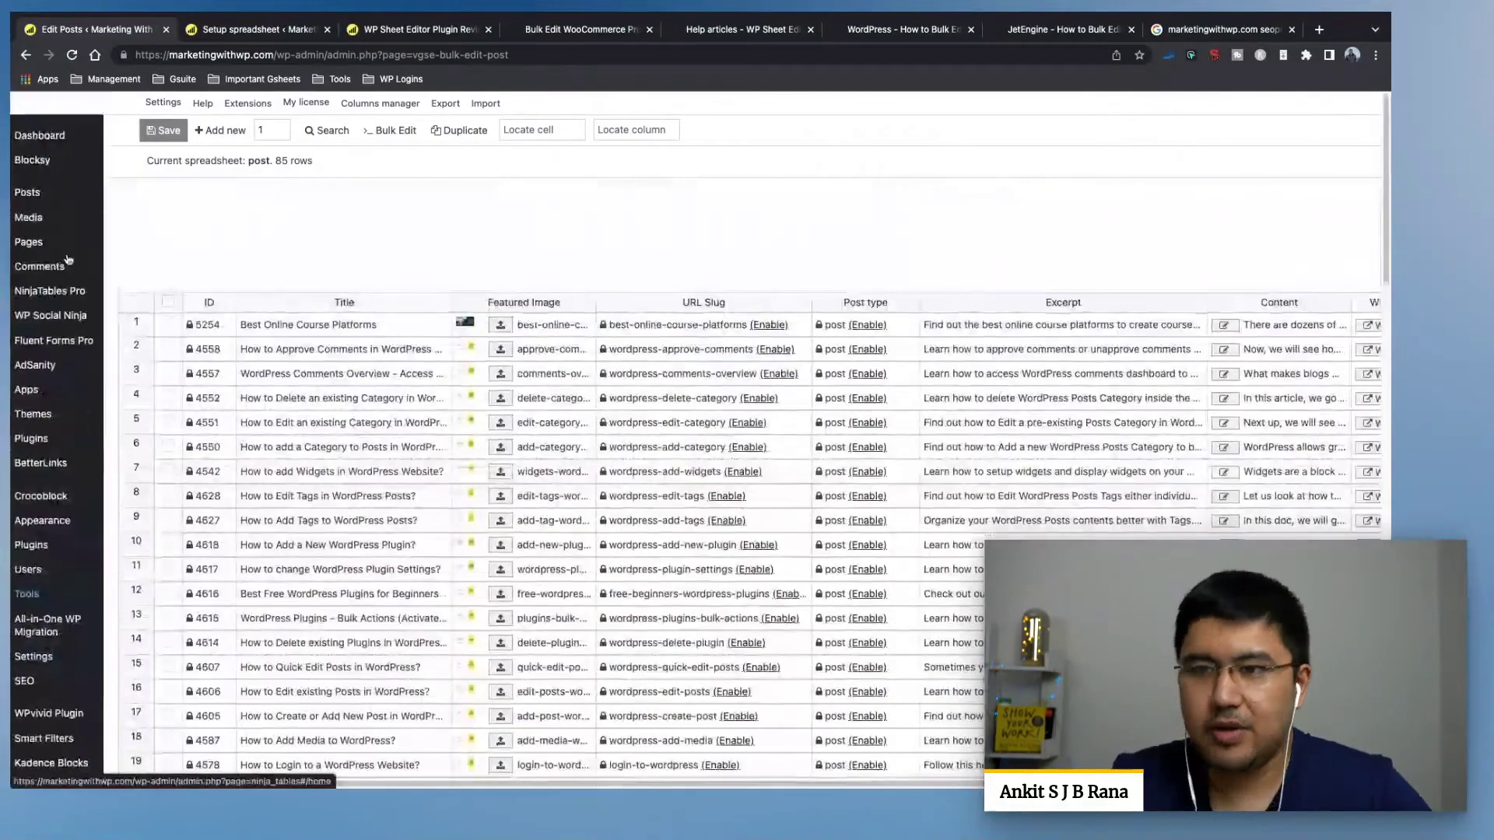
click(144, 482)
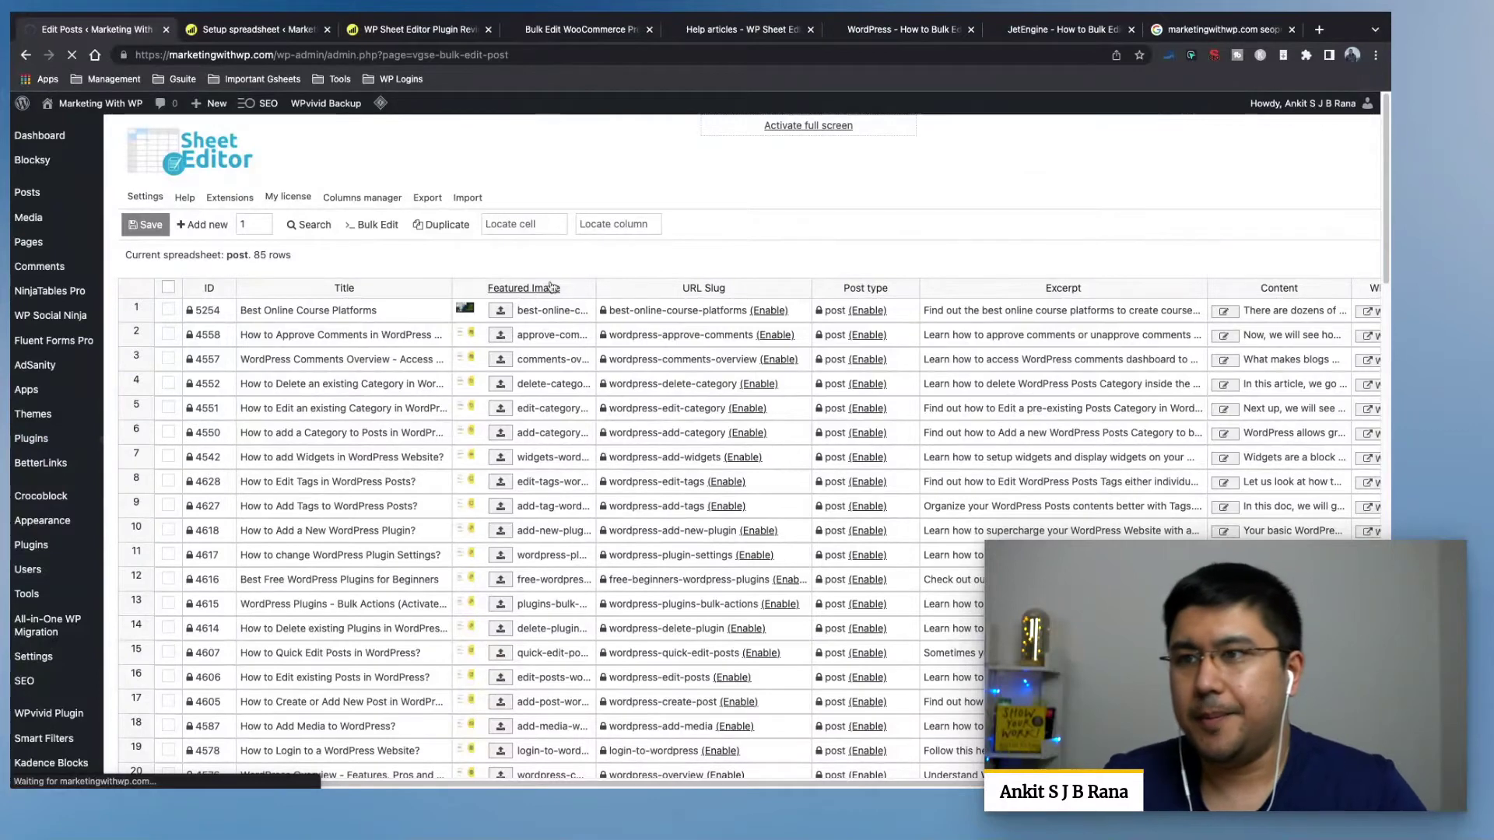
Check the SEOPress review in the Google results, then examine the rating and review columns of the plugins spreadsheet.
click(1237, 33)
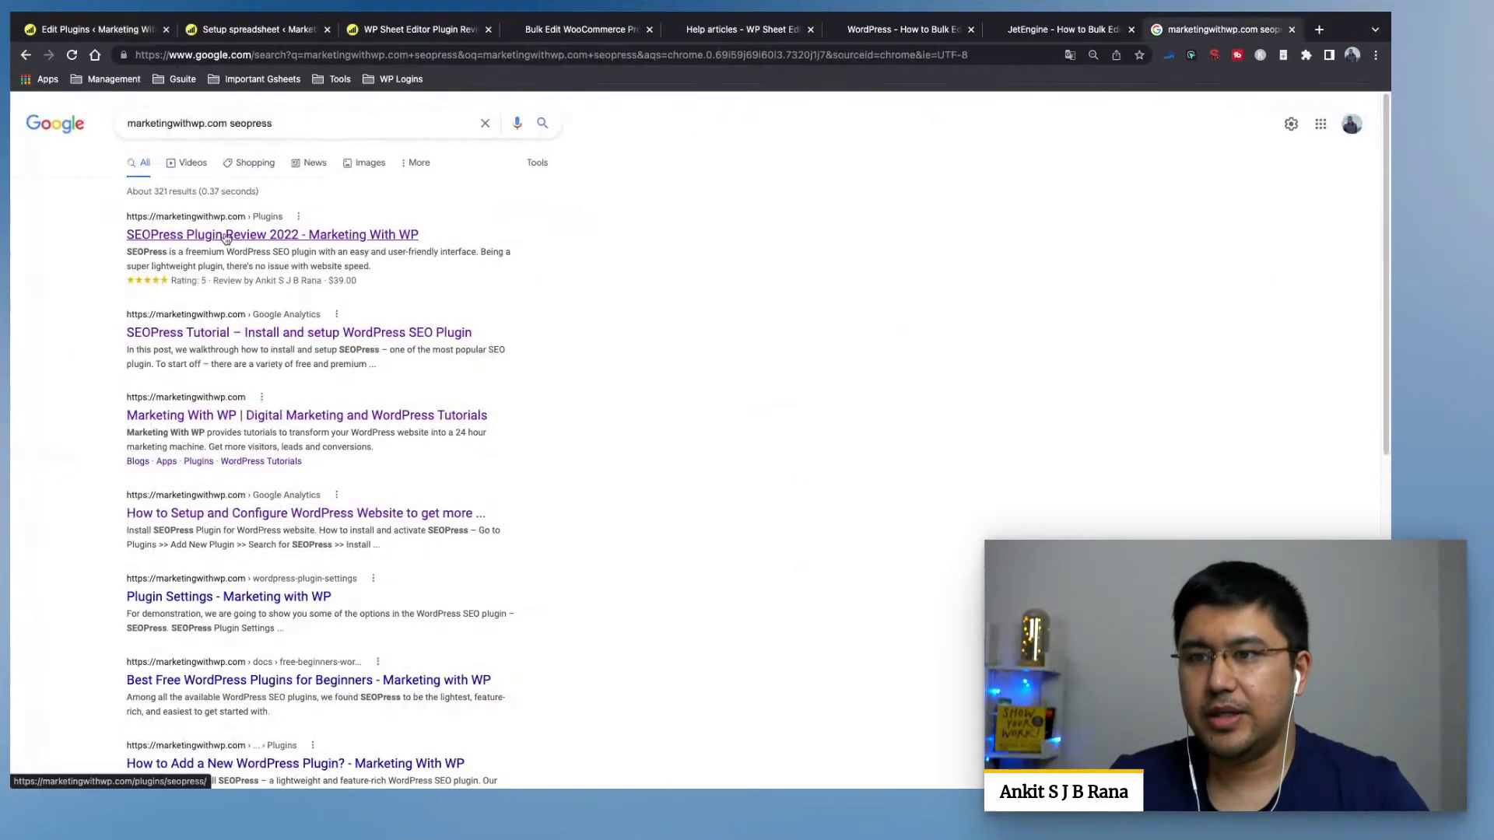
click(86, 30)
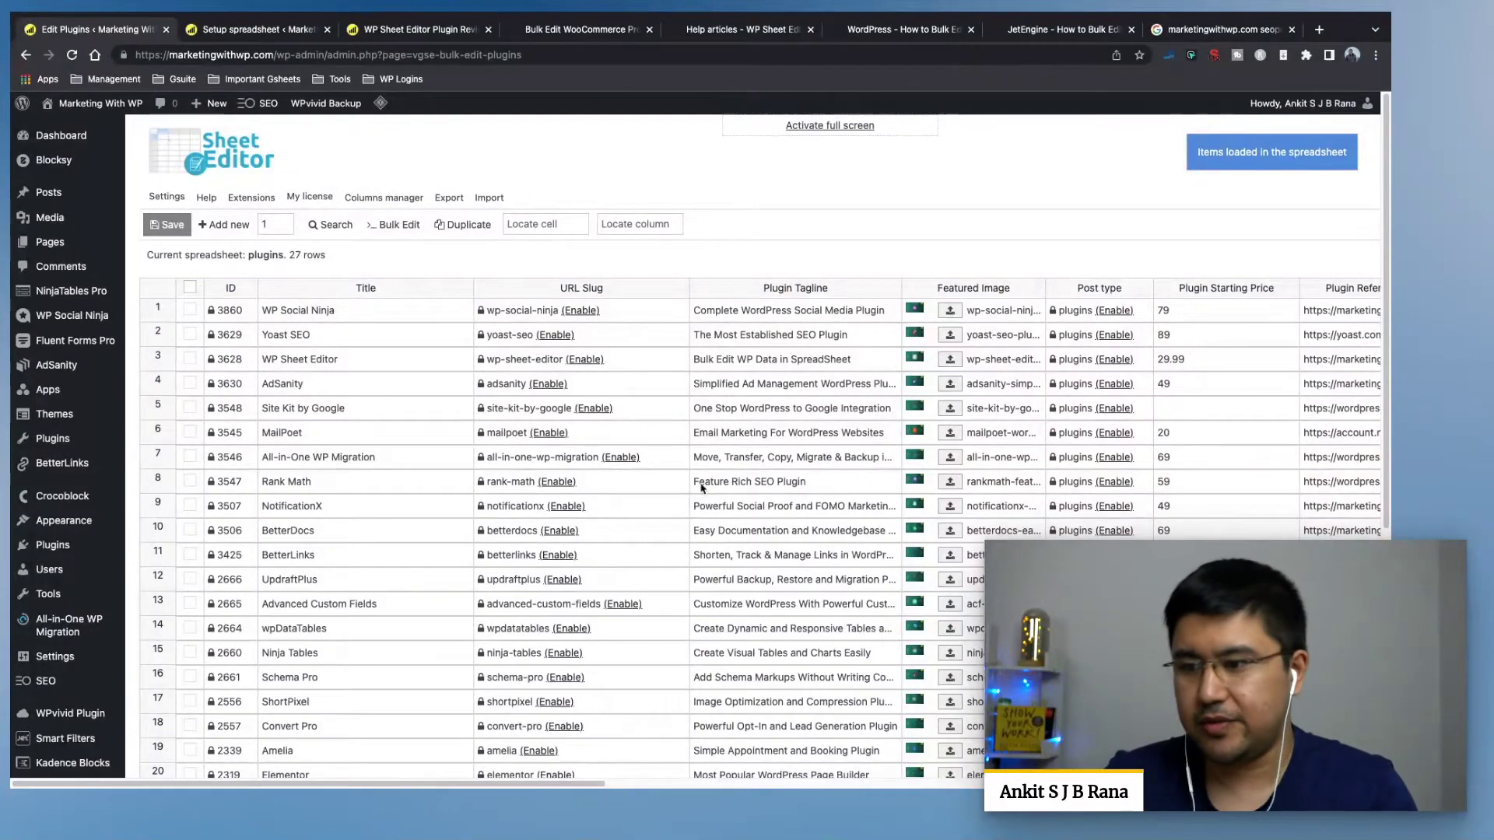
drag(591, 786, 1066, 786)
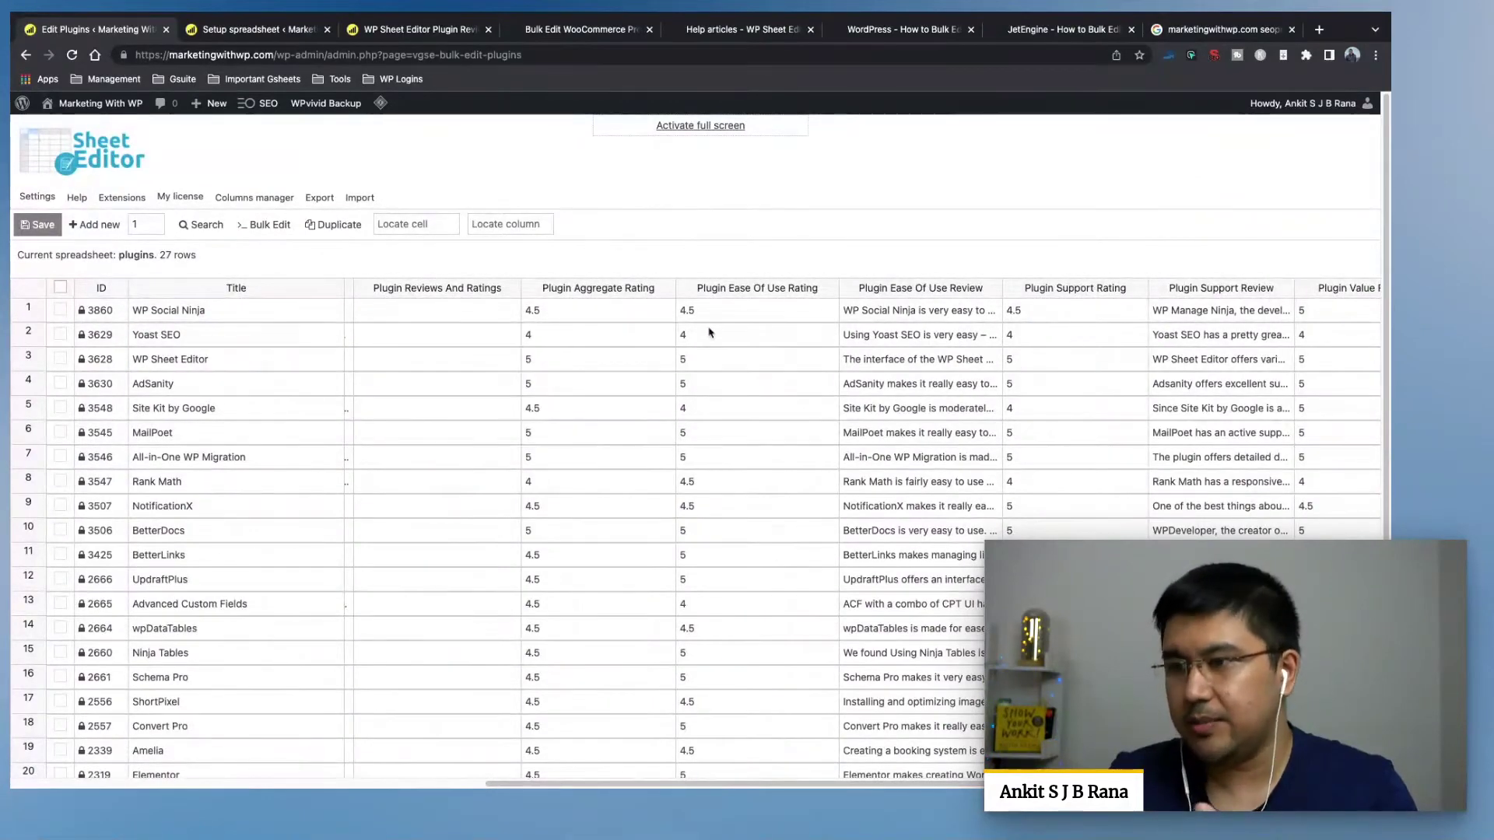
scroll(589, 319, down, 1)
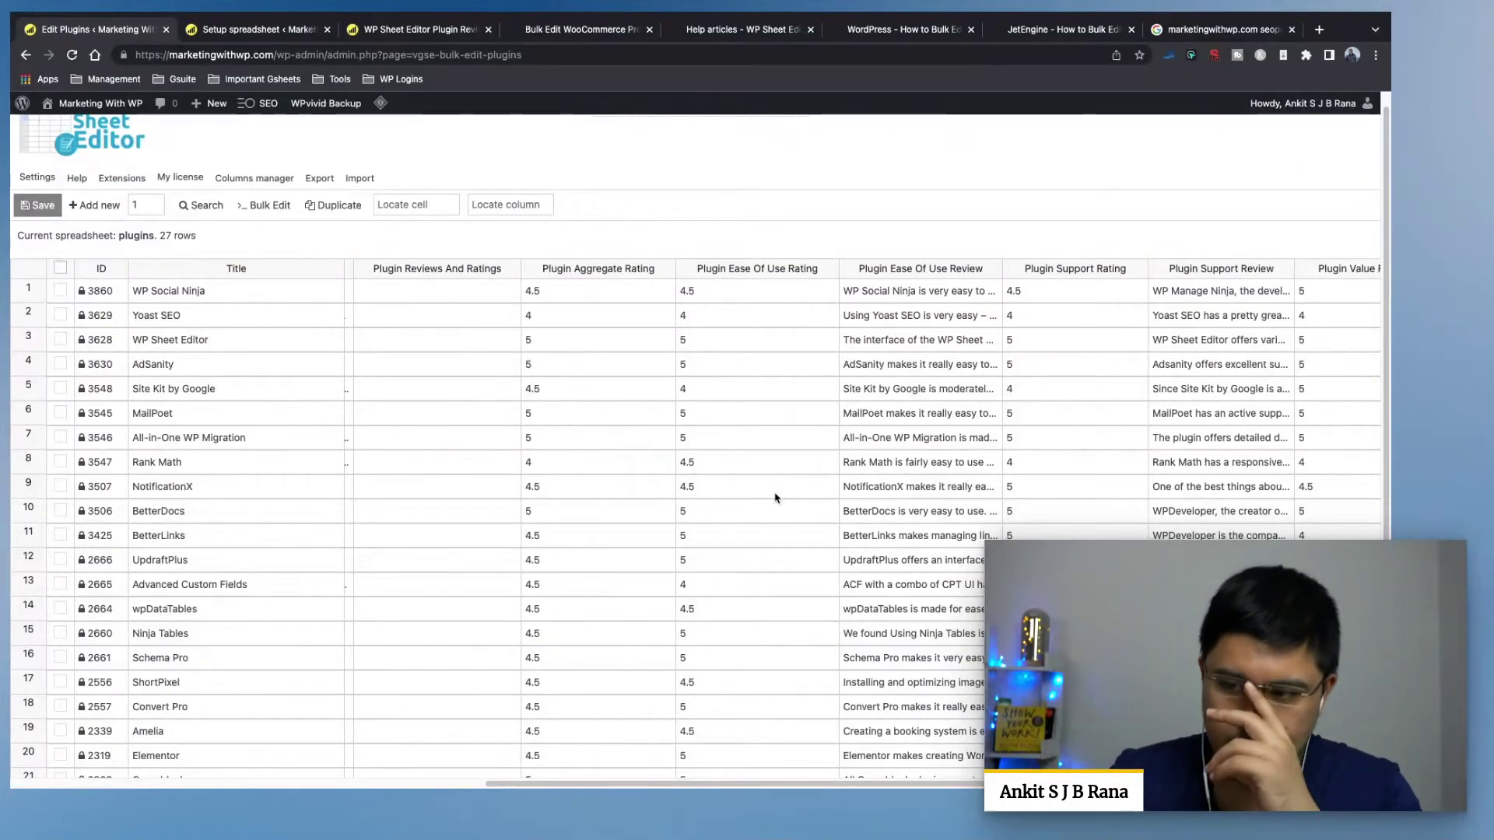
scroll(778, 492, down, 5)
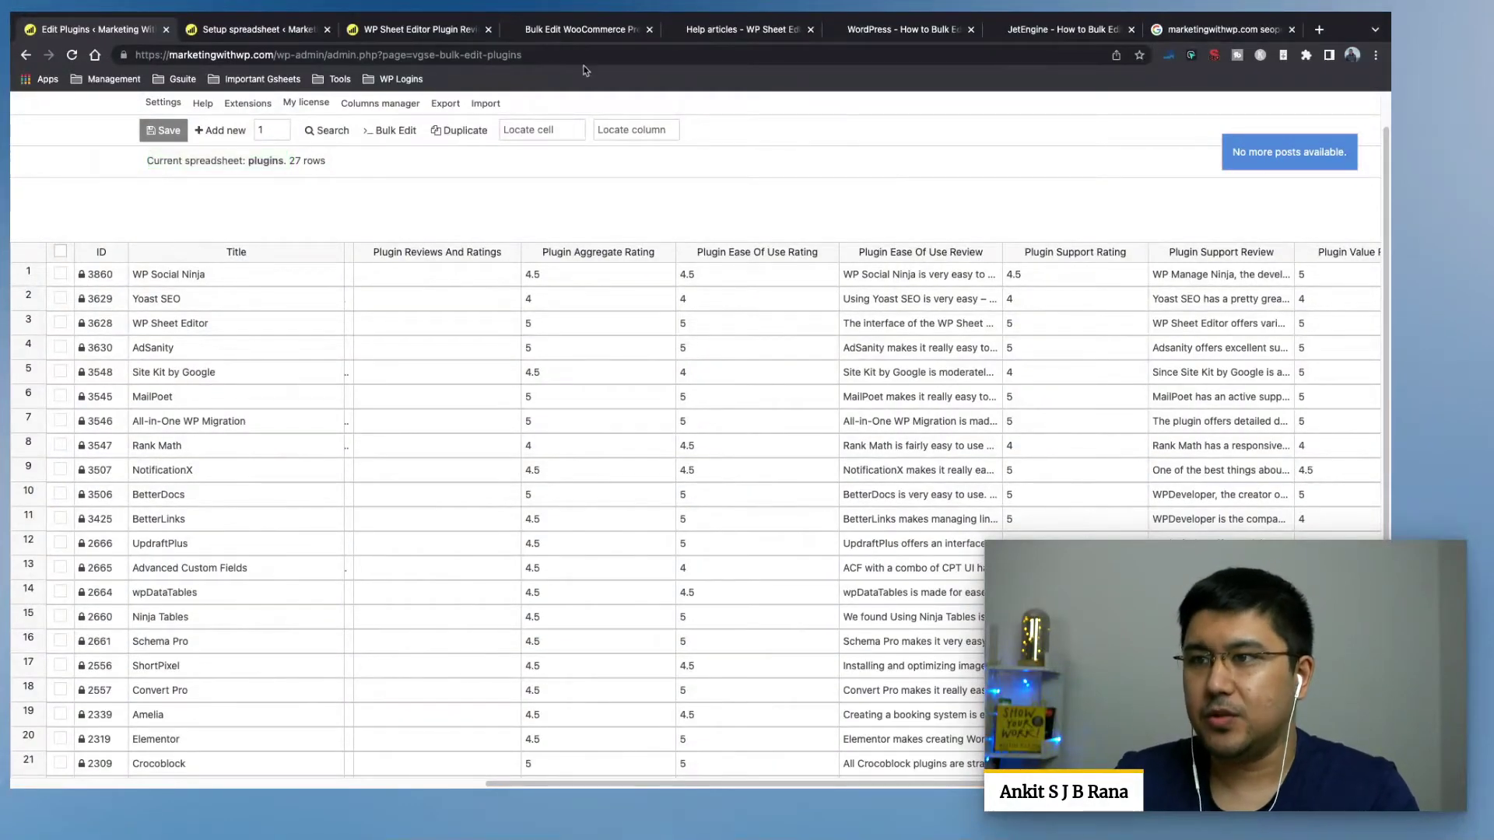
Switch to the WP Sheet Editor website and look through the All Access Plan offer and the individual spreadsheet plugins.
click(589, 31)
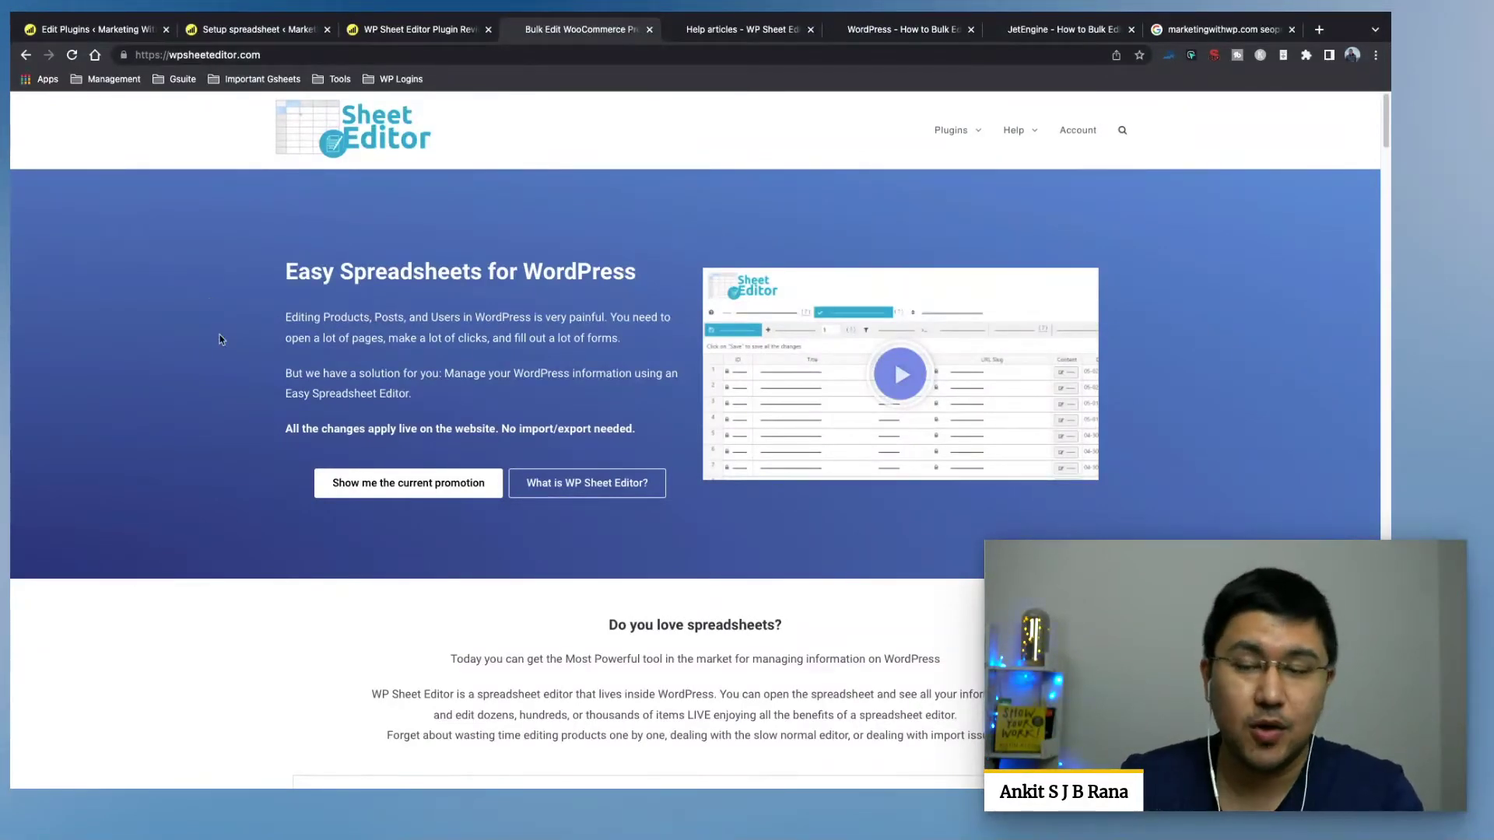
scroll(219, 333, down, 10)
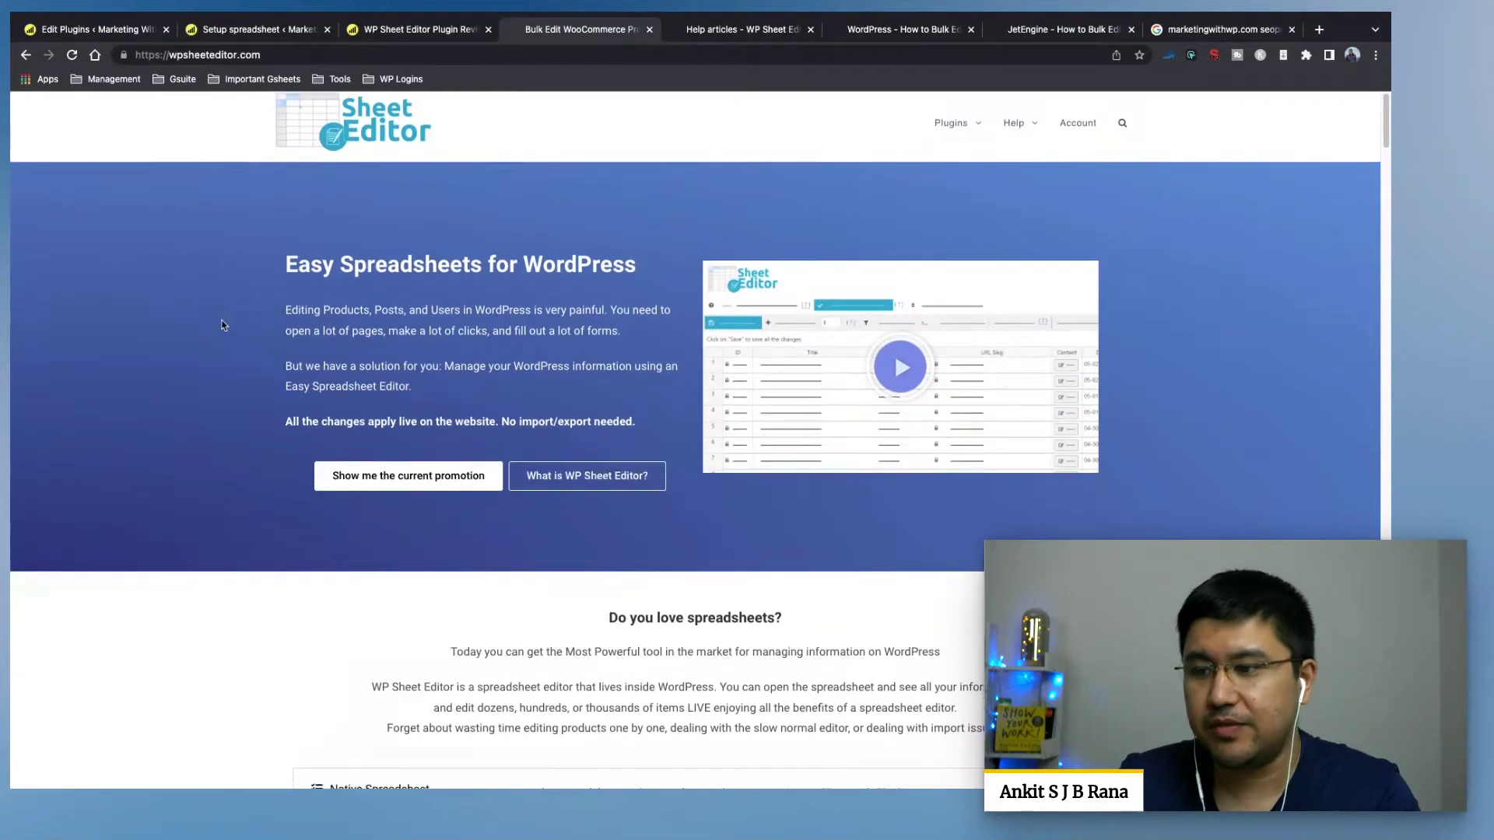
scroll(222, 325, down, 3)
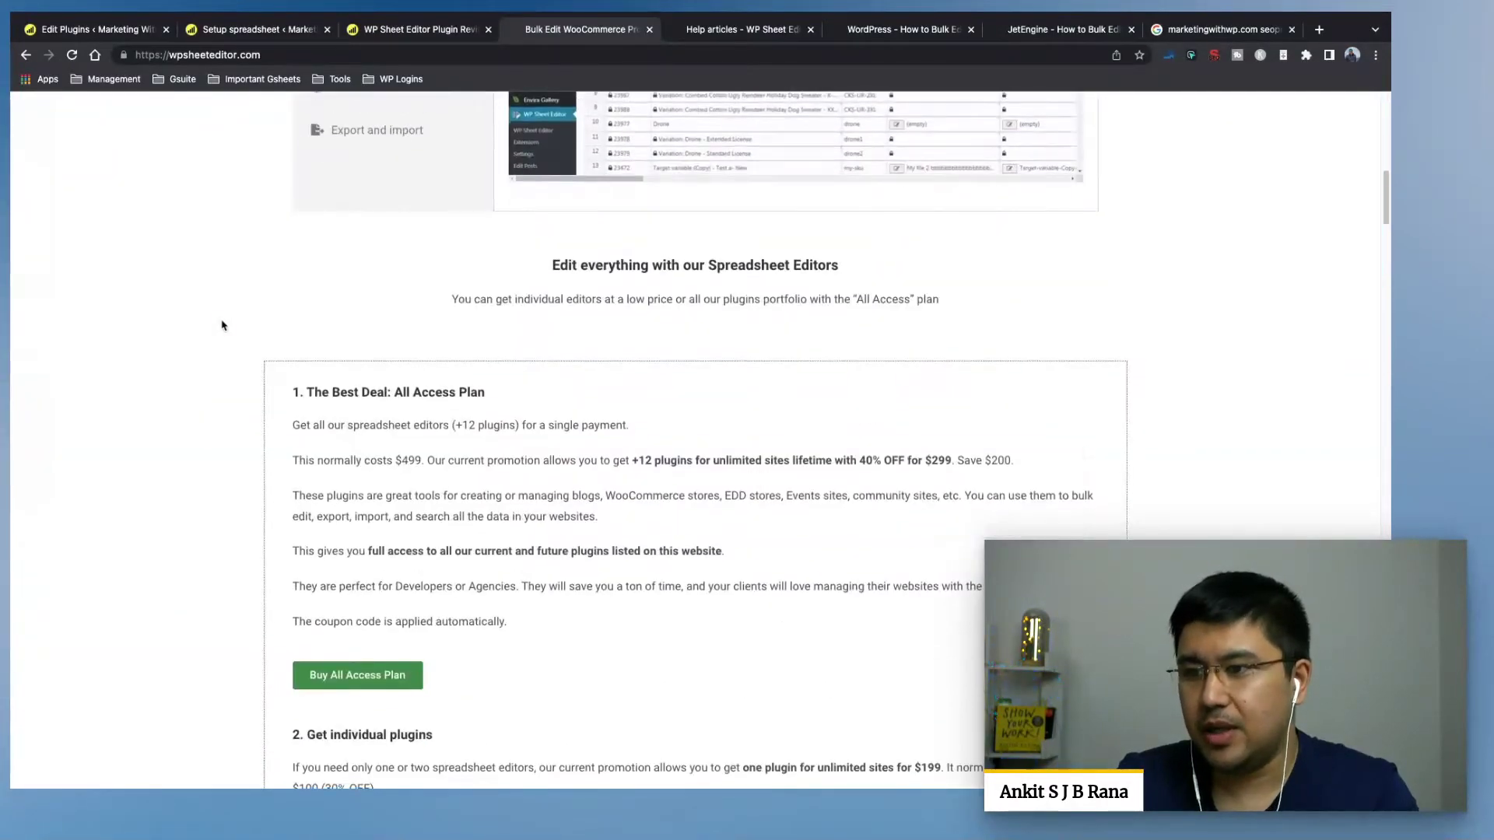
drag(289, 241, 467, 278)
click(467, 278)
scroll(222, 374, down, 1)
scroll(222, 374, down, 7)
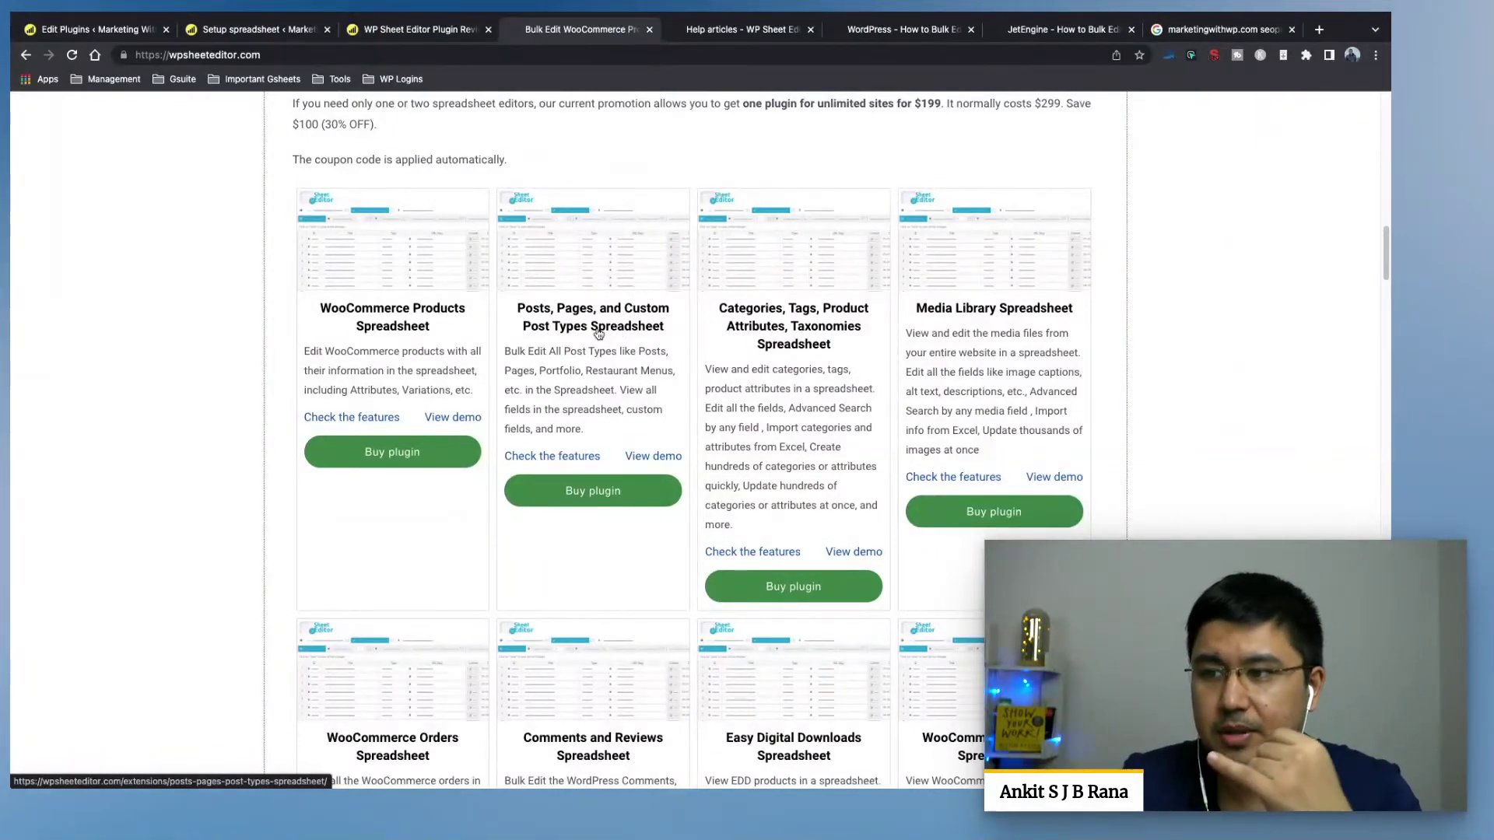
Review the first columns of the plugins spreadsheet and the site's custom post types, then revisit the "Posts, Pages, and Custom Post Types Spreadsheet" offer.
click(108, 30)
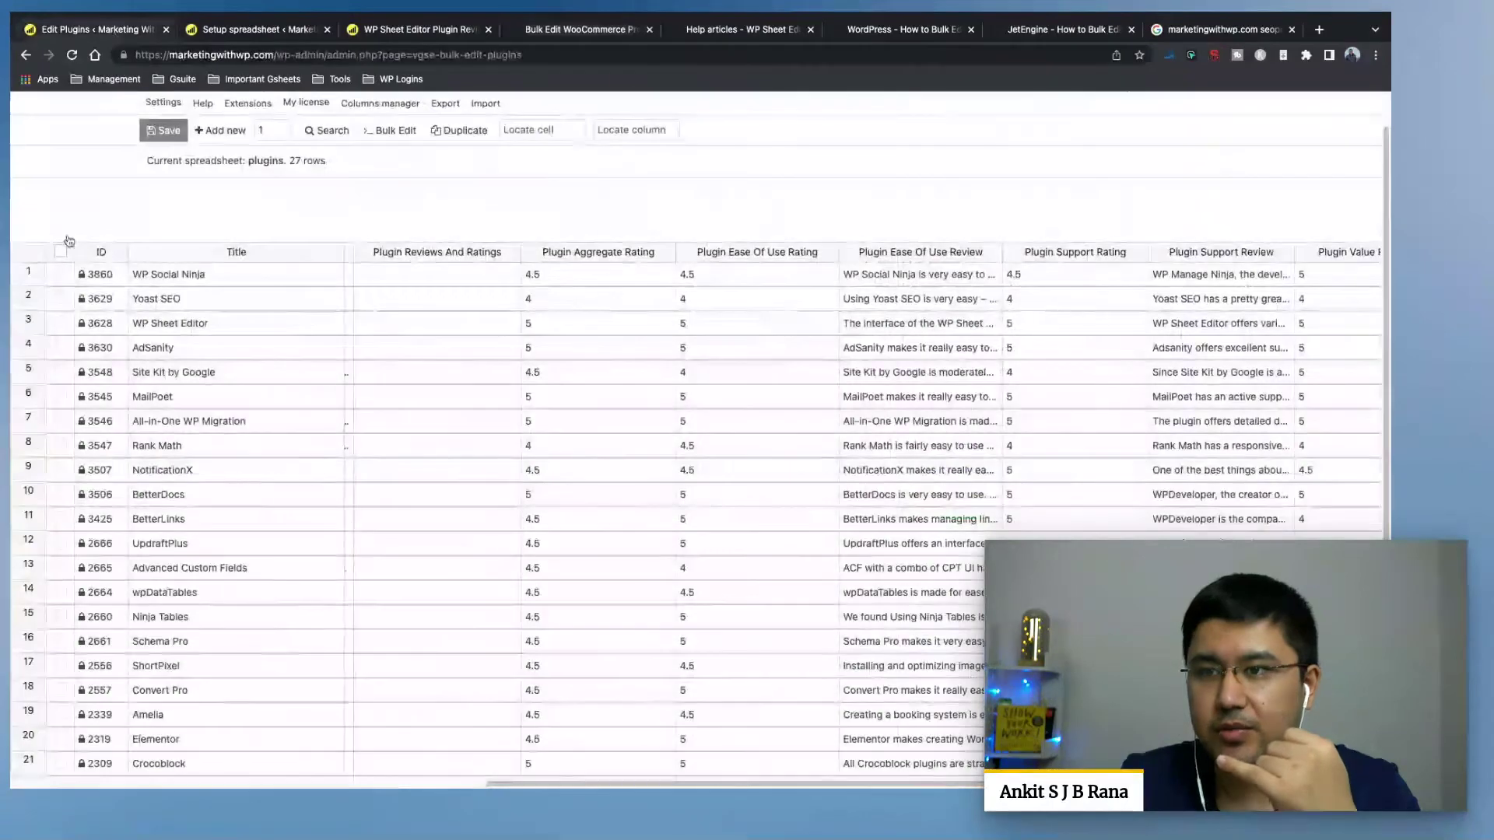
drag(521, 776, 37, 769)
scroll(43, 548, up, 3)
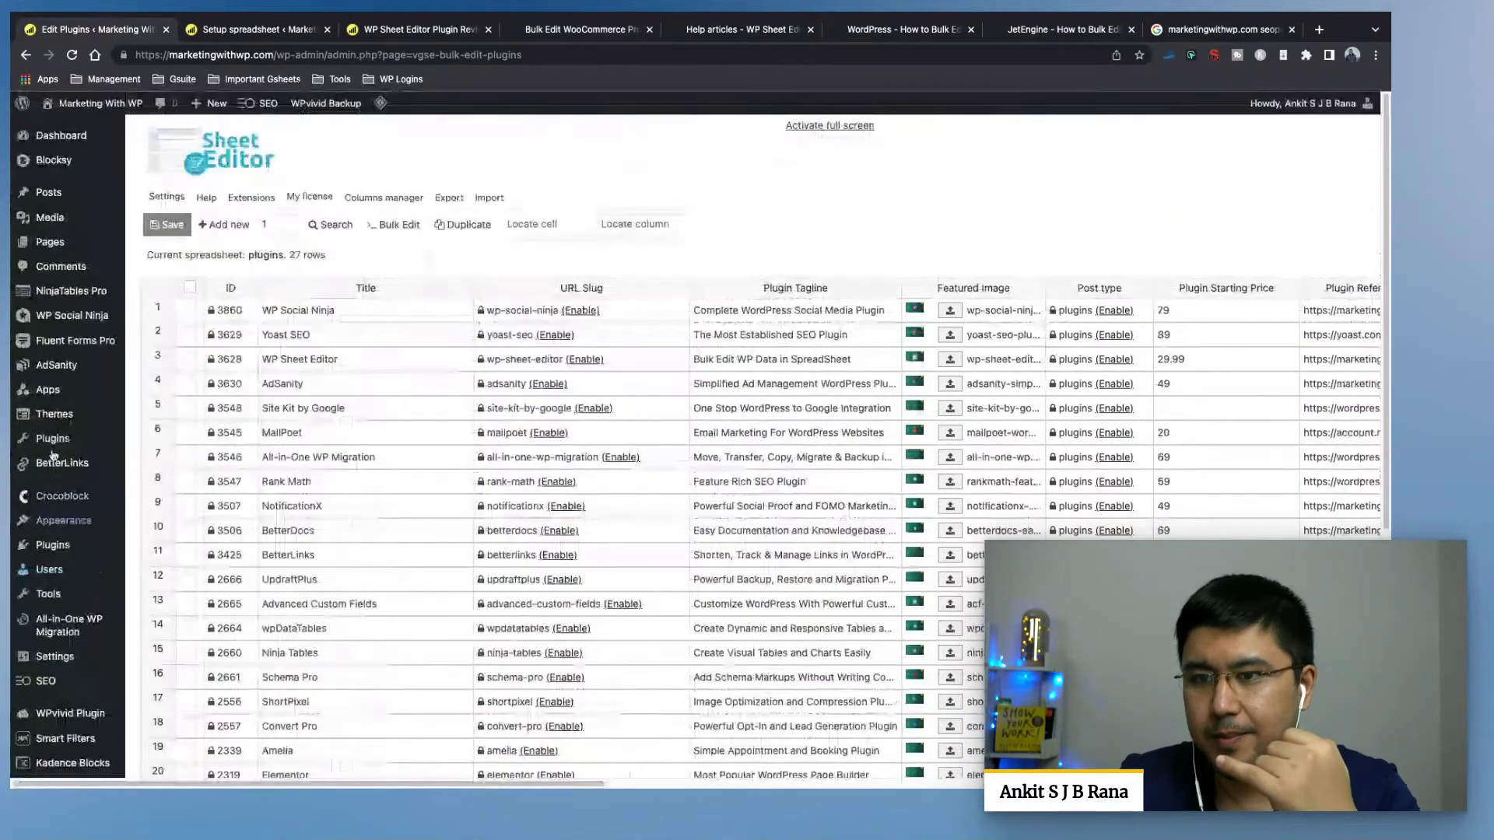
mouse_move(23, 389)
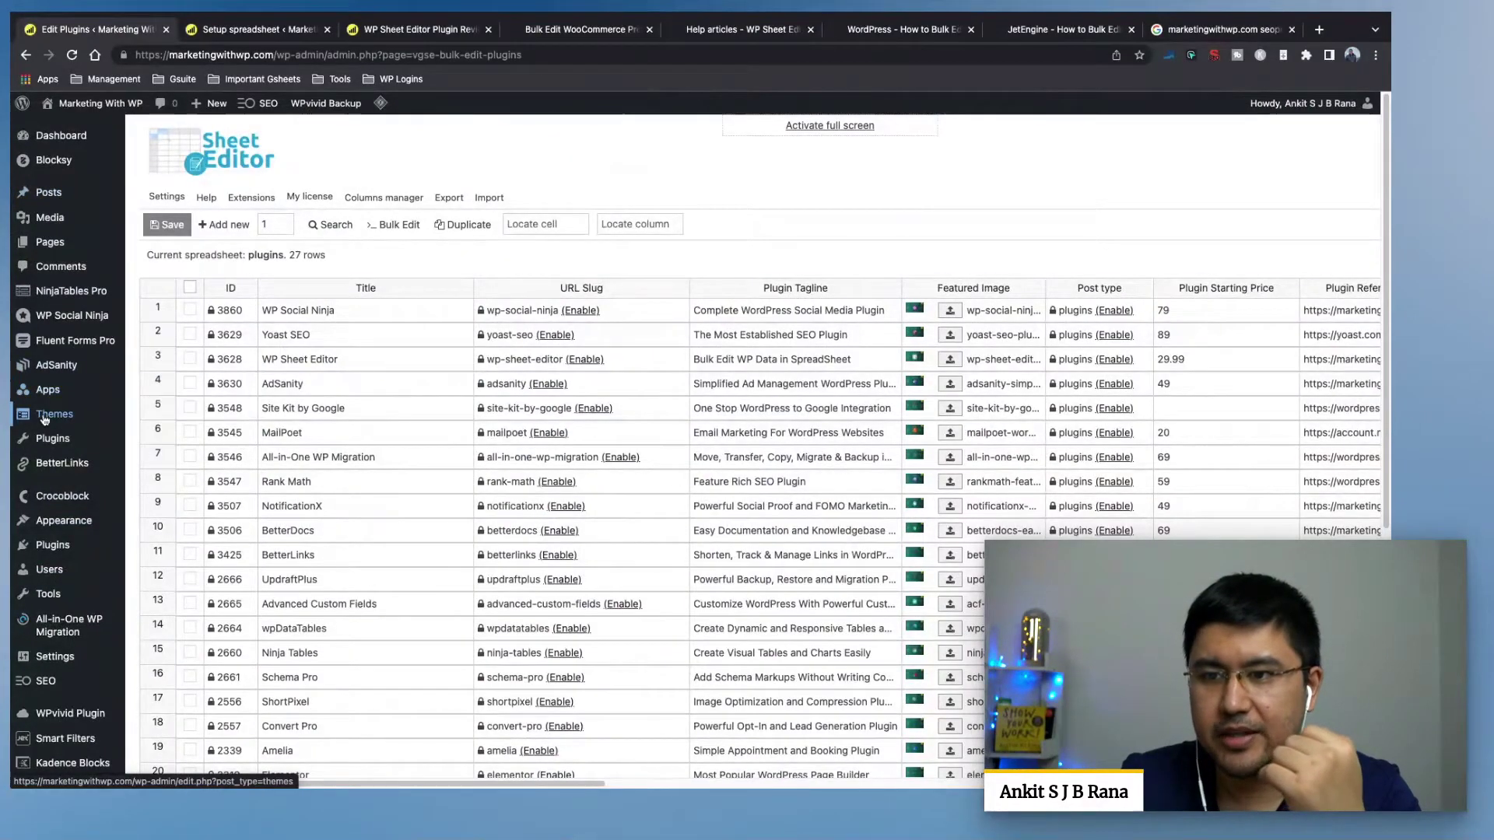
mouse_move(67, 445)
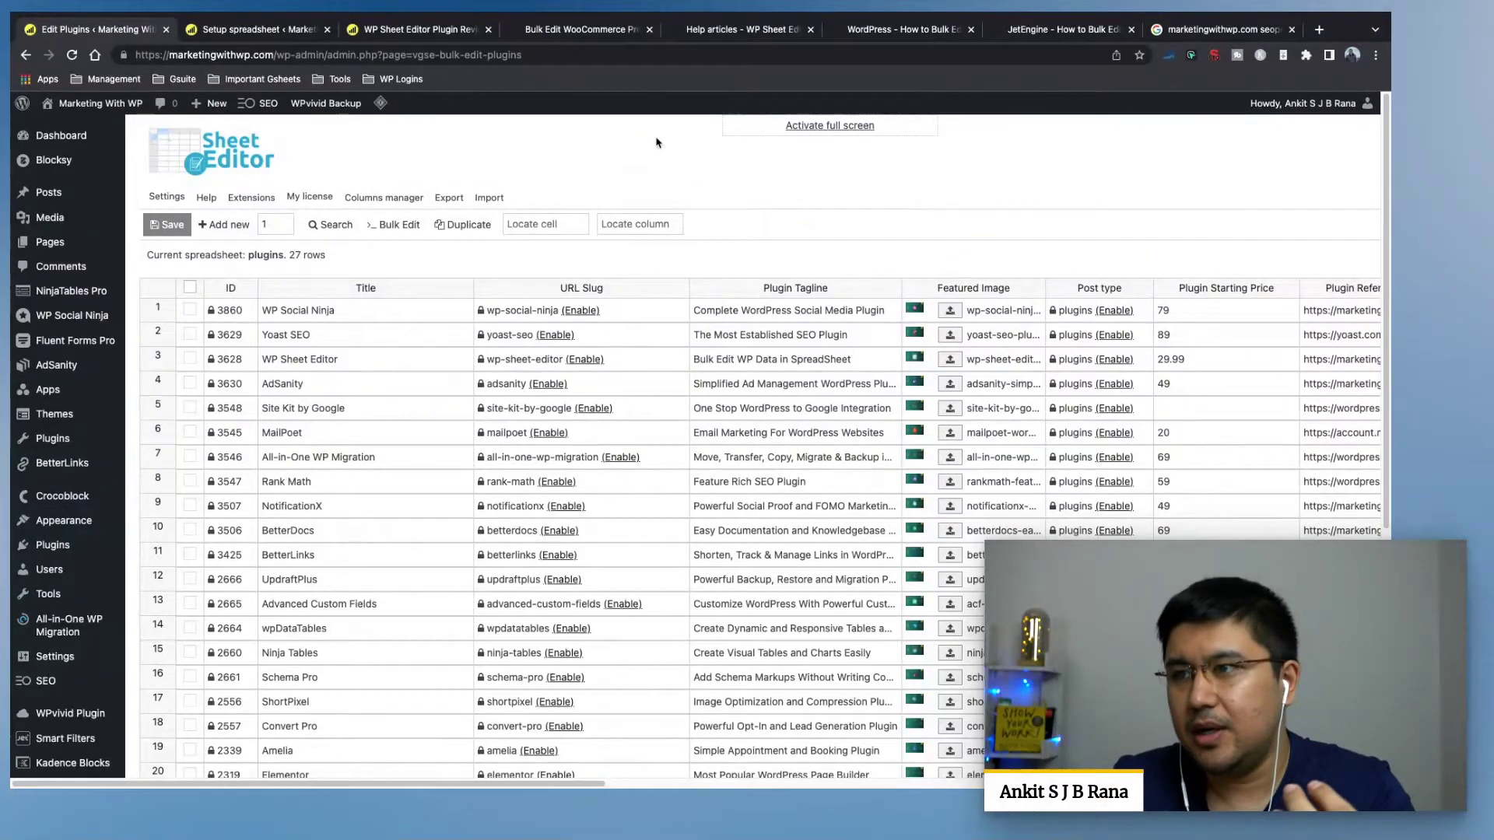
click(580, 29)
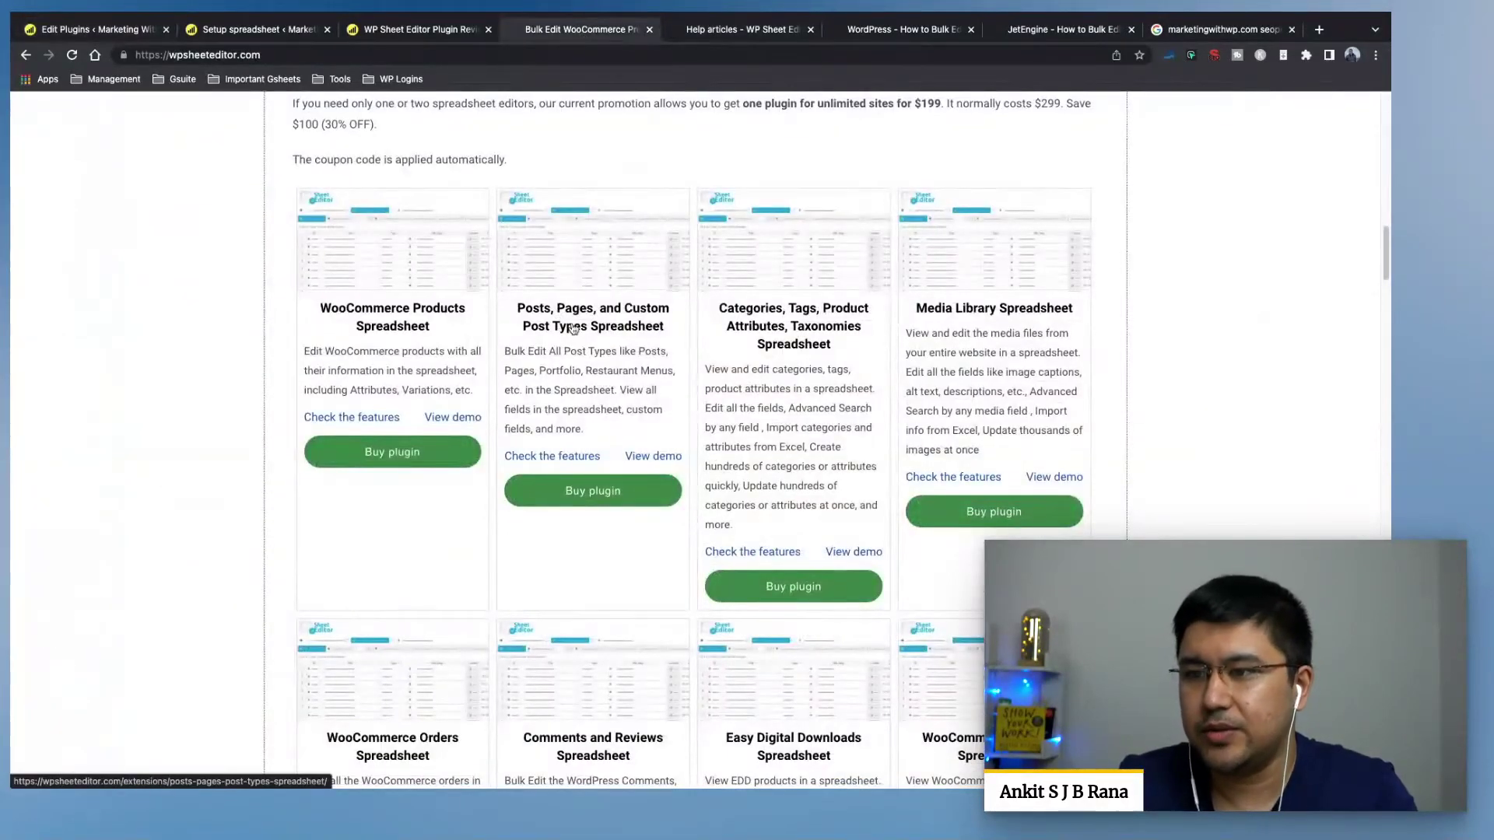
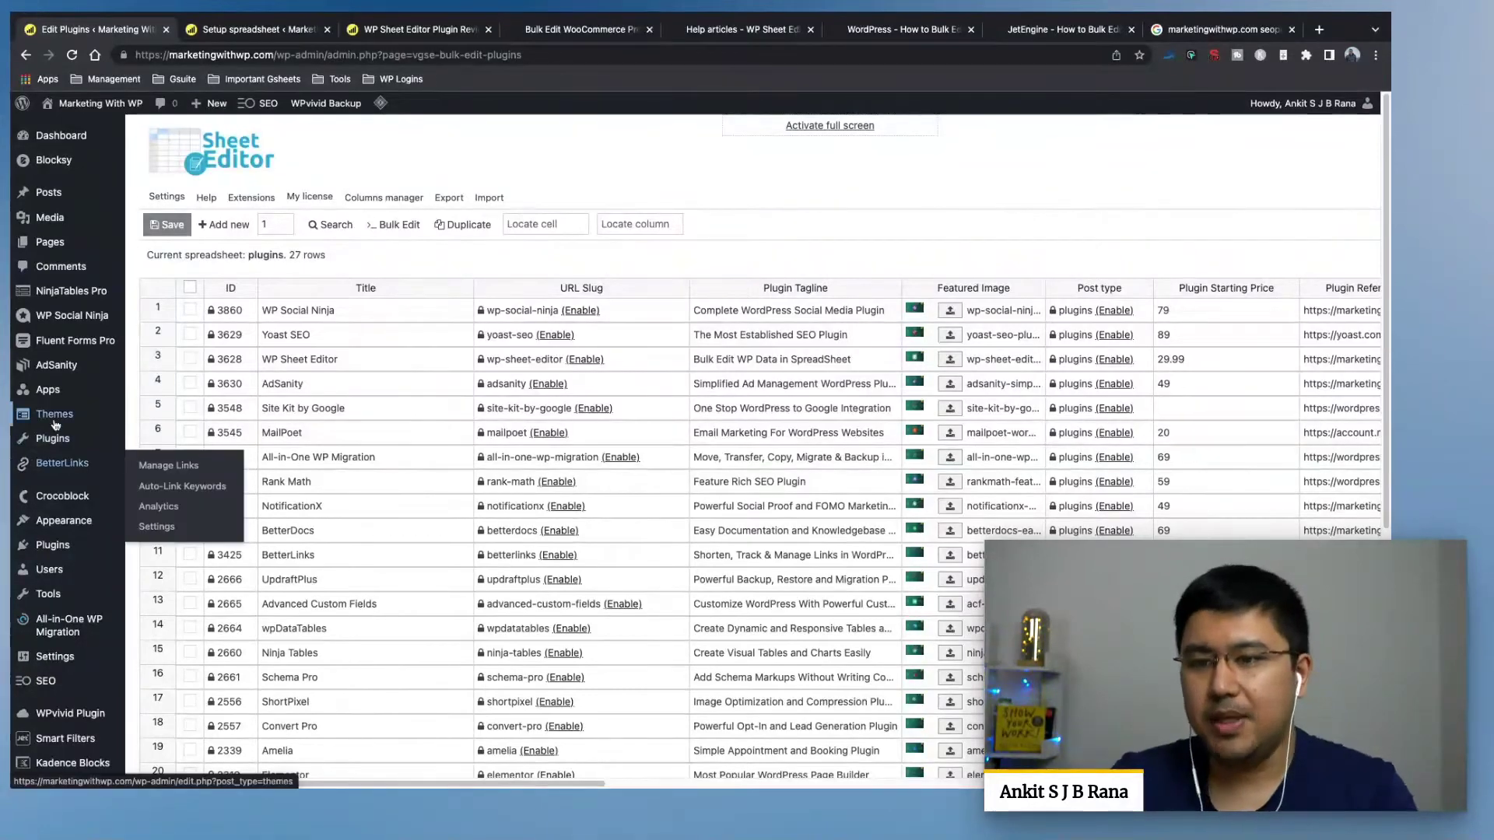
Open the site's standard Plugins post list and close the "Setup spreadsheet" and "WP Sheet Editor Plugin Review" browser tabs.
mouse_move(51, 436)
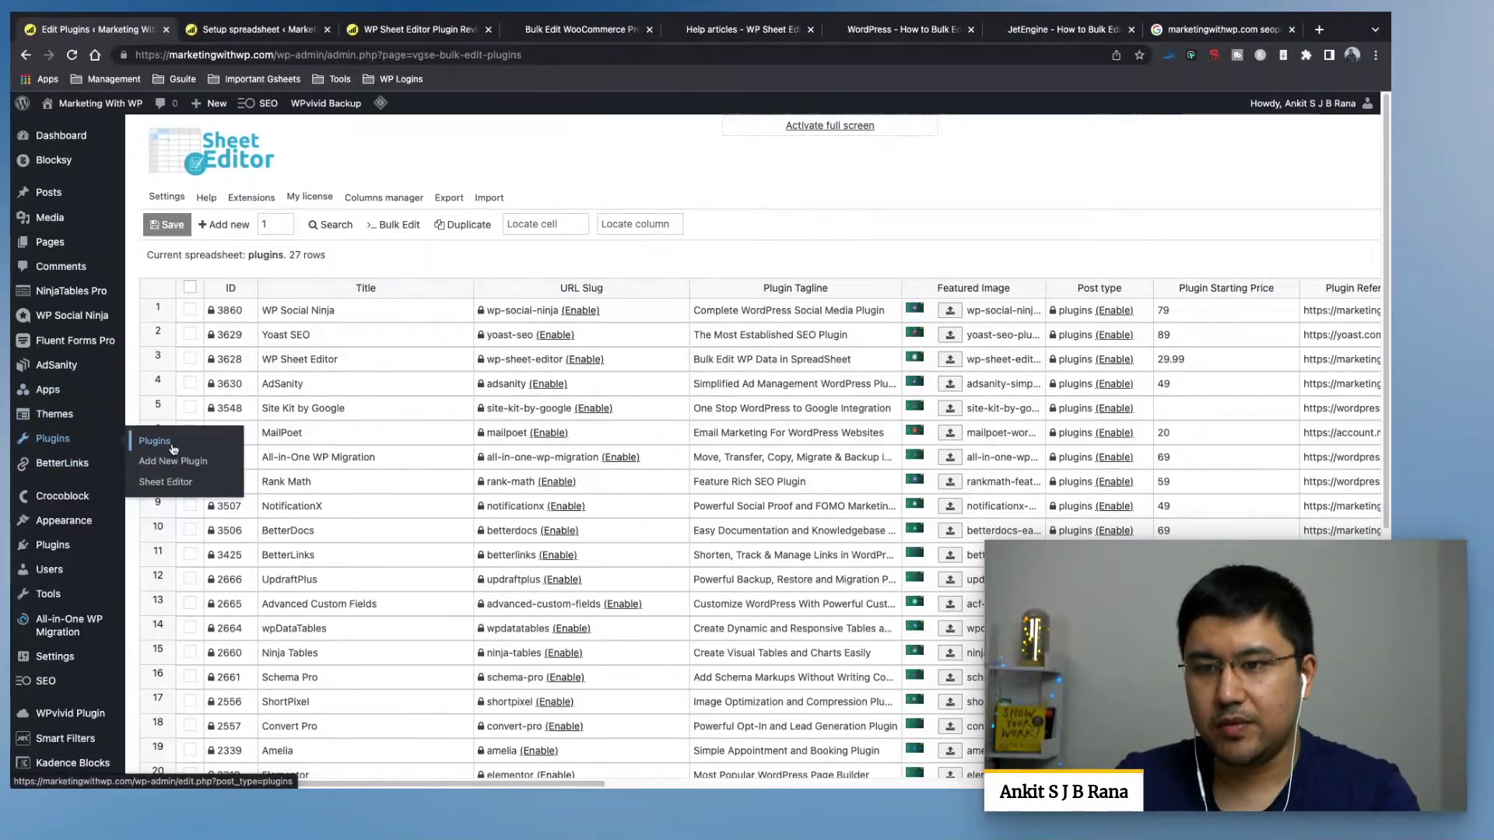
click(172, 449)
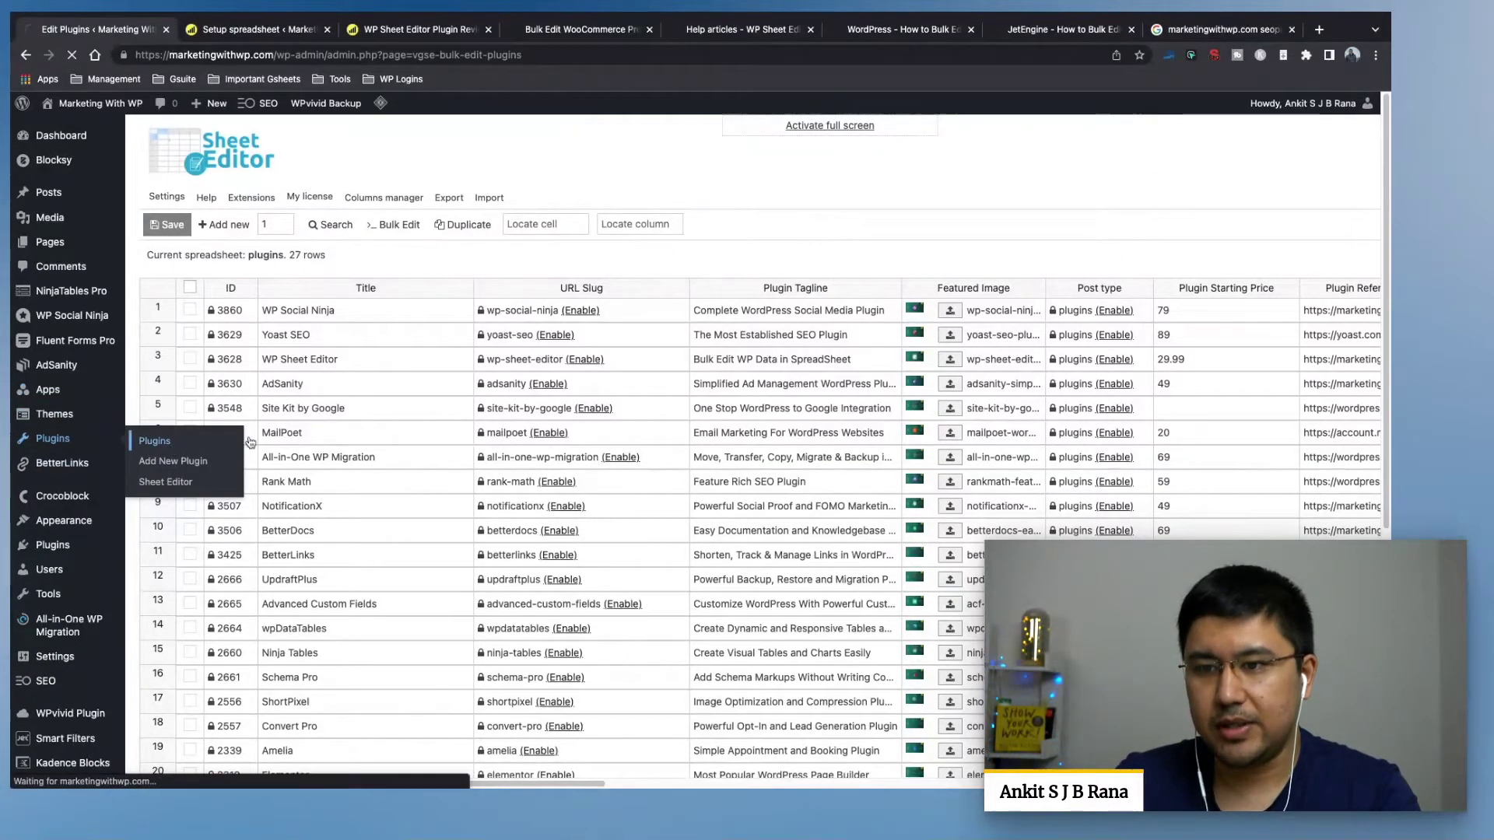
click(328, 30)
click(327, 30)
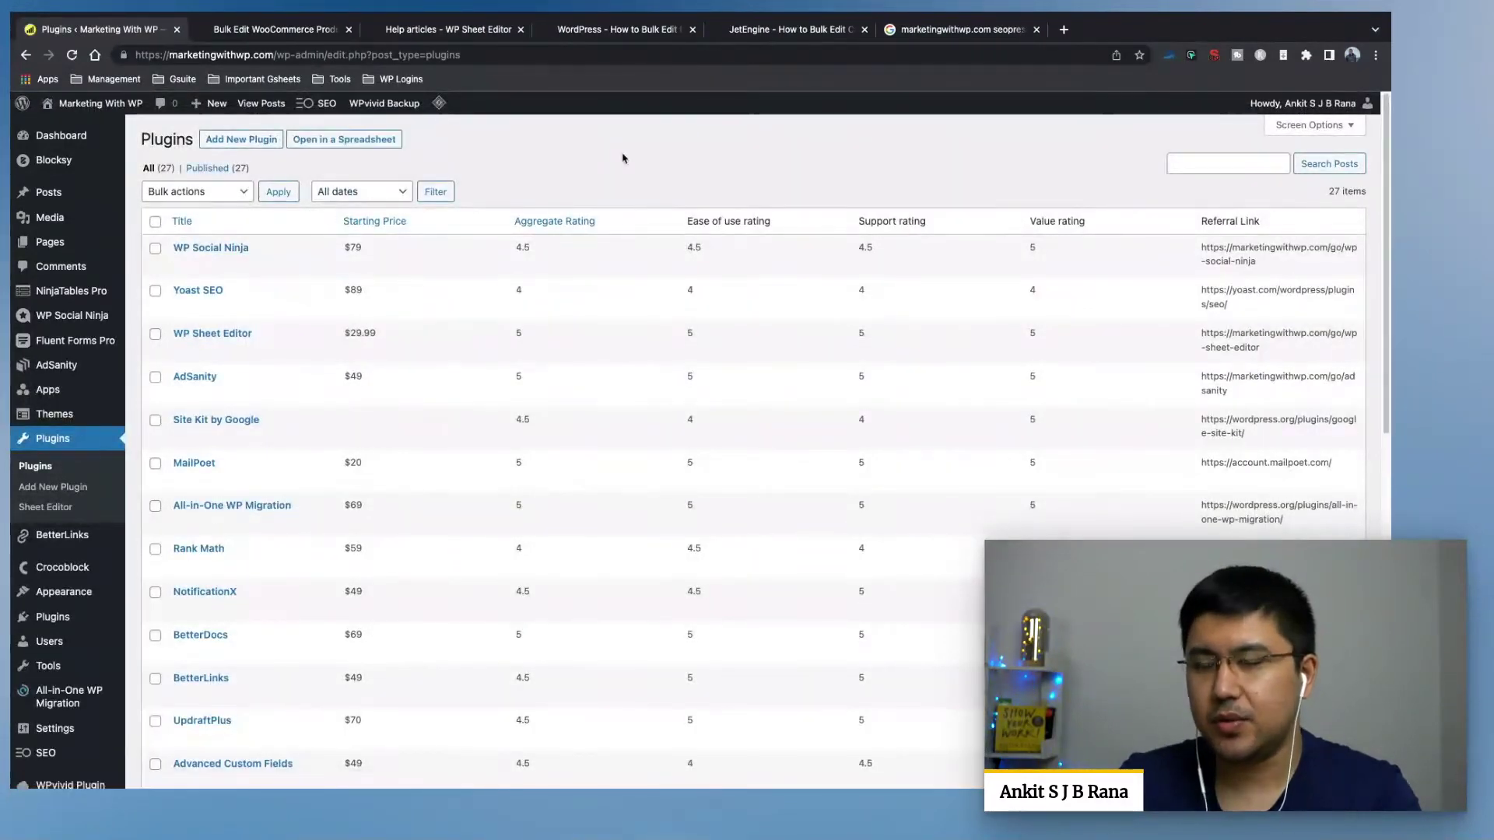
Open the WP Social Ninja post editor and the Plugins sheet editor in new browser tabs, and show the post editor.
right_click(200, 248)
click(225, 249)
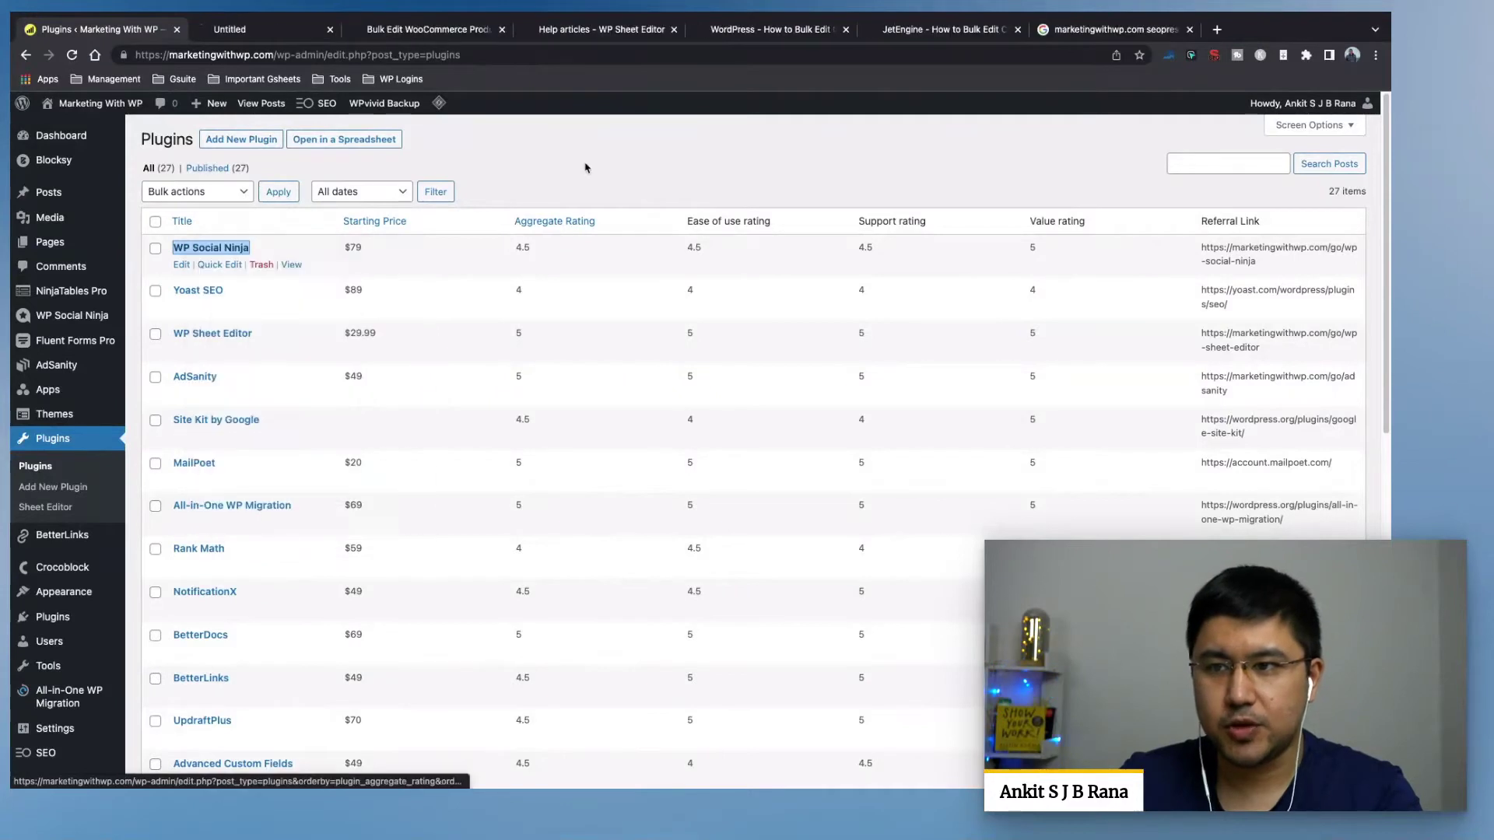
right_click(59, 506)
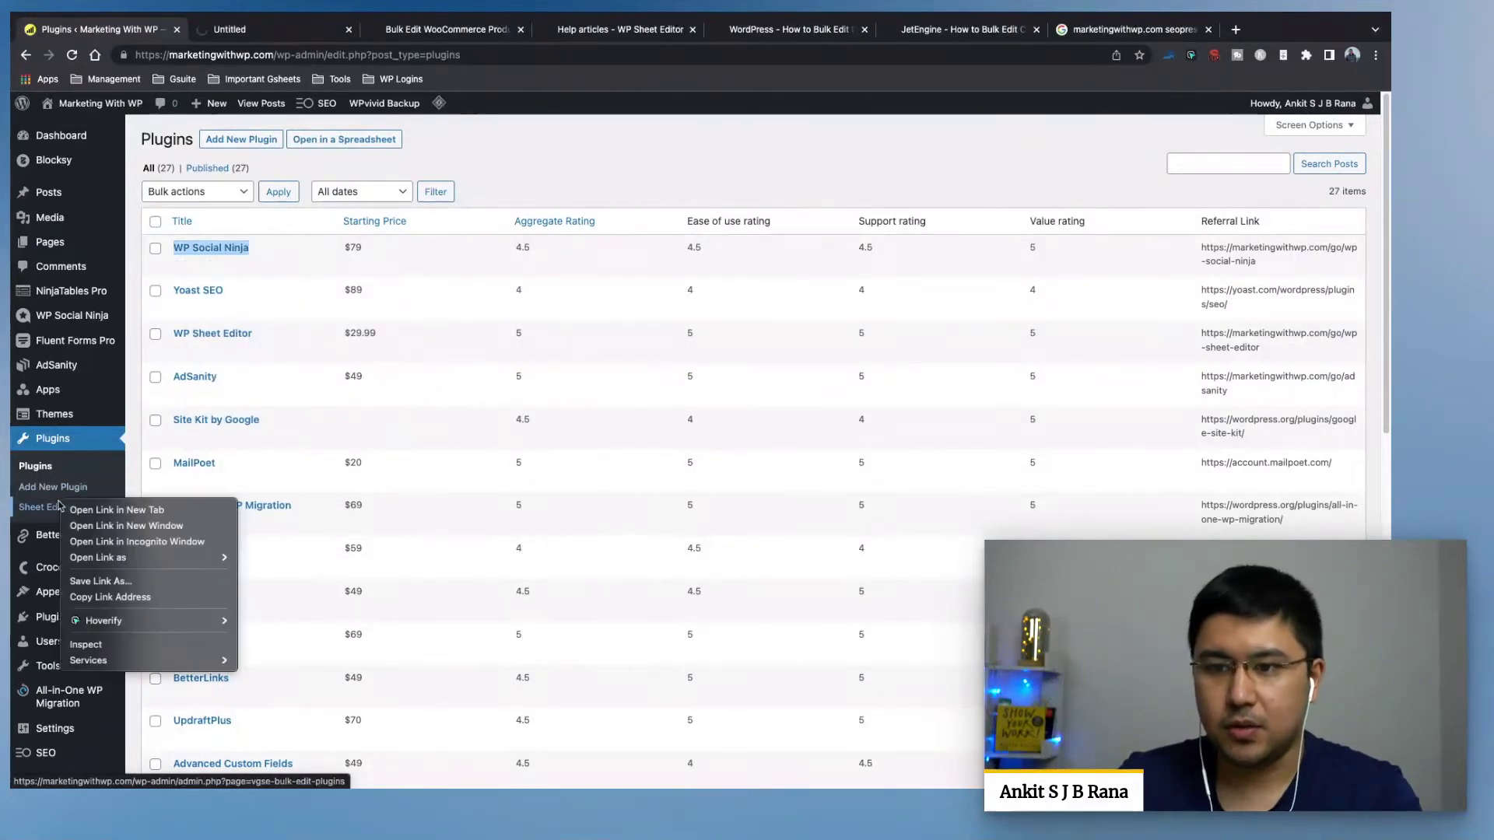
click(93, 510)
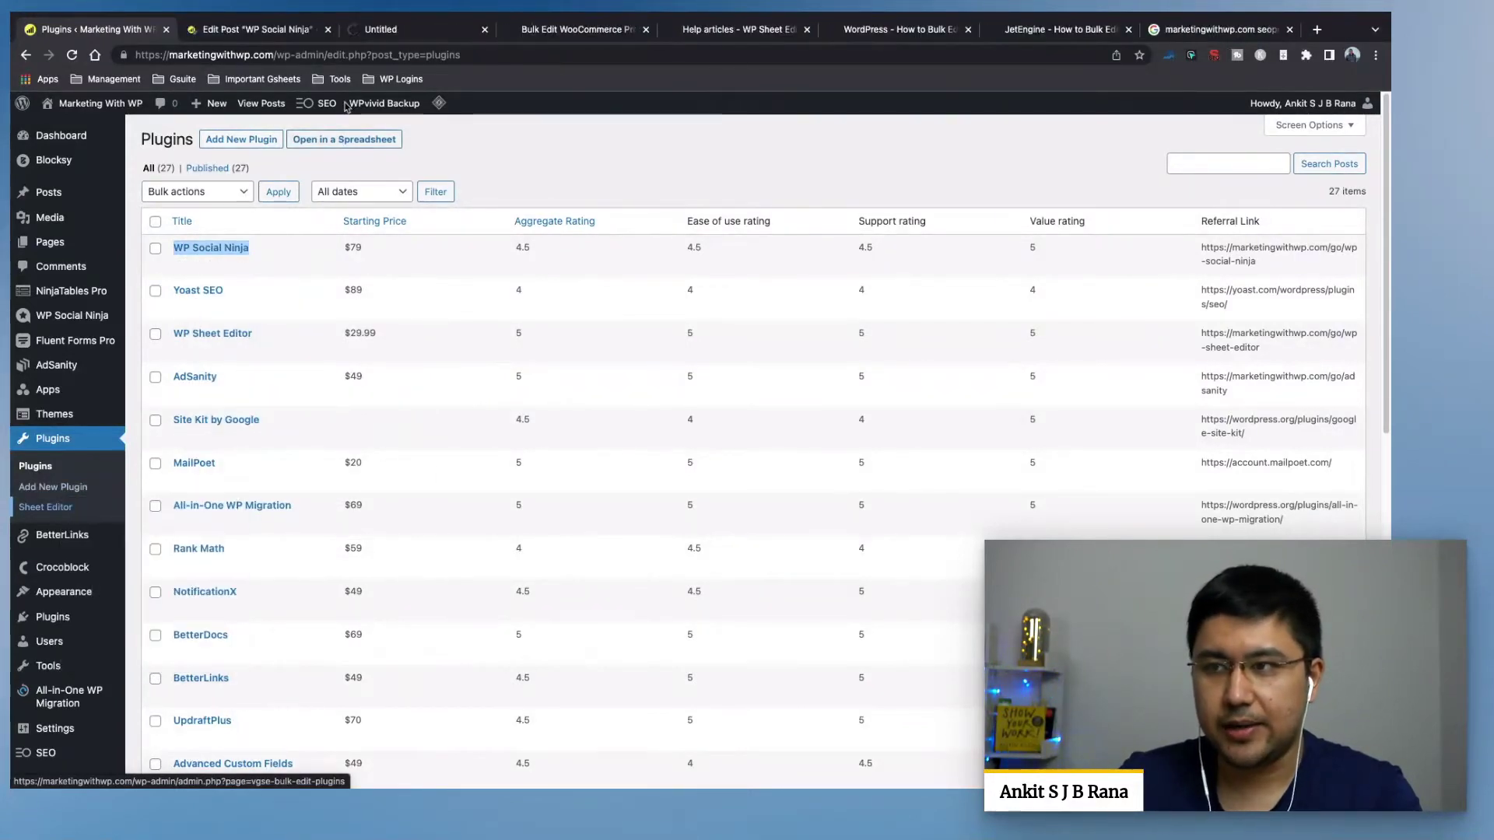
click(277, 31)
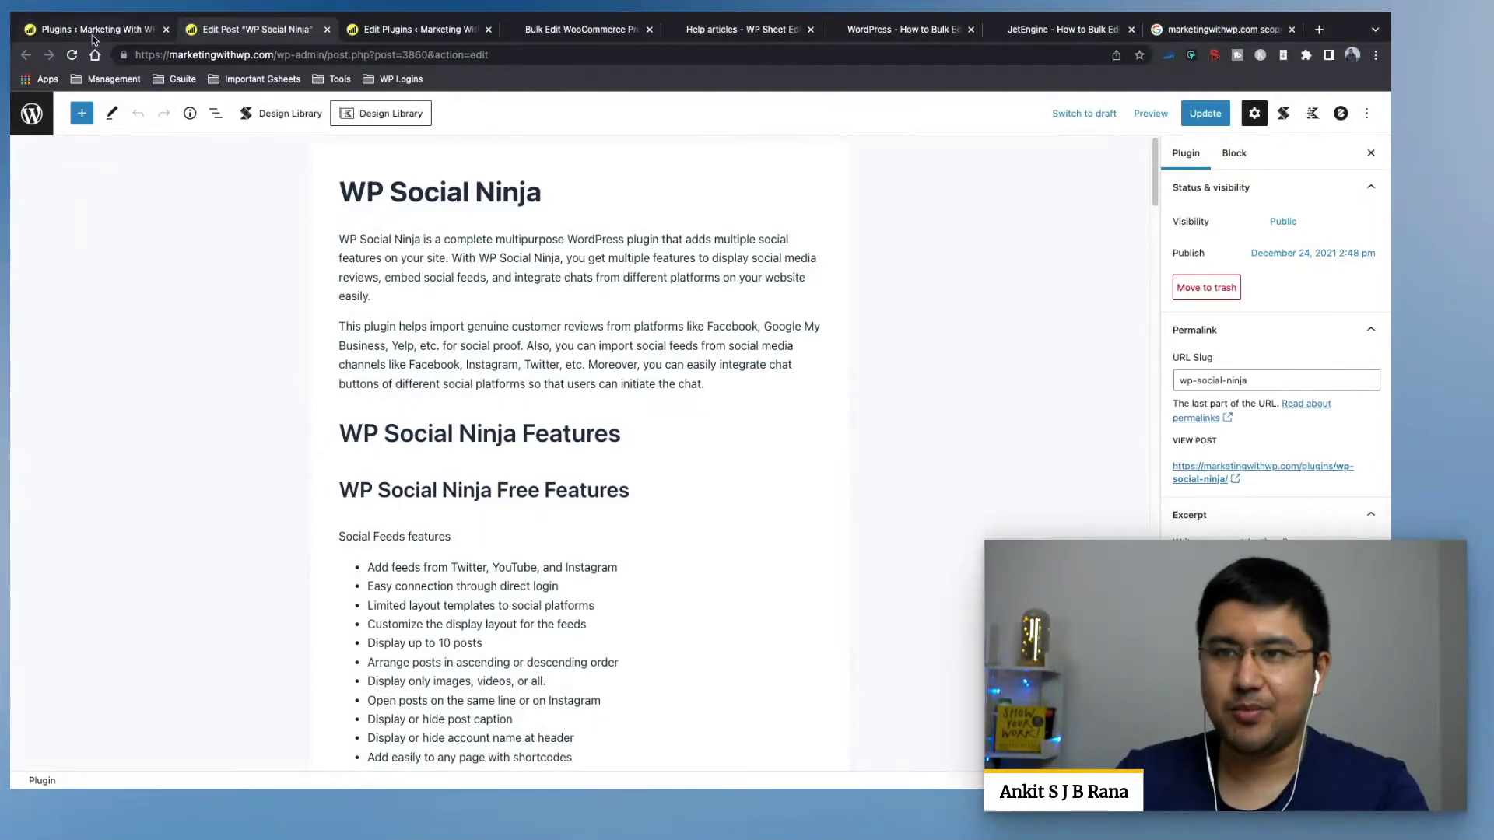
Look through the plugins spreadsheet's price, referral link and rating columns down to the last row, and return to its beginning.
click(344, 35)
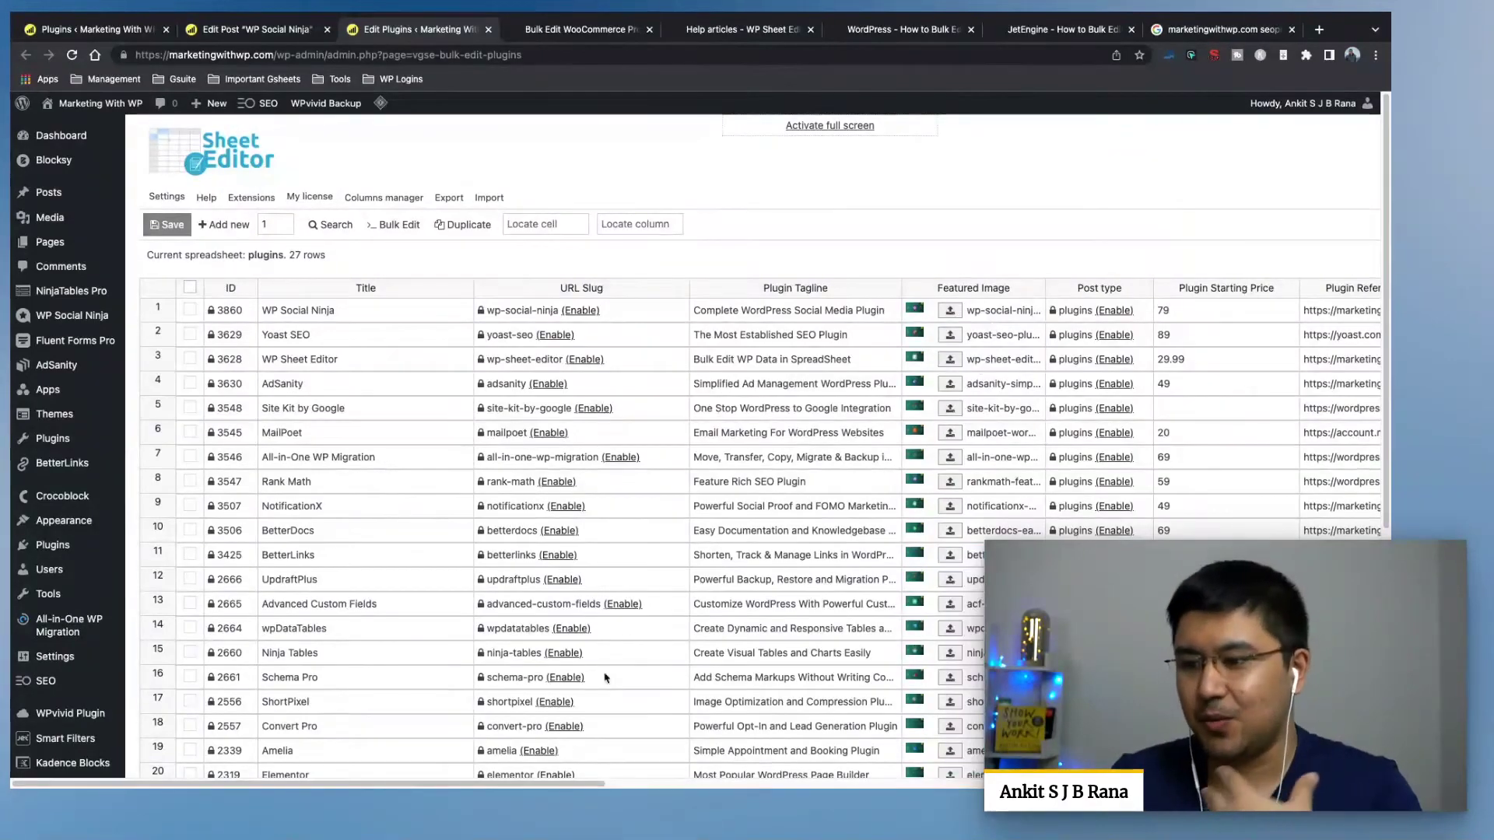
drag(558, 784, 631, 784)
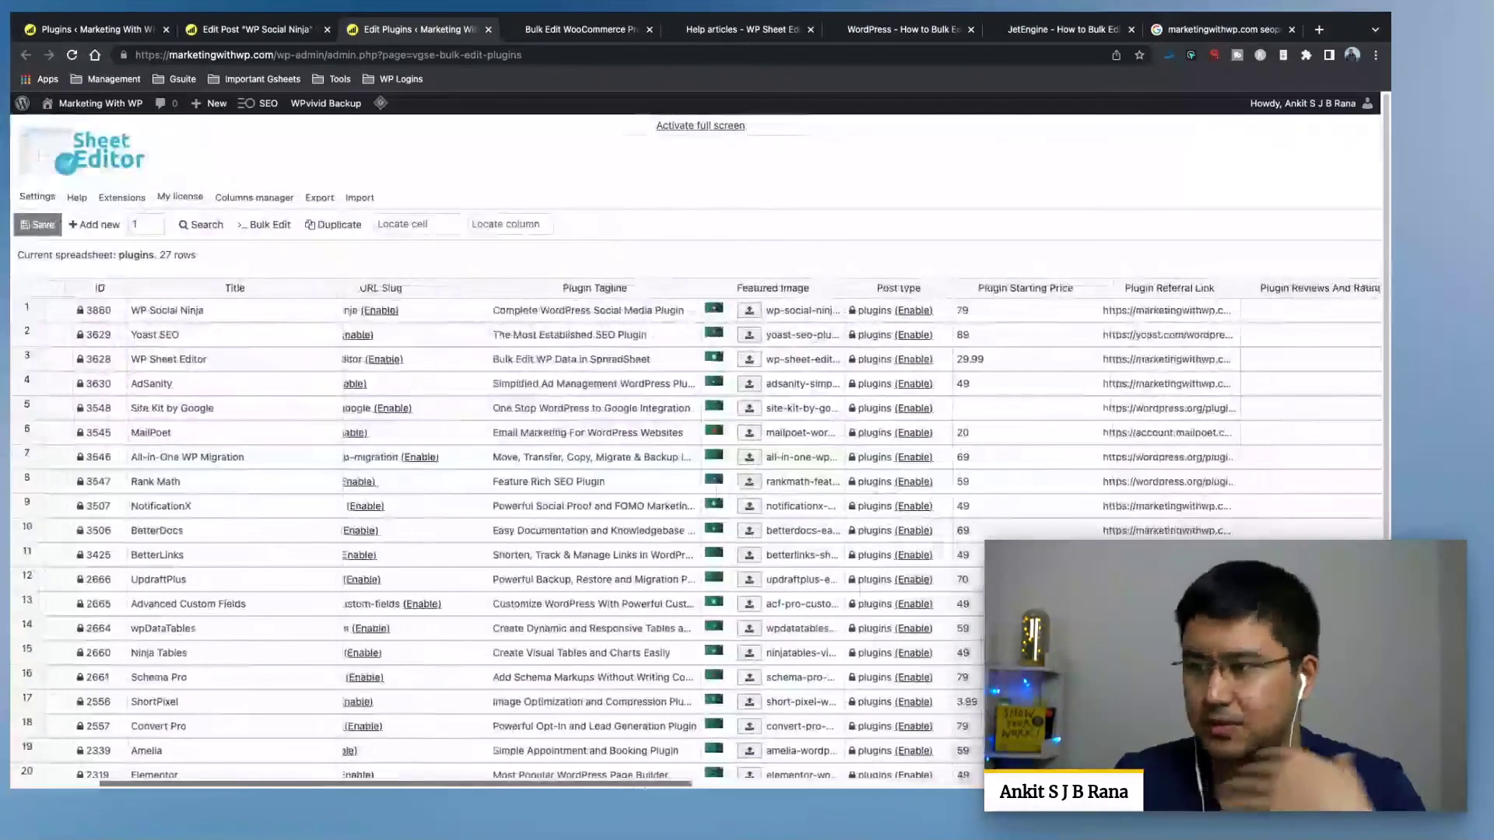
scroll(757, 567, right, 10)
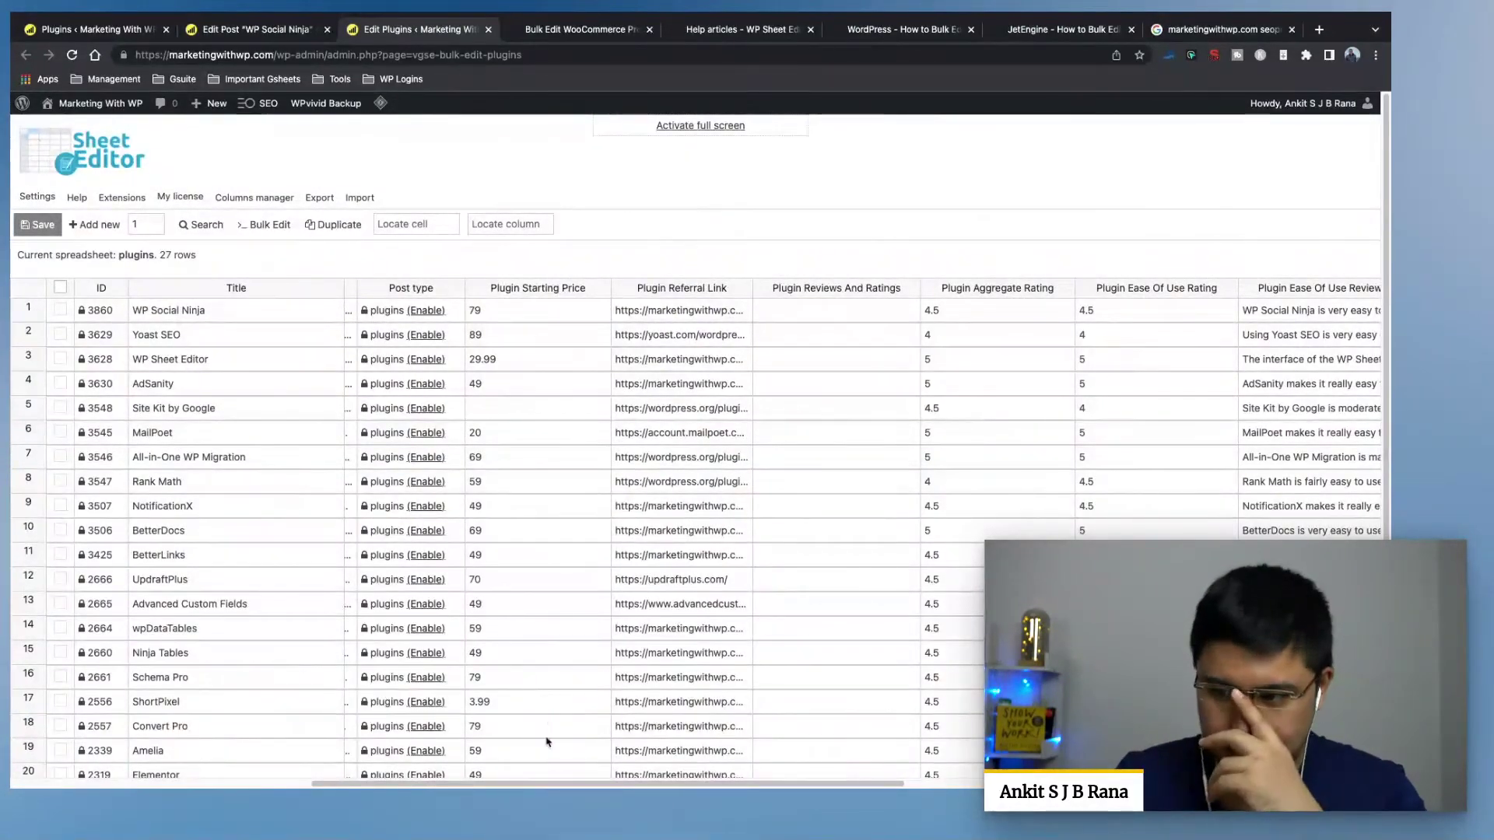
mouse_move(535, 788)
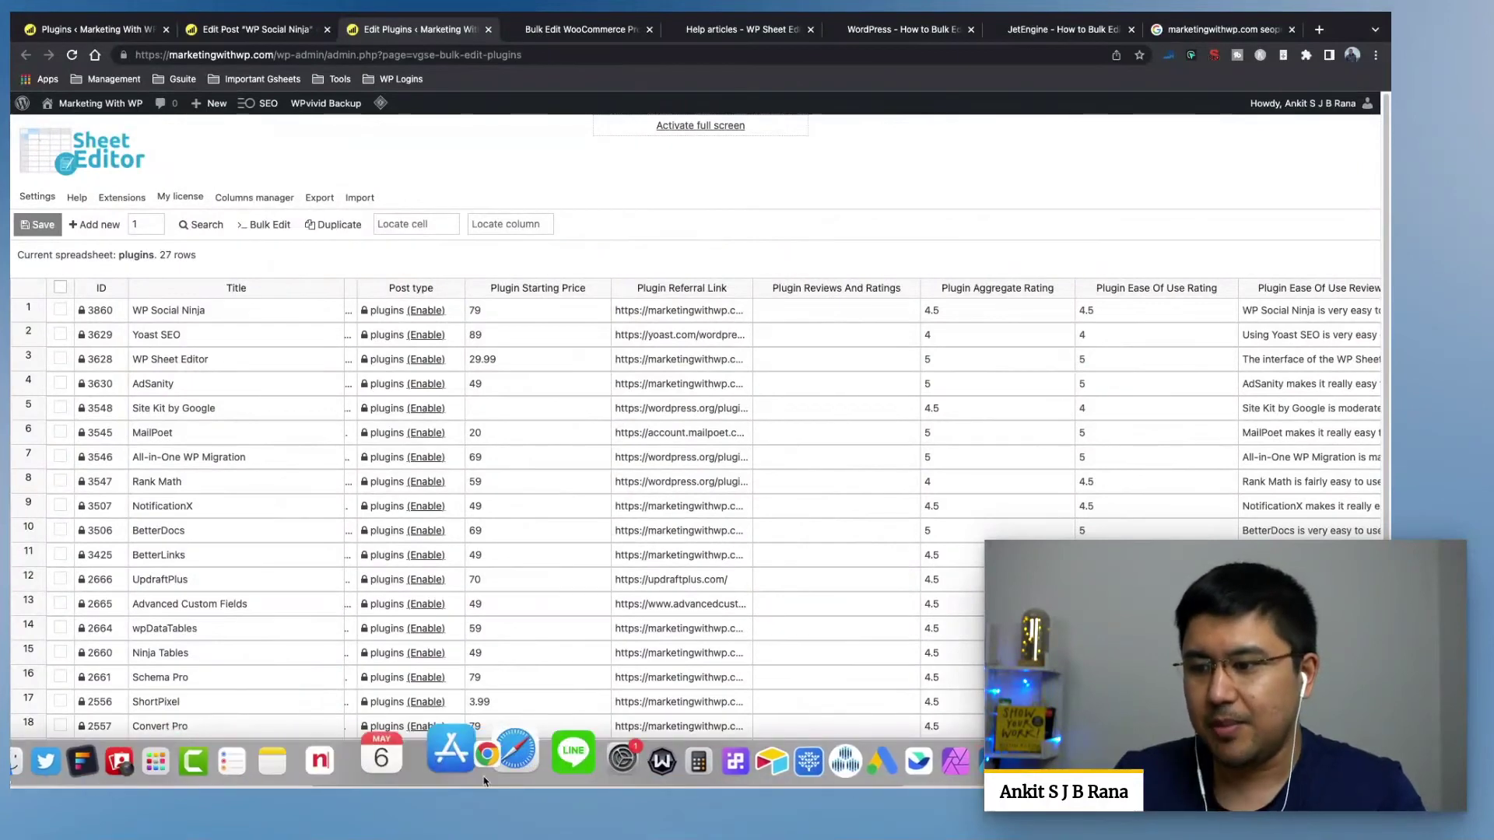
scroll(524, 610, down, 5)
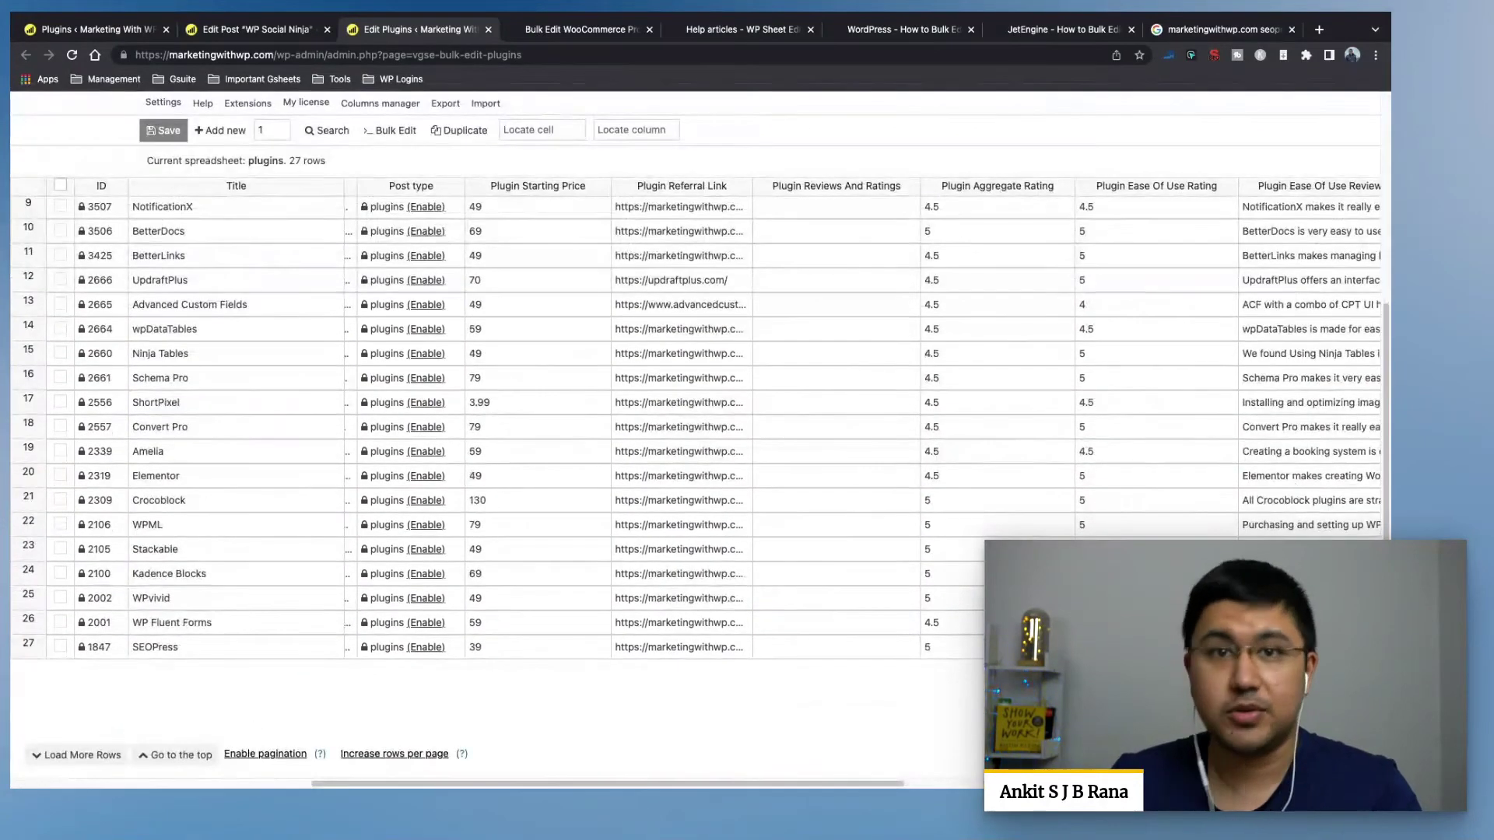
scroll(525, 703, left, 10)
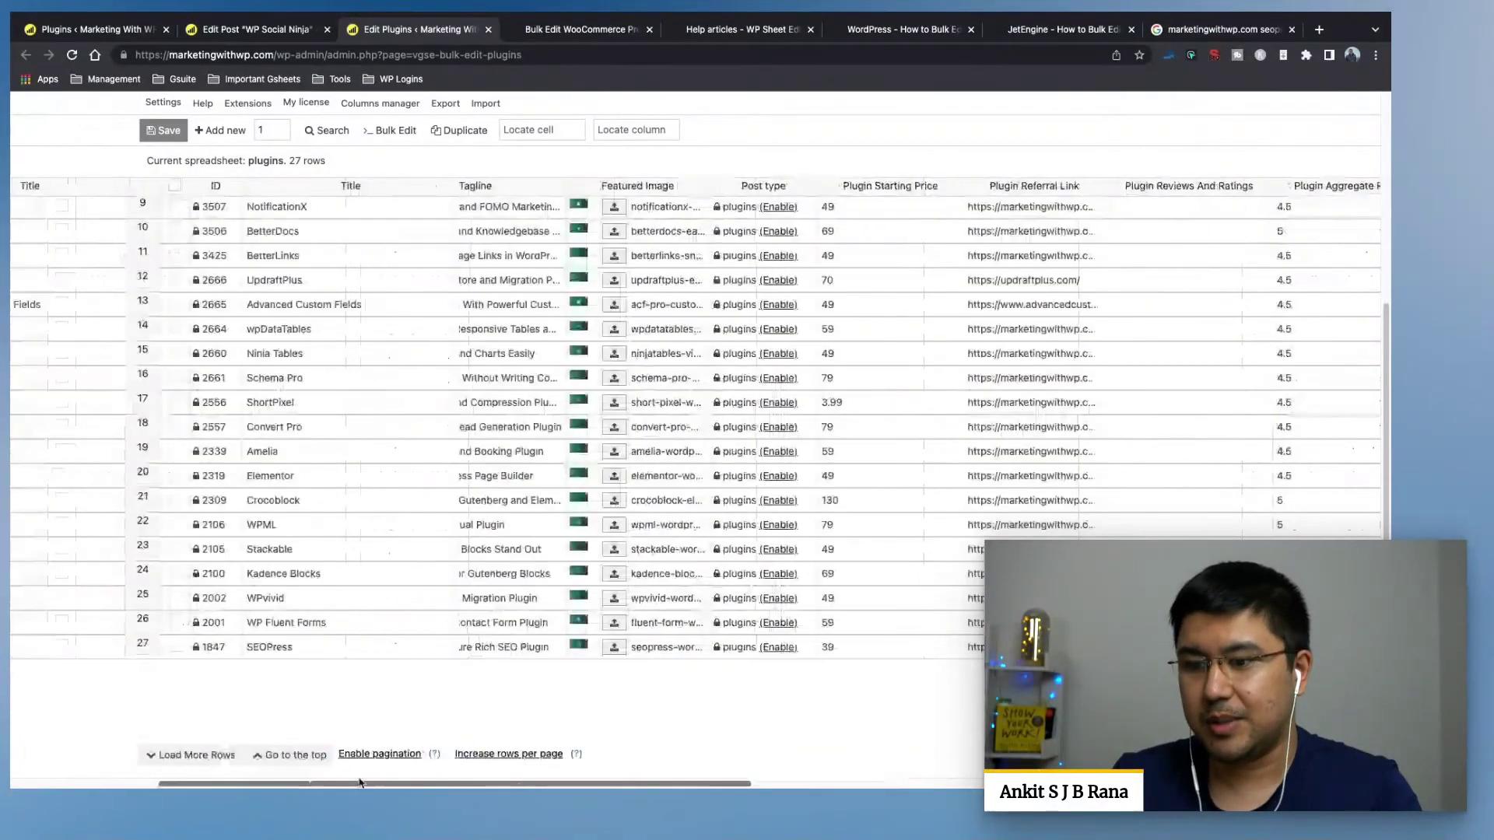
scroll(46, 412, up, 5)
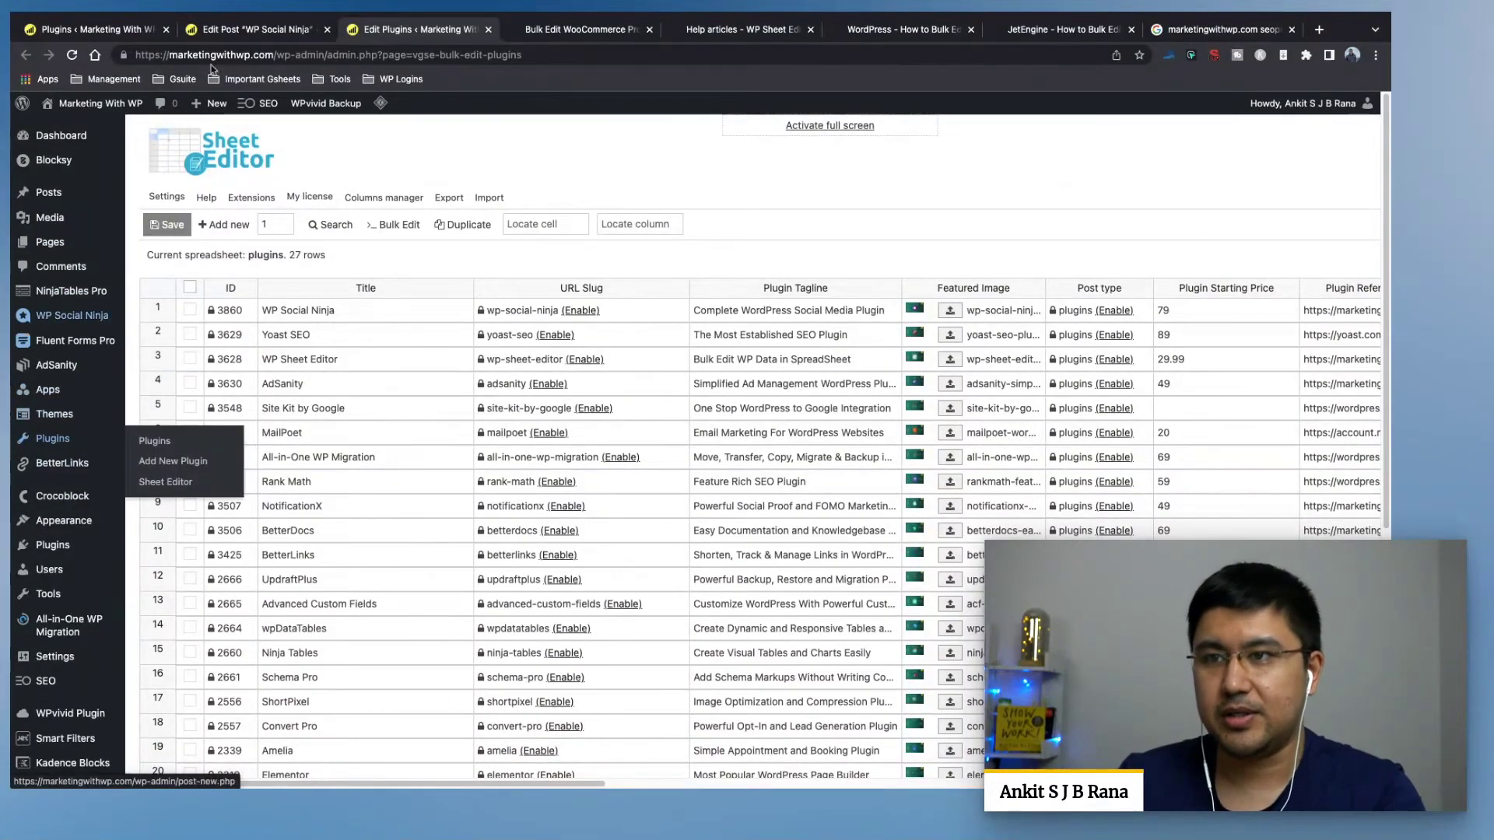
Open the Marketing With WP front end from the Plugins post list in a new browser tab and switch to it.
click(117, 31)
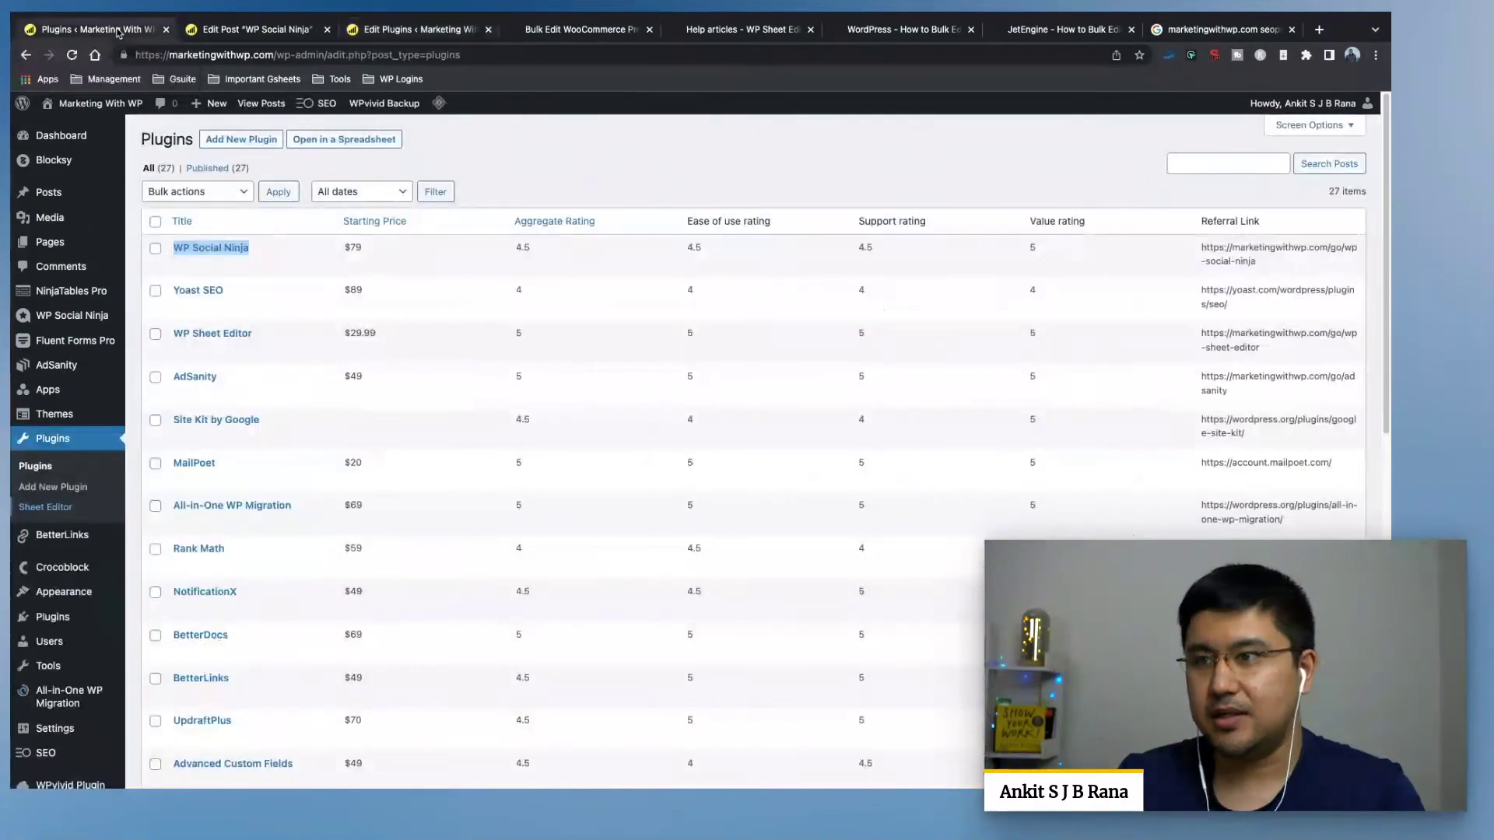
right_click(67, 123)
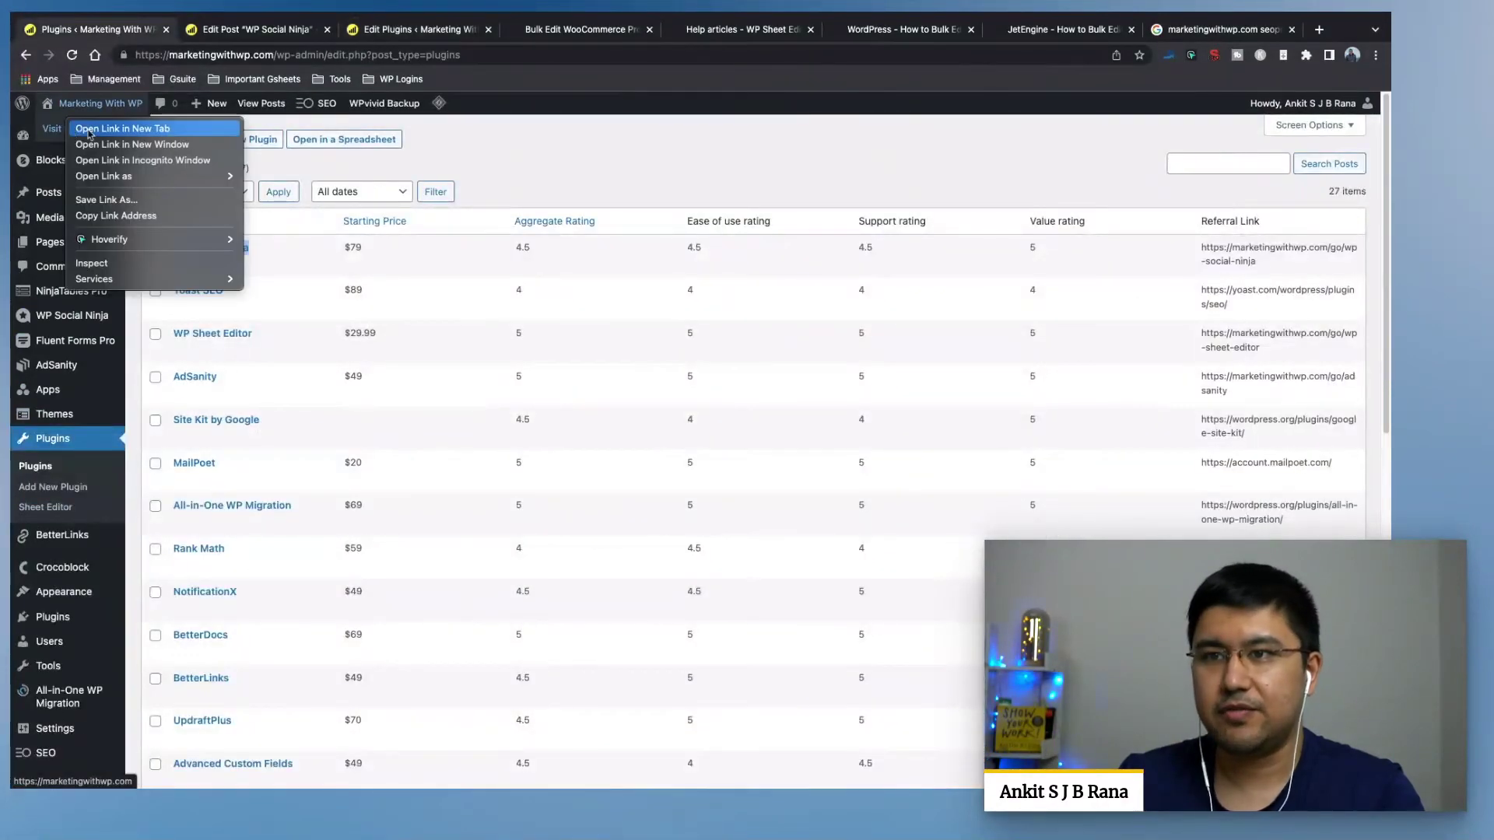
click(101, 128)
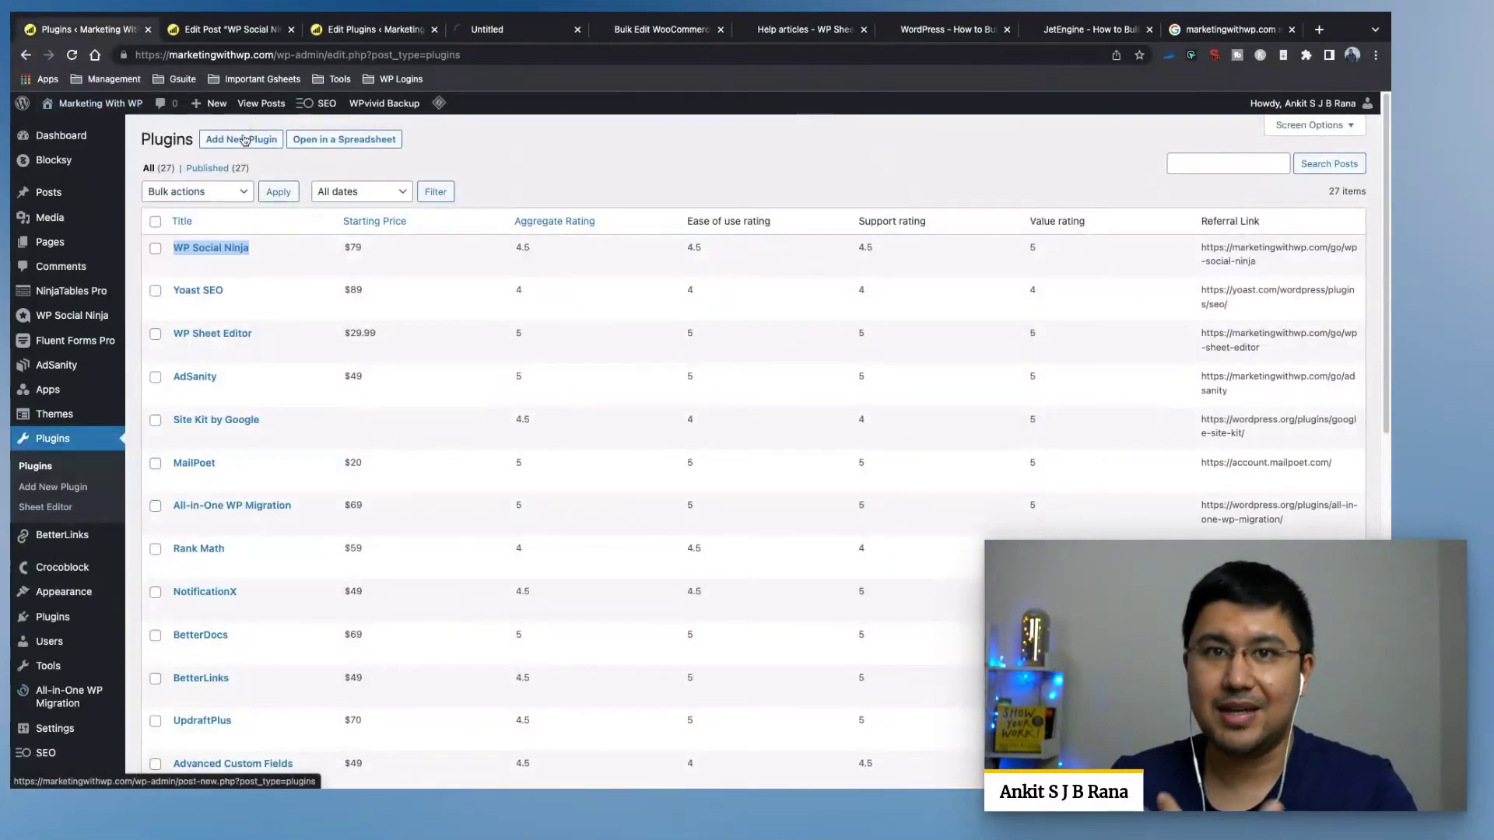
click(492, 31)
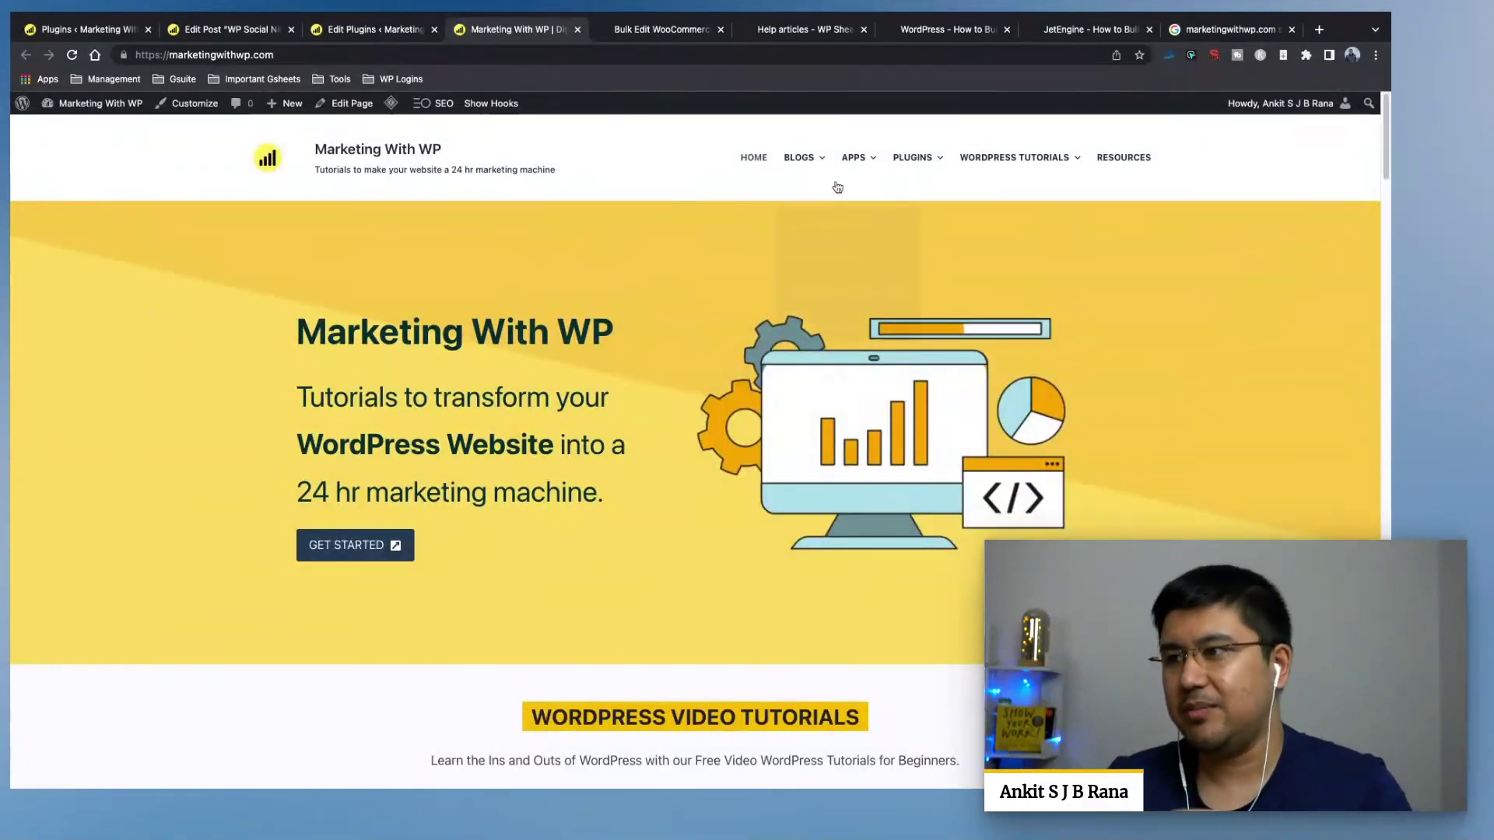
Open the site's public Plugins archive page and look through the plugin cards with their prices and ratings.
mouse_move(915, 168)
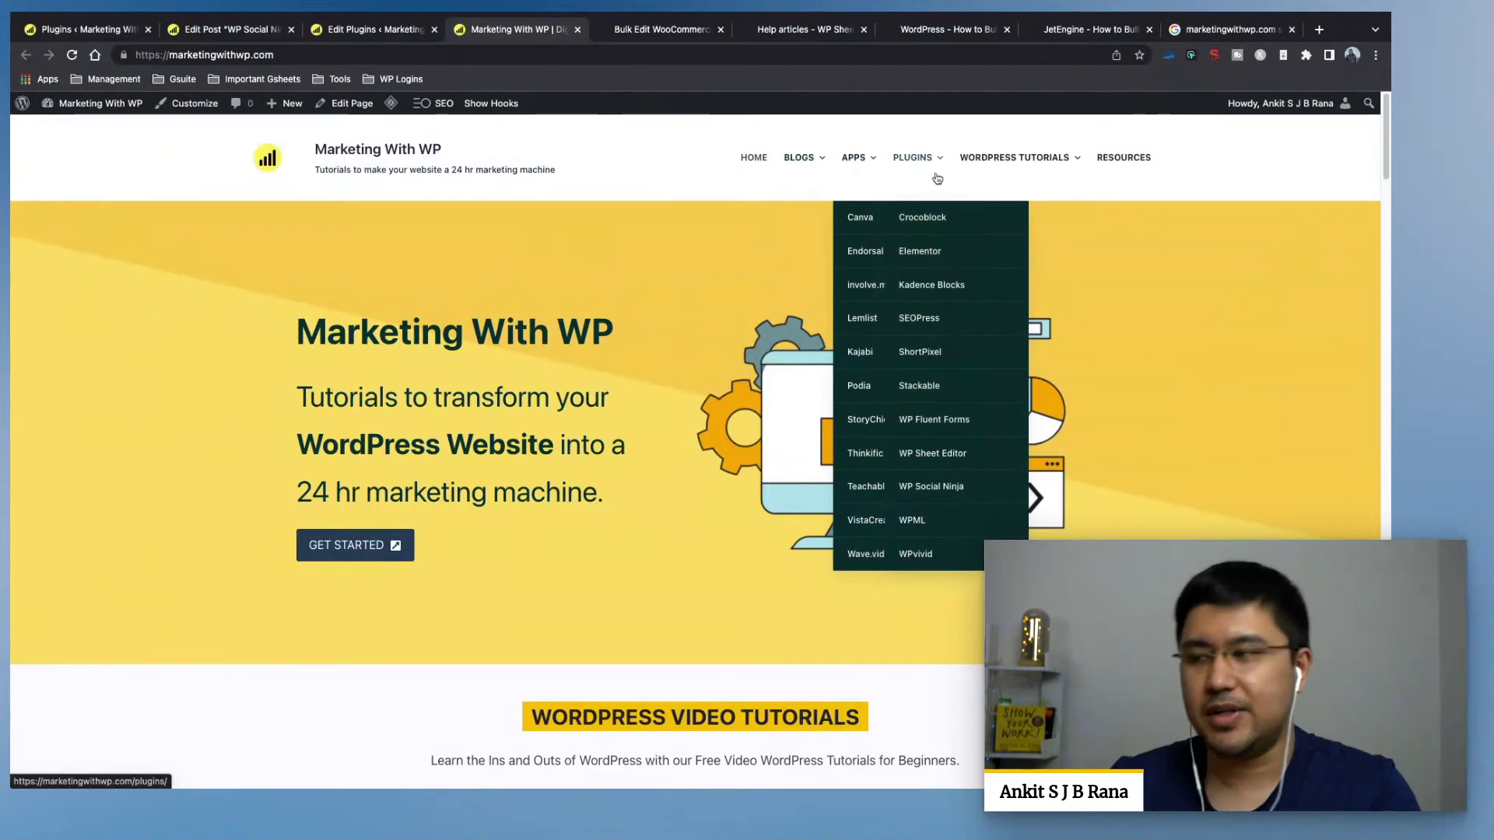
click(917, 159)
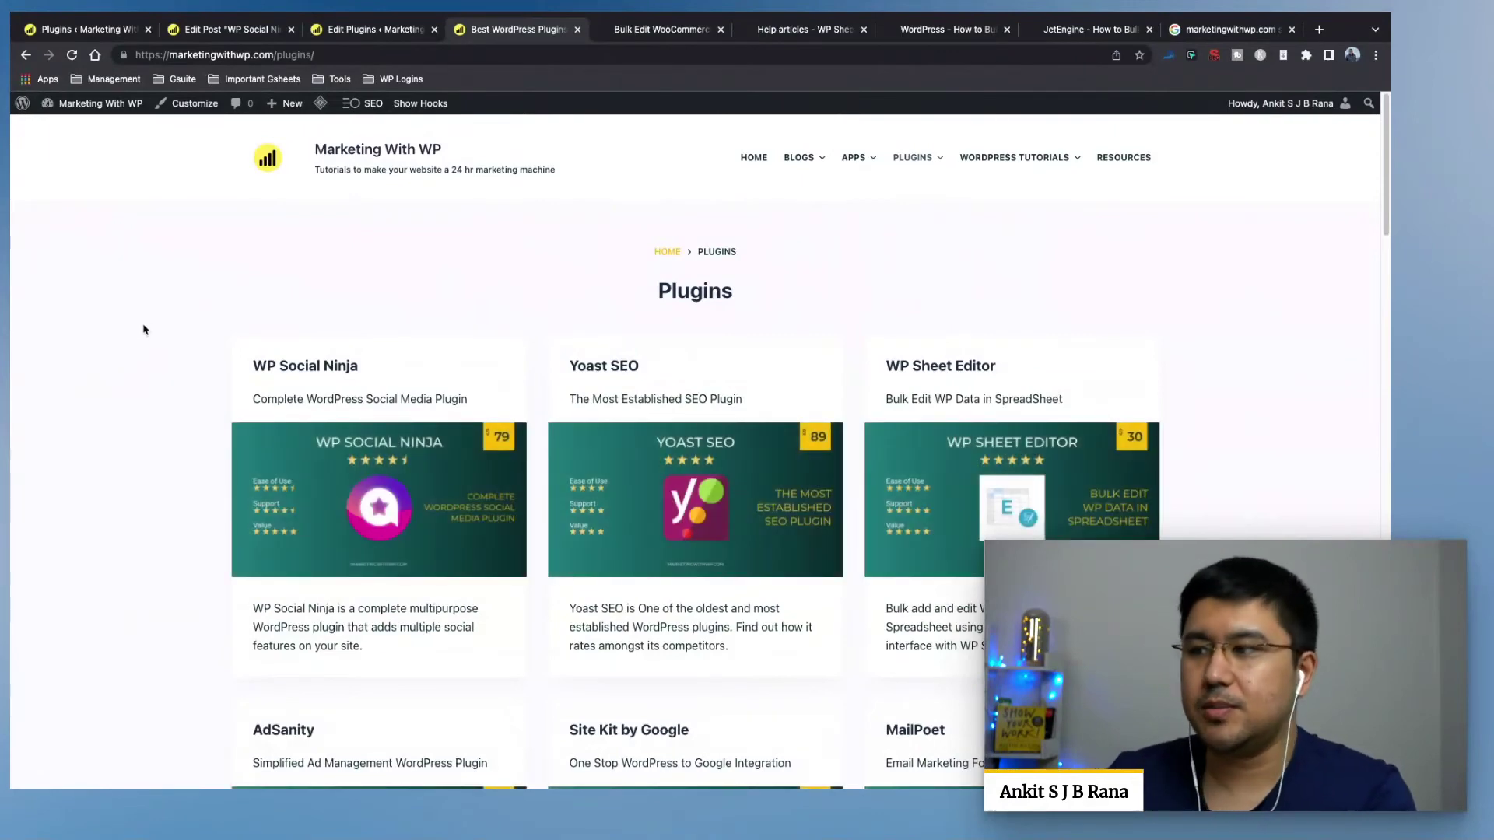
scroll(144, 330, down, 15)
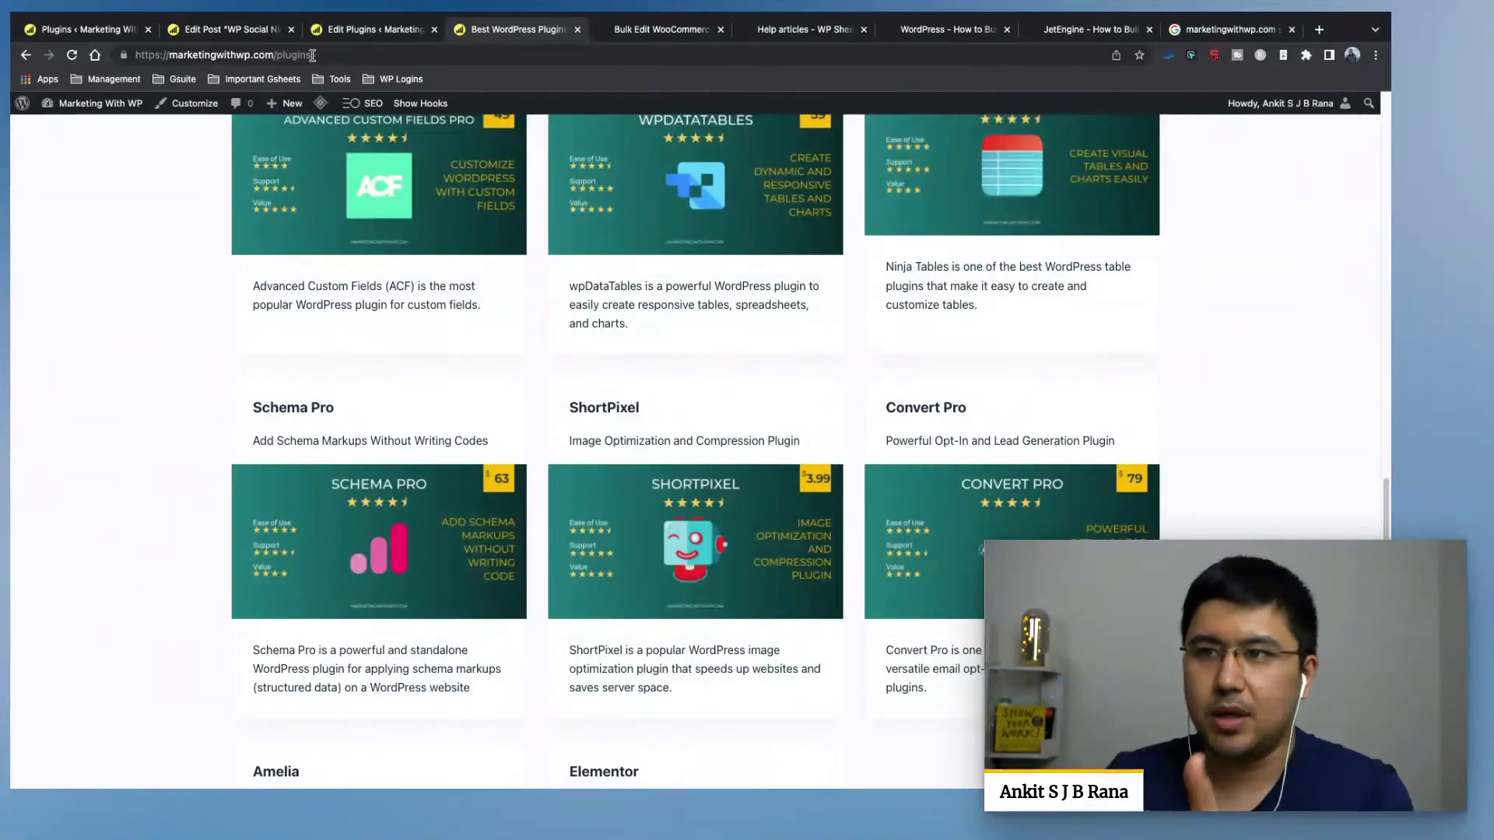
scroll(143, 367, up, 20)
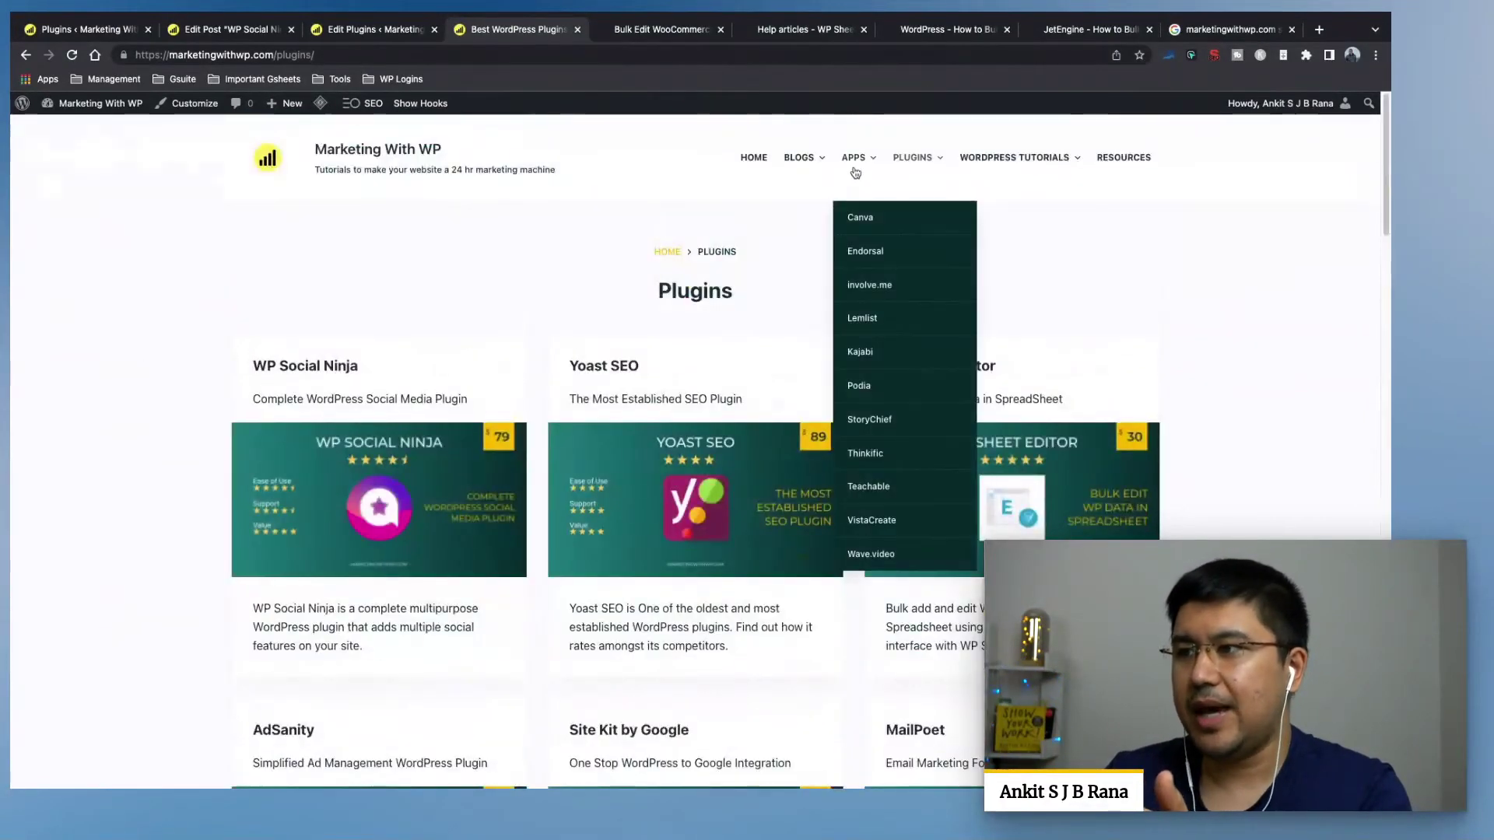
Open the public Apps archive page and look through its app cards.
click(854, 172)
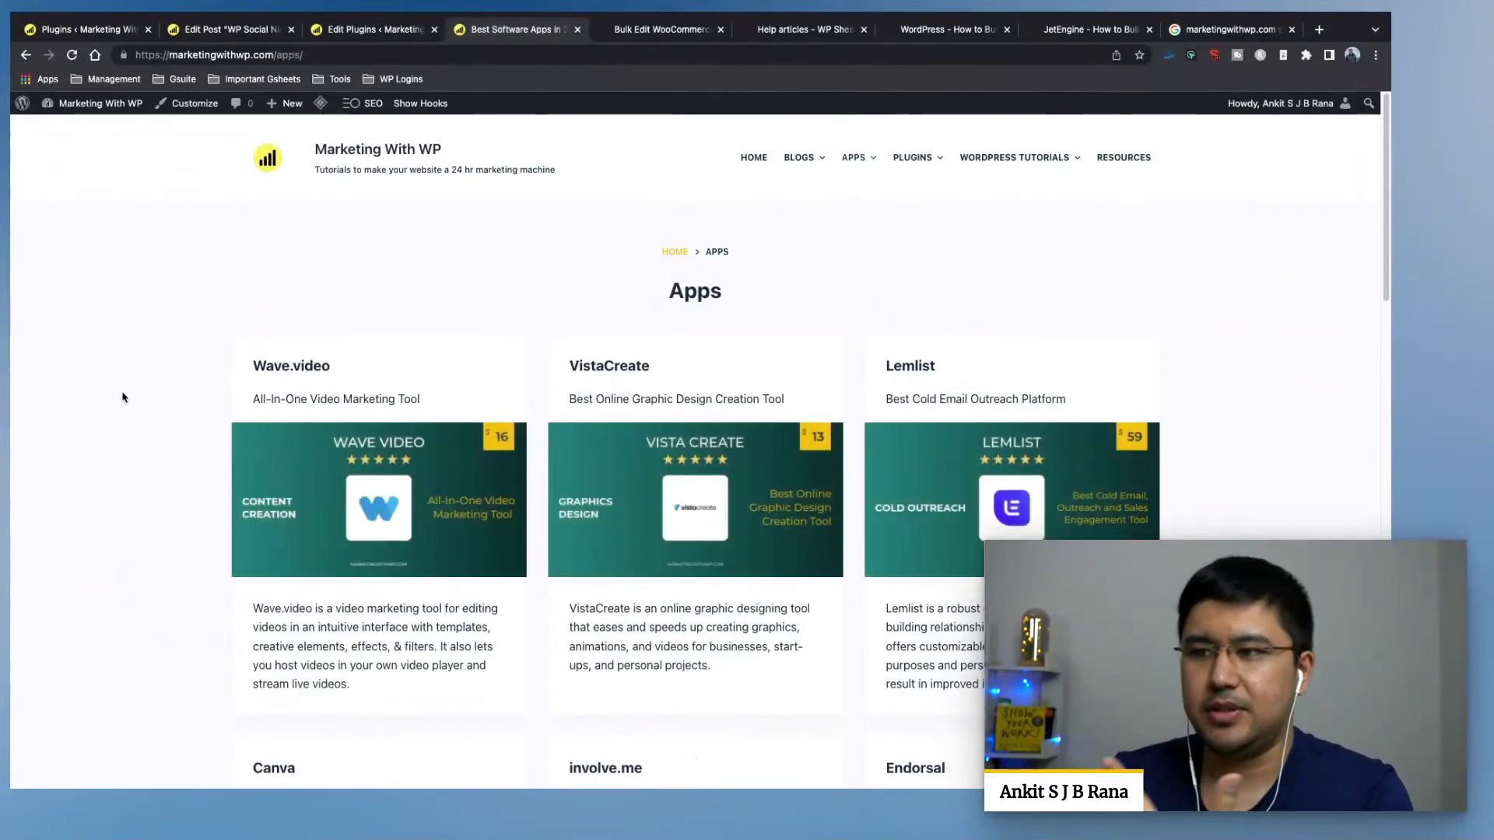
scroll(124, 404, down, 10)
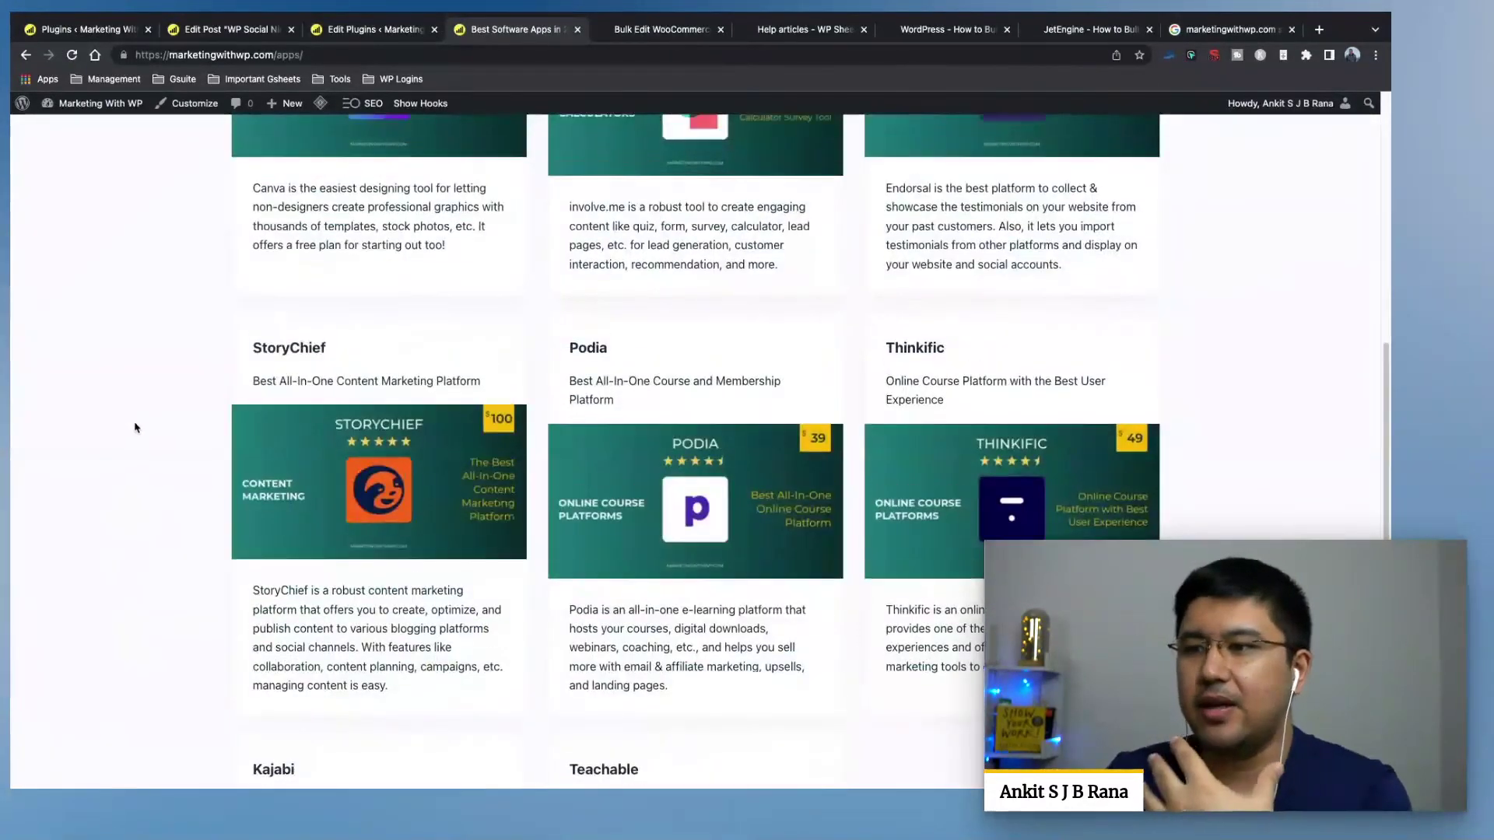
scroll(135, 427, up, 5)
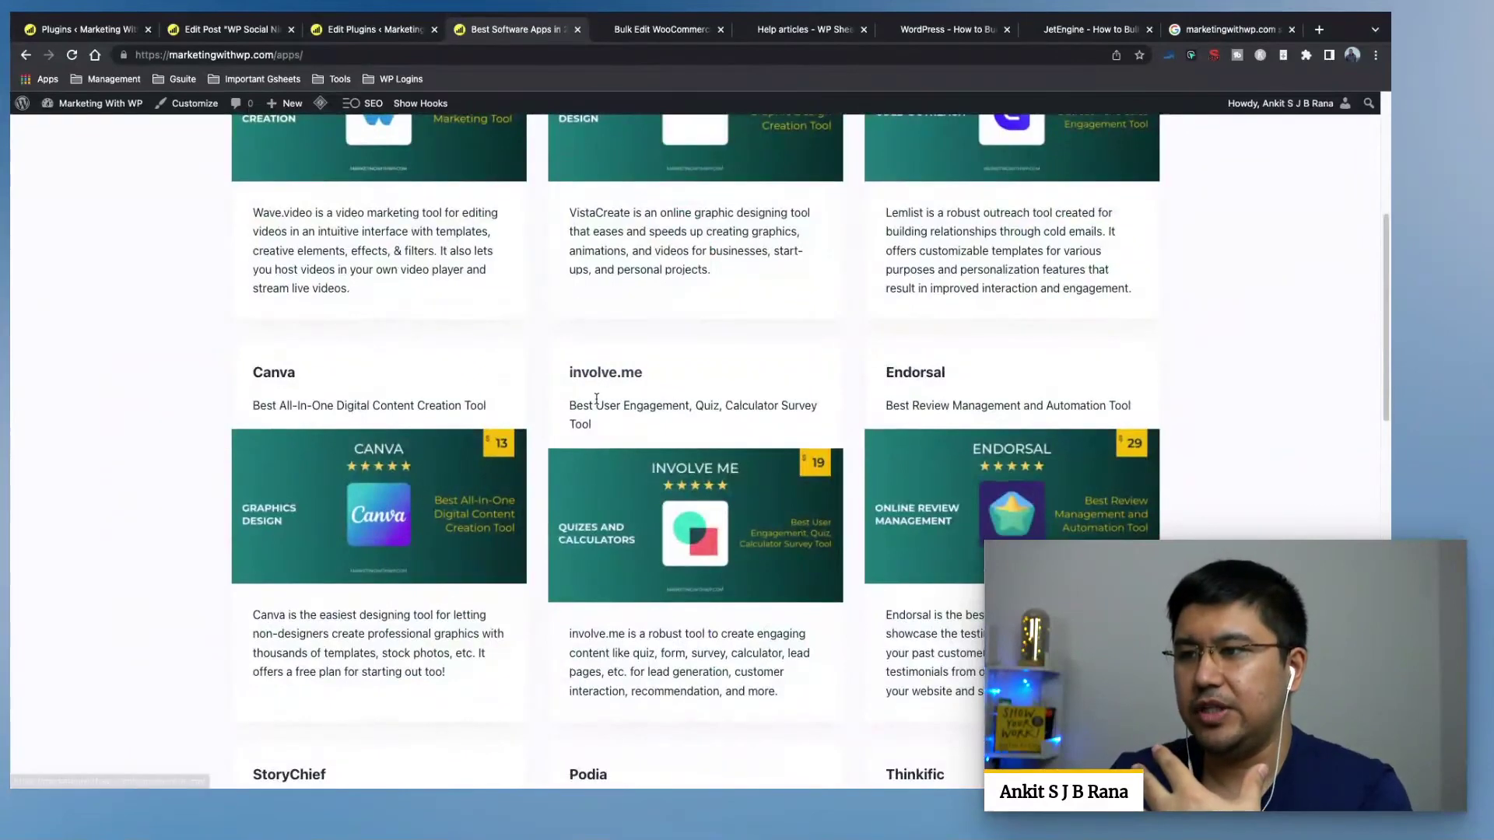
scroll(595, 400, up, 5)
Open the Wave.video review from the Apps page and read through its overview, free version and templates sections.
click(296, 374)
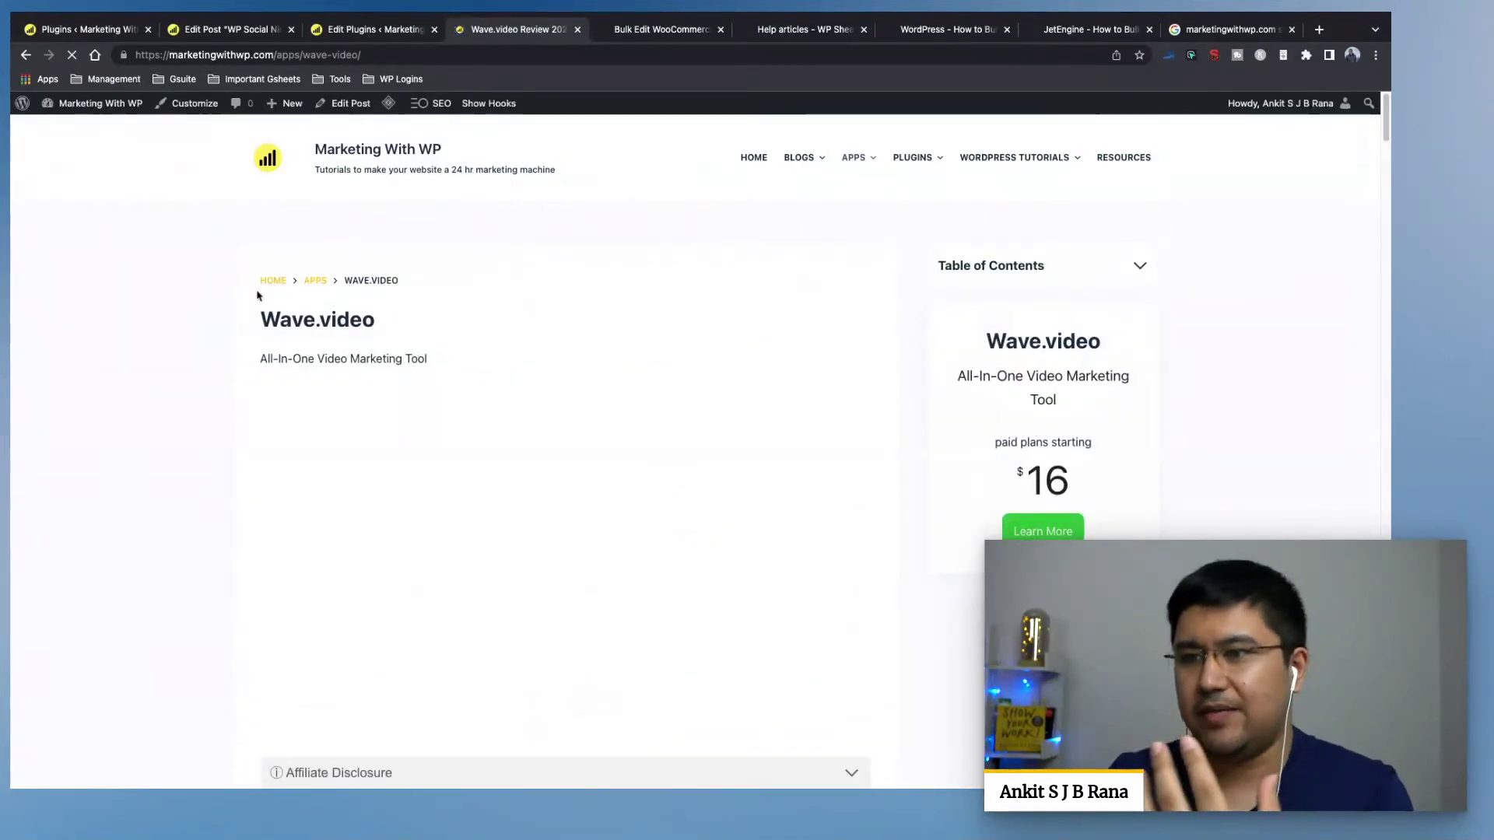
scroll(213, 324, down, 2)
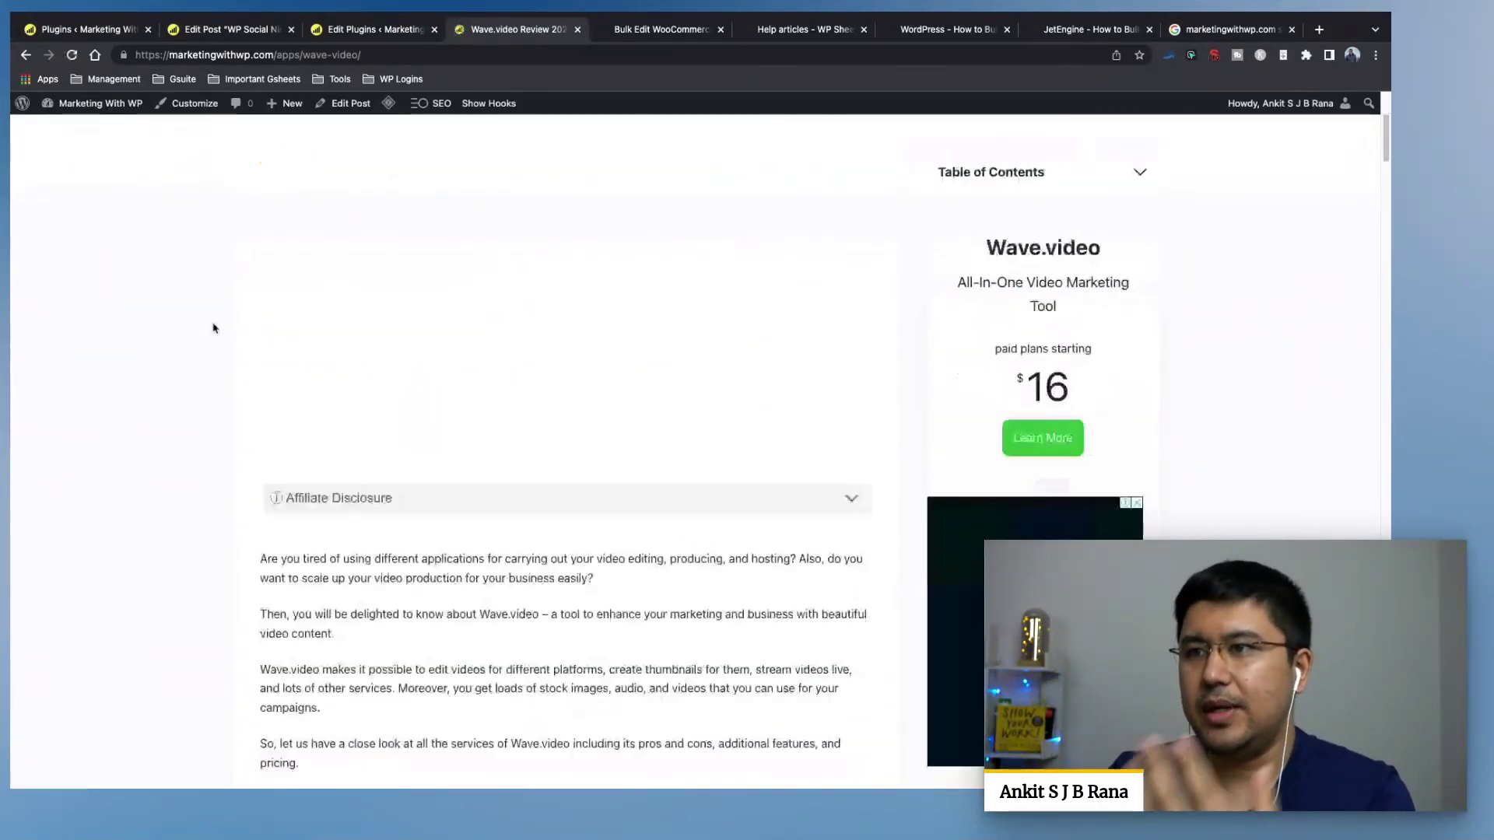
scroll(196, 317, down, 18)
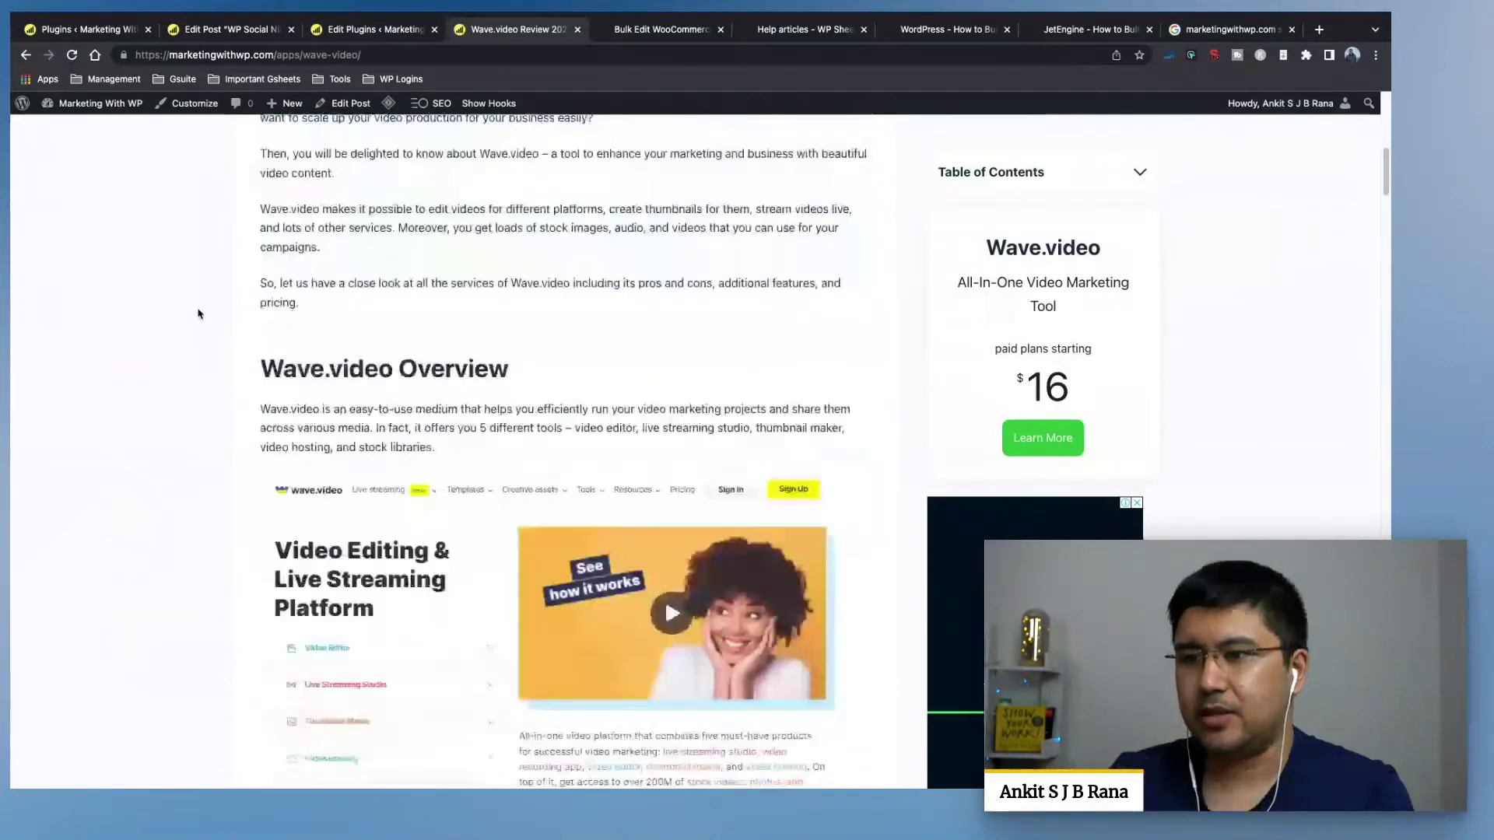
scroll(199, 313, down, 10)
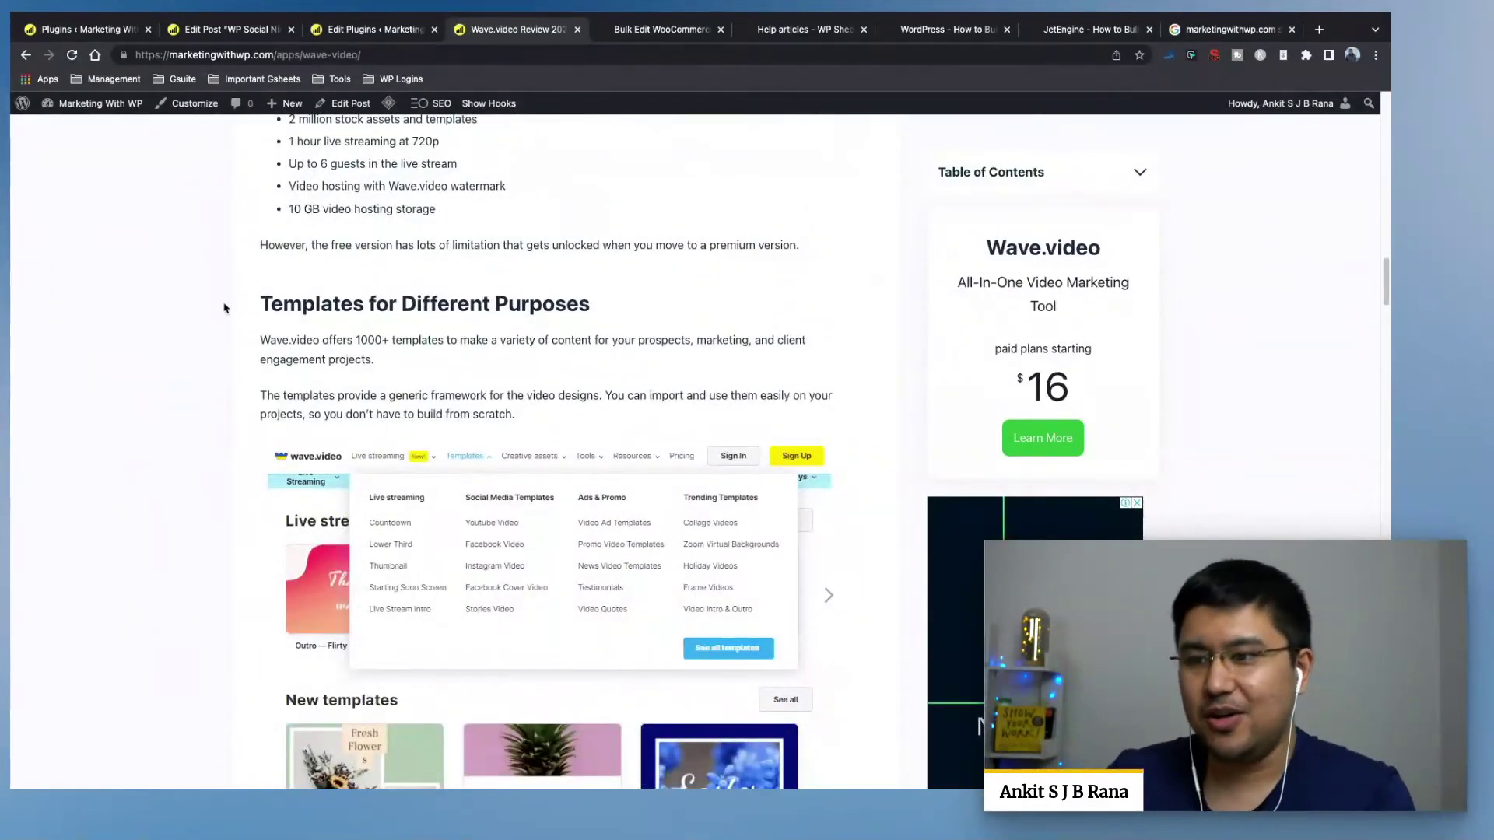
Read on through the Wave.video review's templates, stock media, Live Streaming and Video Hosting sections.
scroll(472, 421, down, 2)
scroll(232, 395, down, 15)
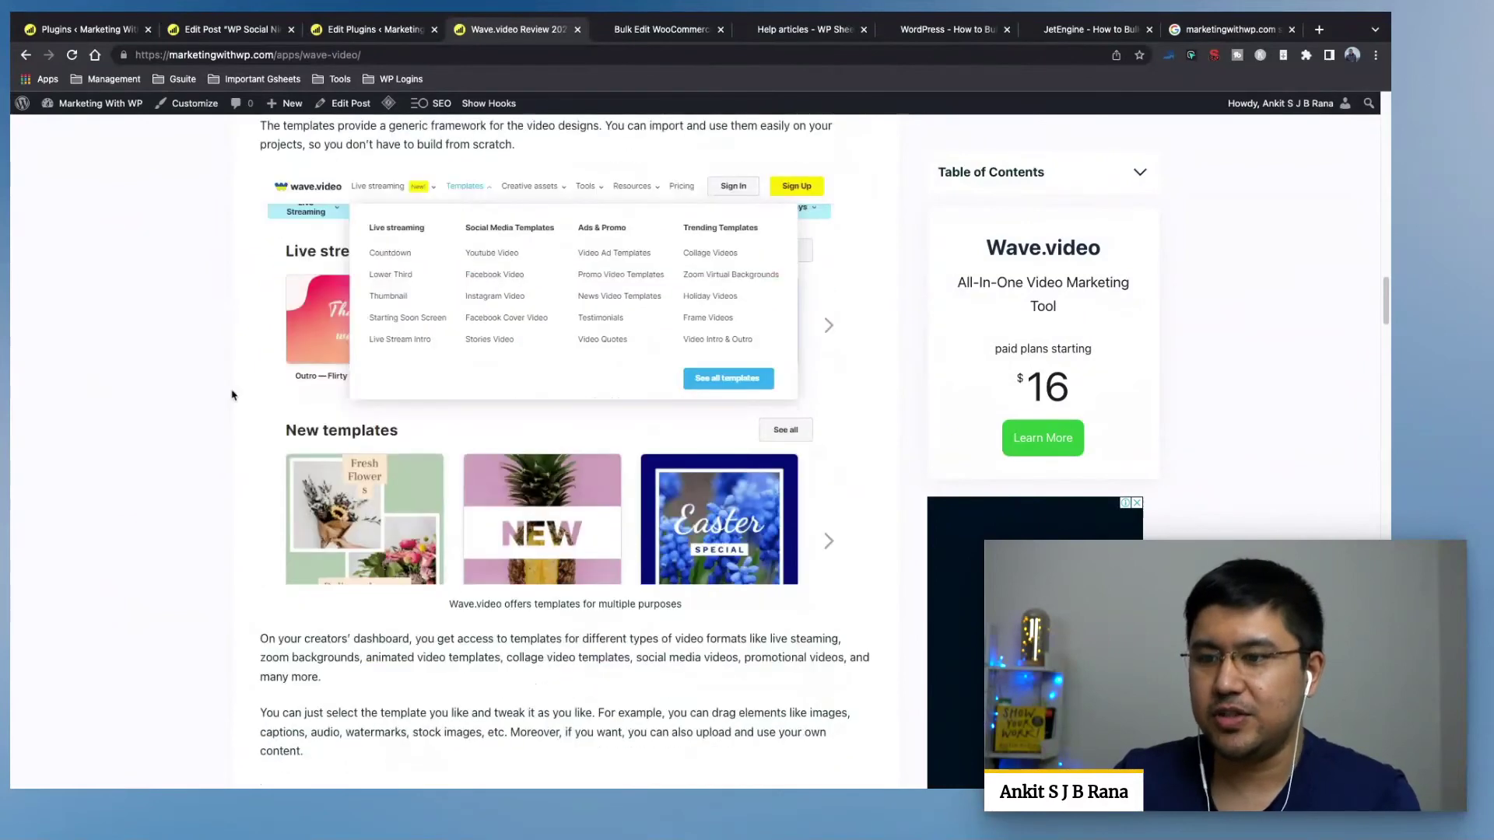
scroll(232, 395, down, 2)
drag(260, 343, 417, 389)
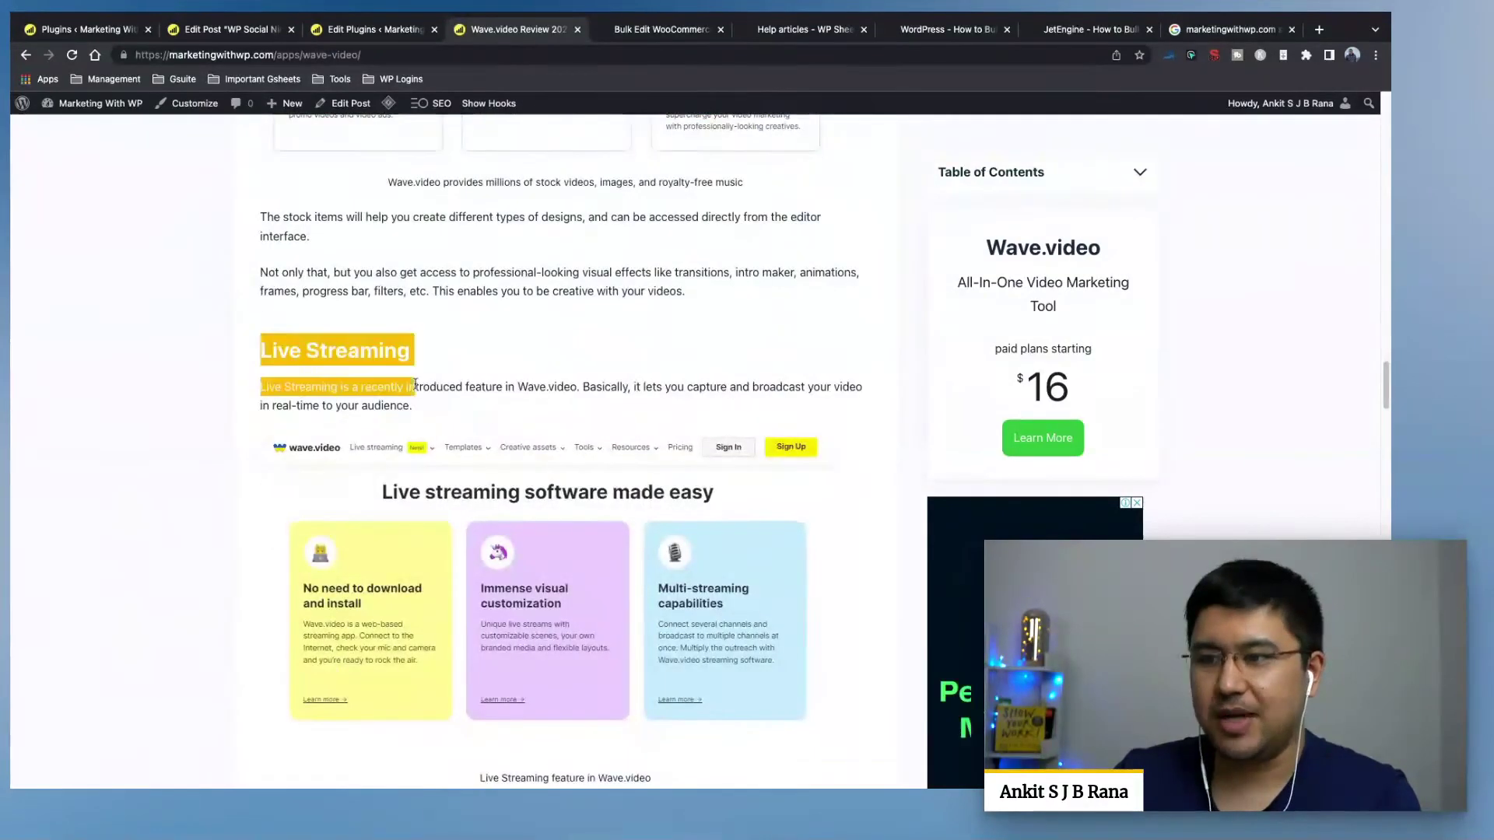
click(438, 400)
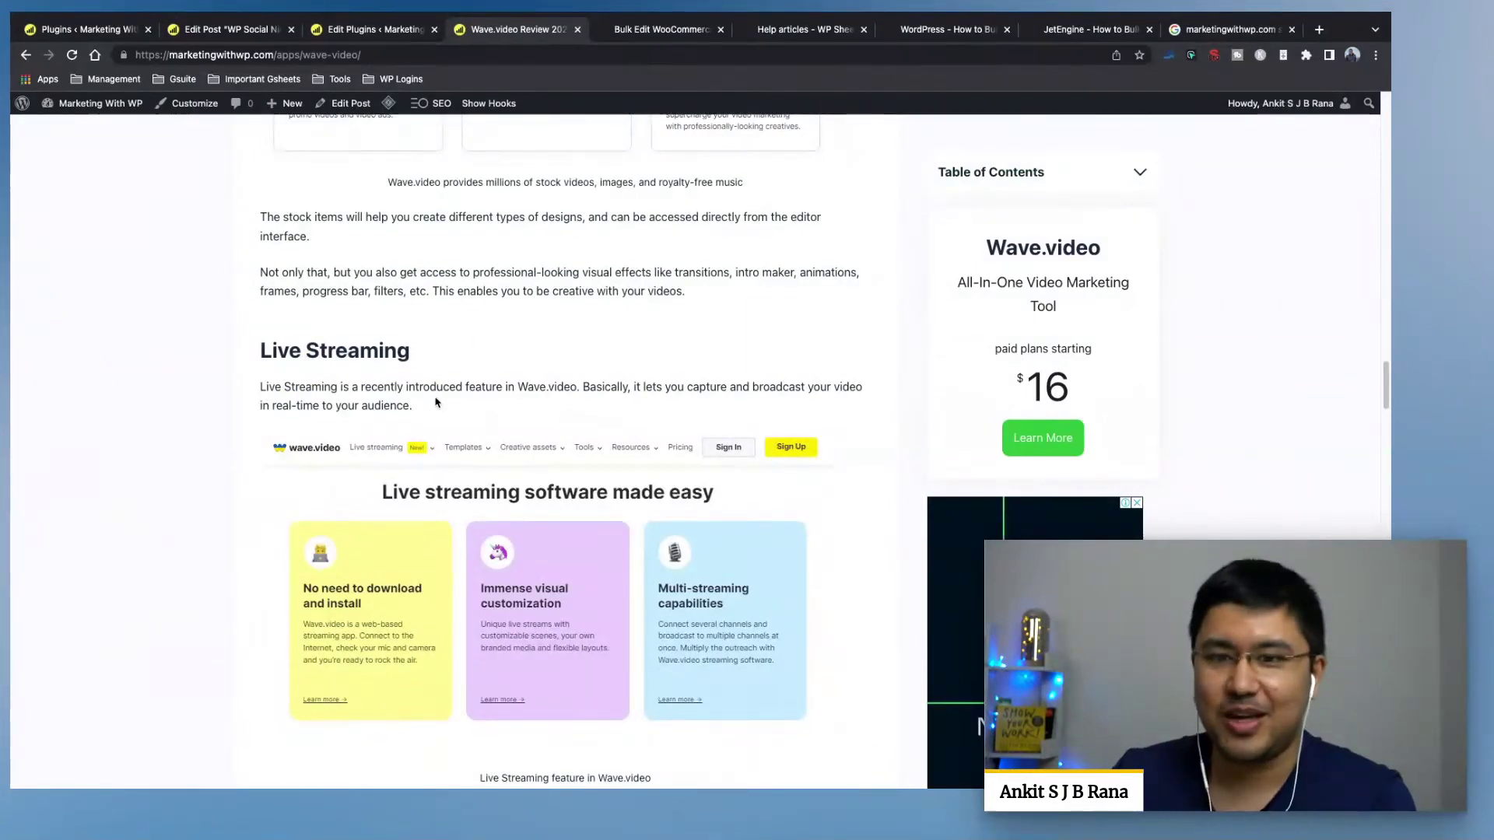
scroll(399, 402, down, 9)
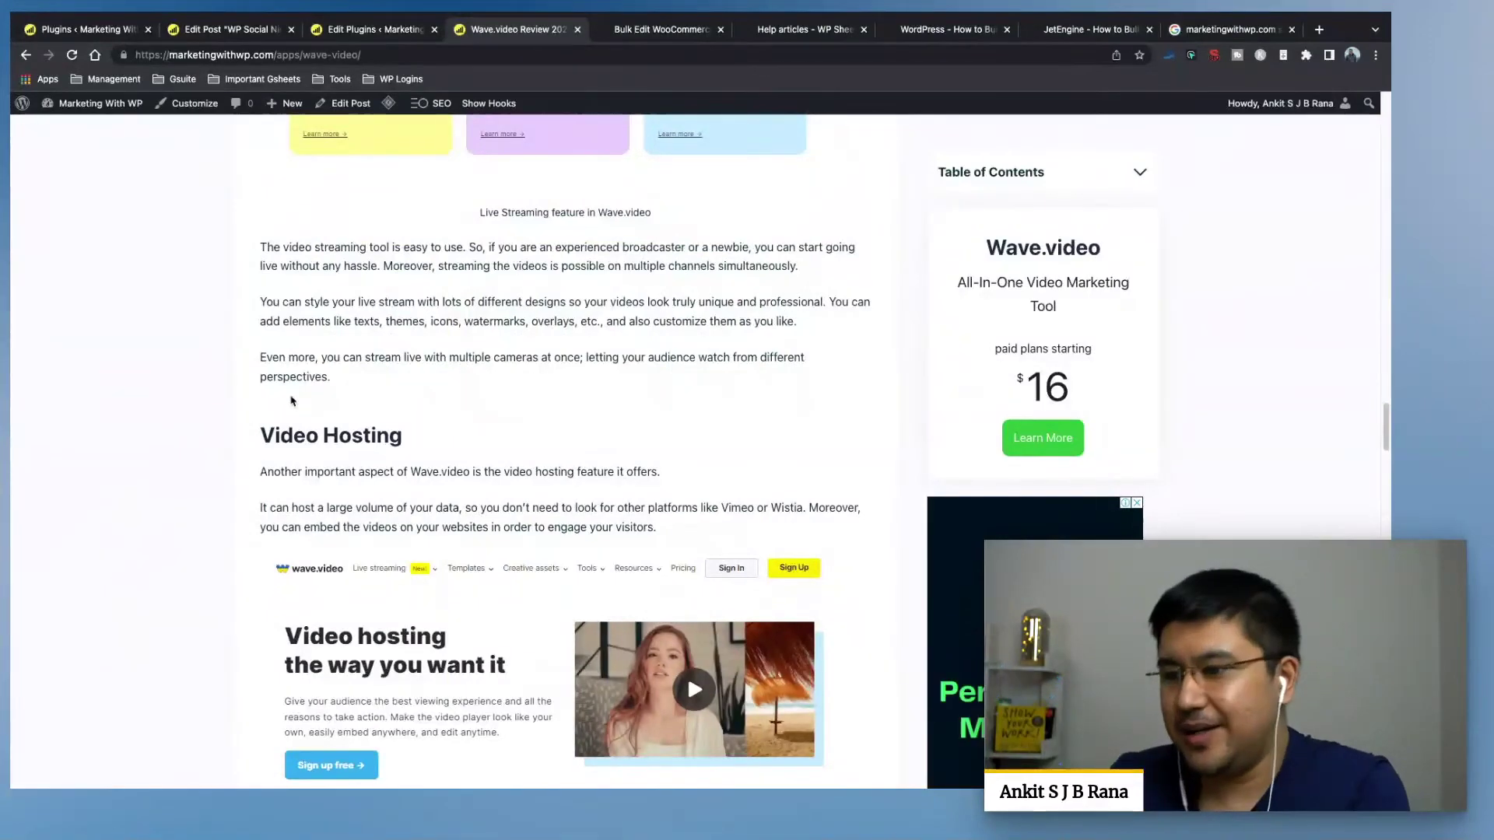
scroll(224, 410, down, 5)
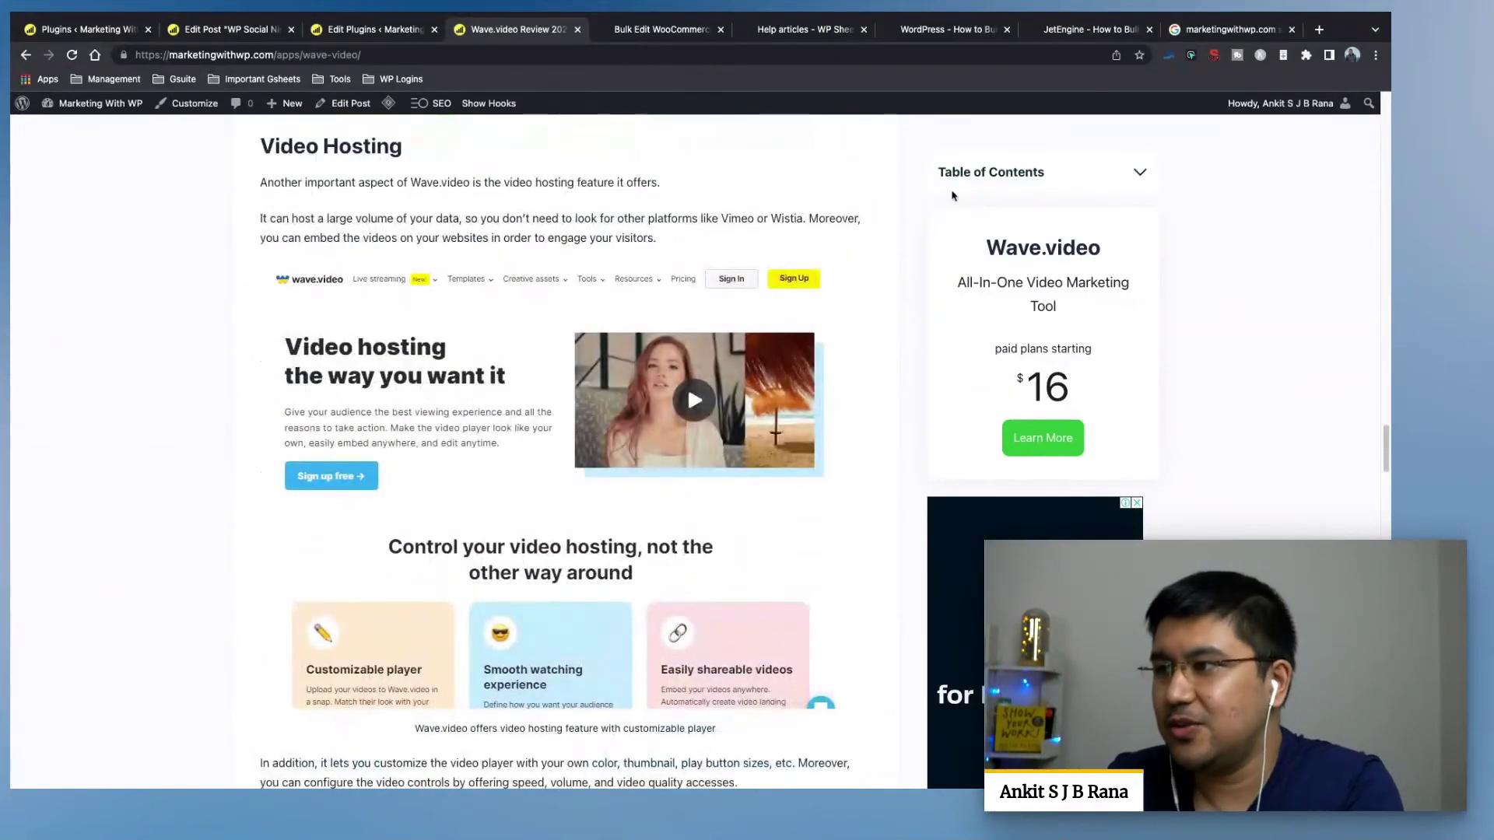
Expand and collapse the review's table of contents, look at the Wave.video Pricing section, and return to the page start.
click(1138, 174)
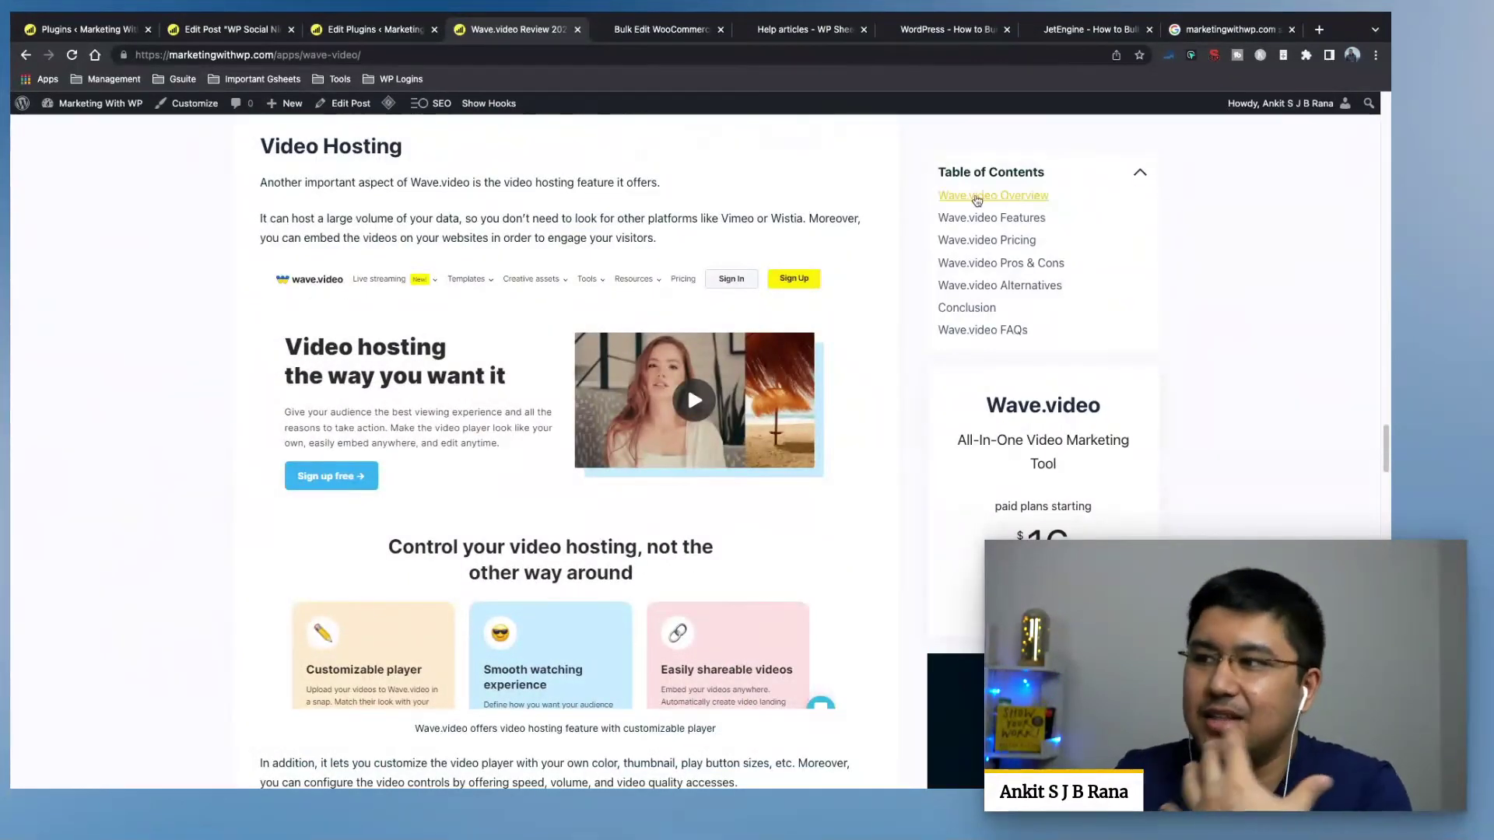
click(1063, 179)
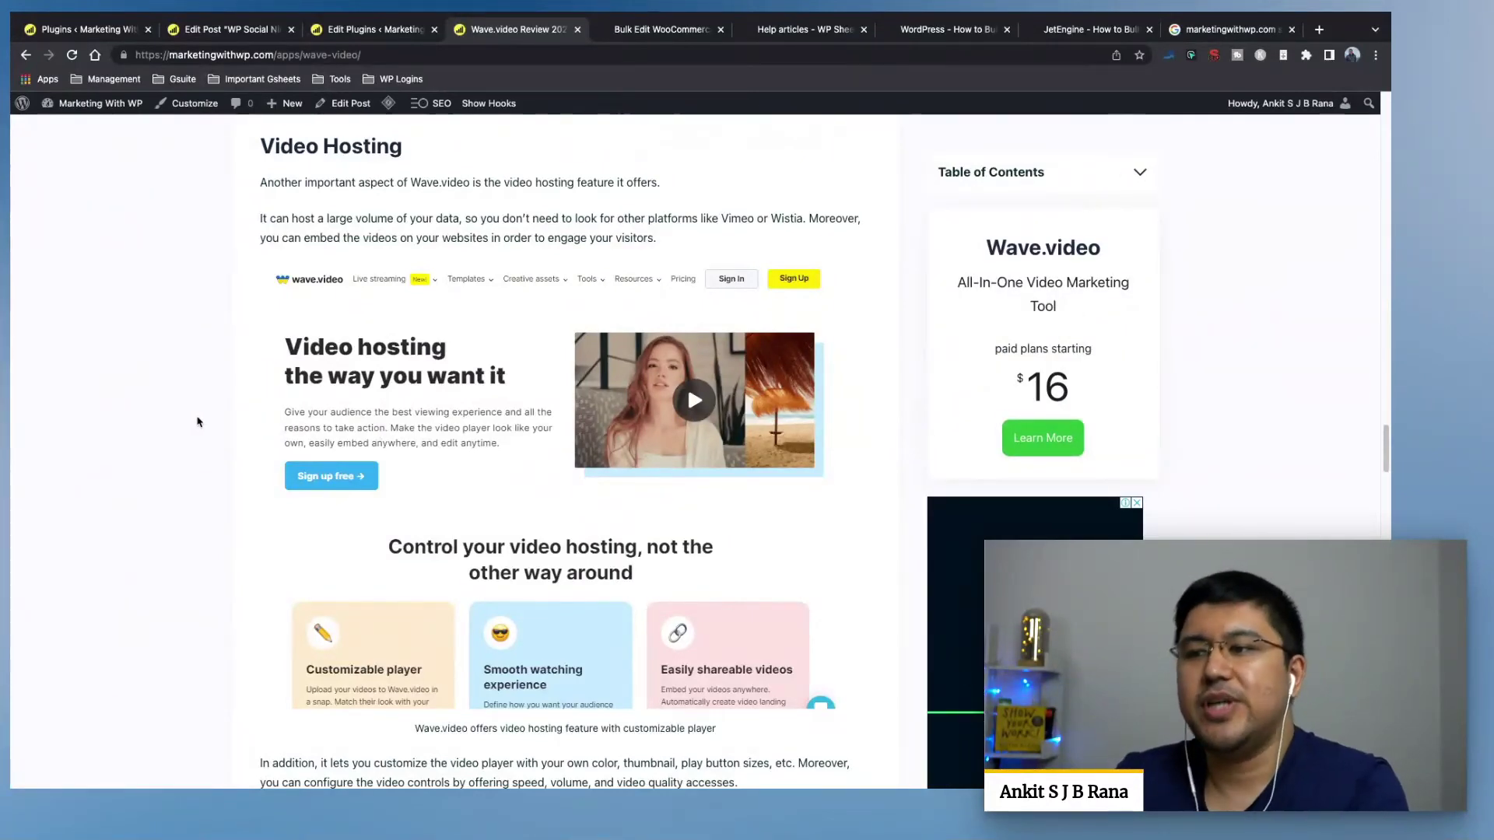
scroll(177, 420, down, 6)
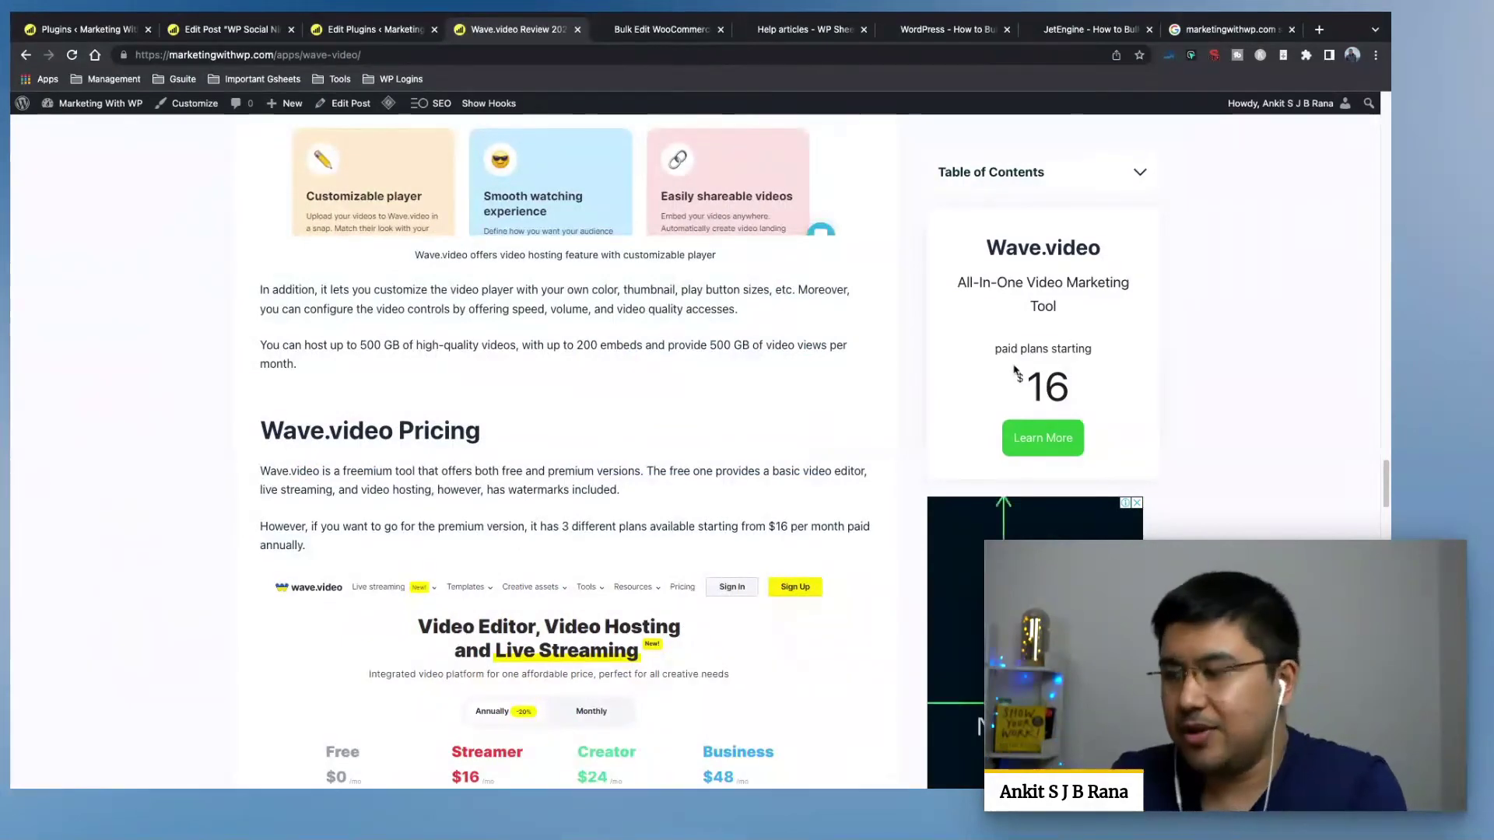
scroll(891, 387, up, 15)
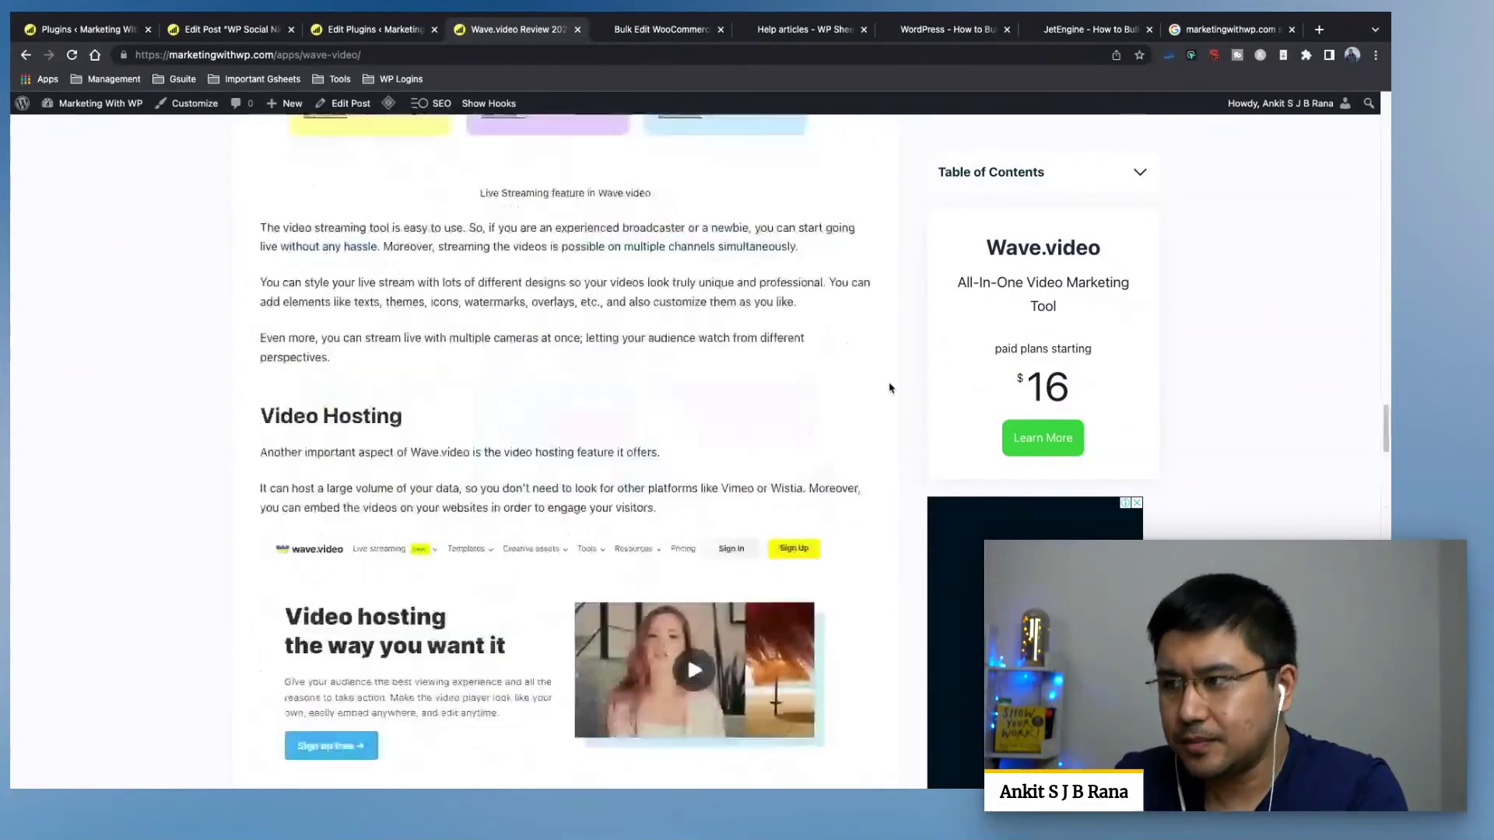
scroll(851, 395, up, 10)
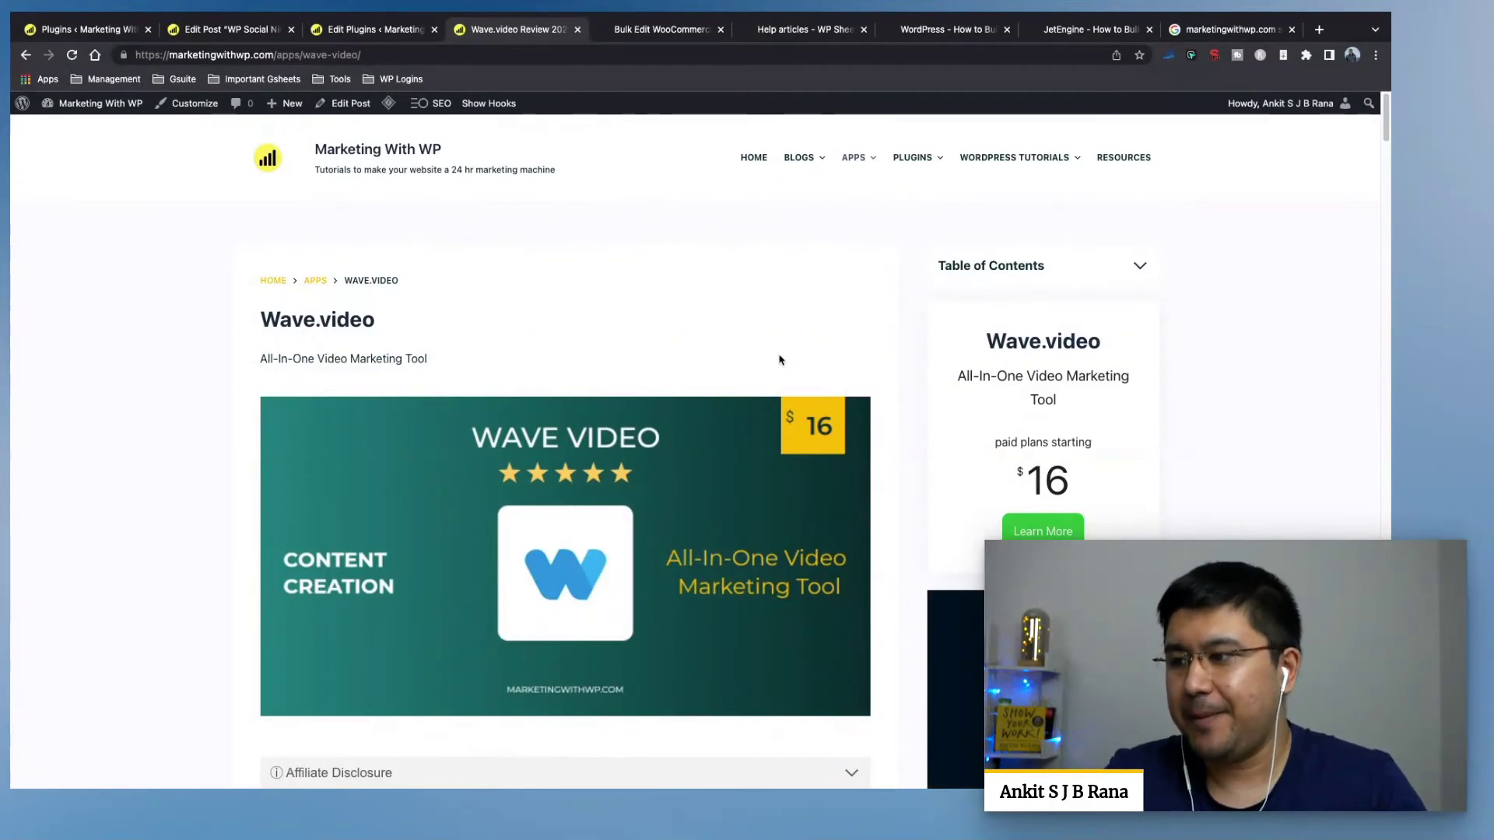
Look over the review's featured image, price box and introduction, and view the table of contents entries once more.
scroll(780, 359, down, 3)
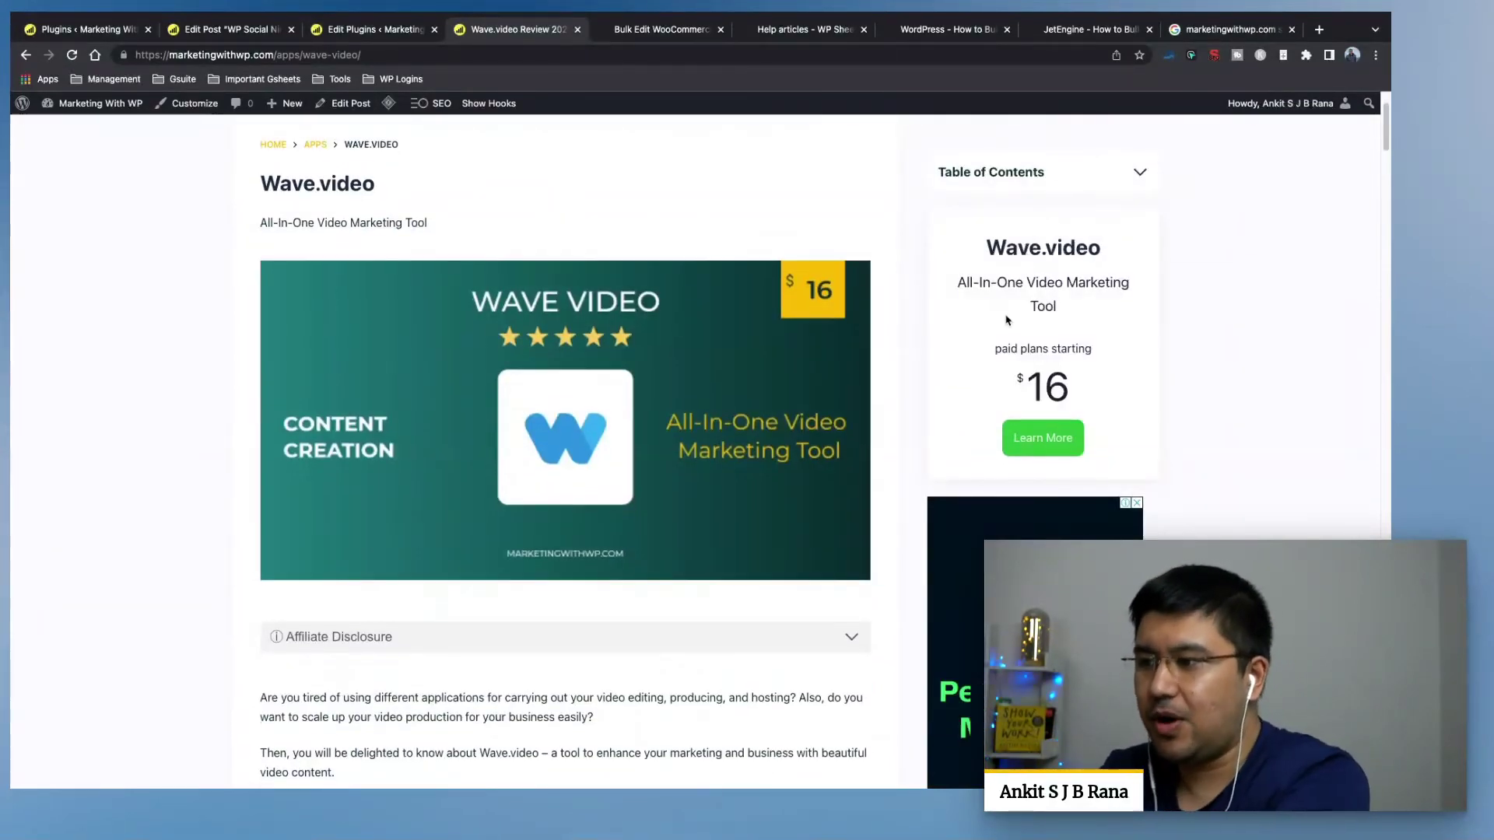
scroll(1005, 319, down, 6)
scroll(973, 373, down, 4)
scroll(881, 494, up, 13)
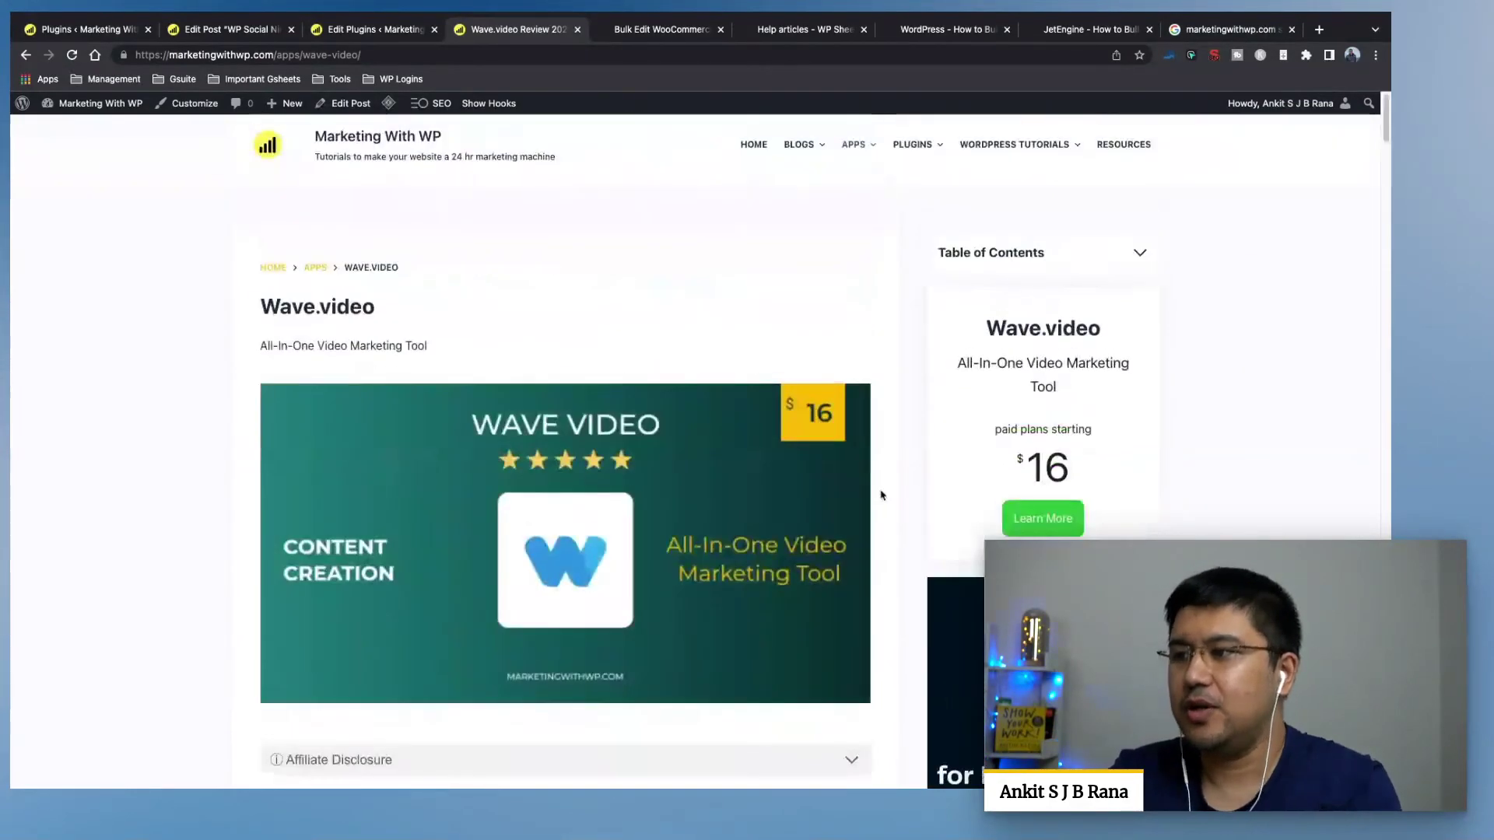
click(1138, 265)
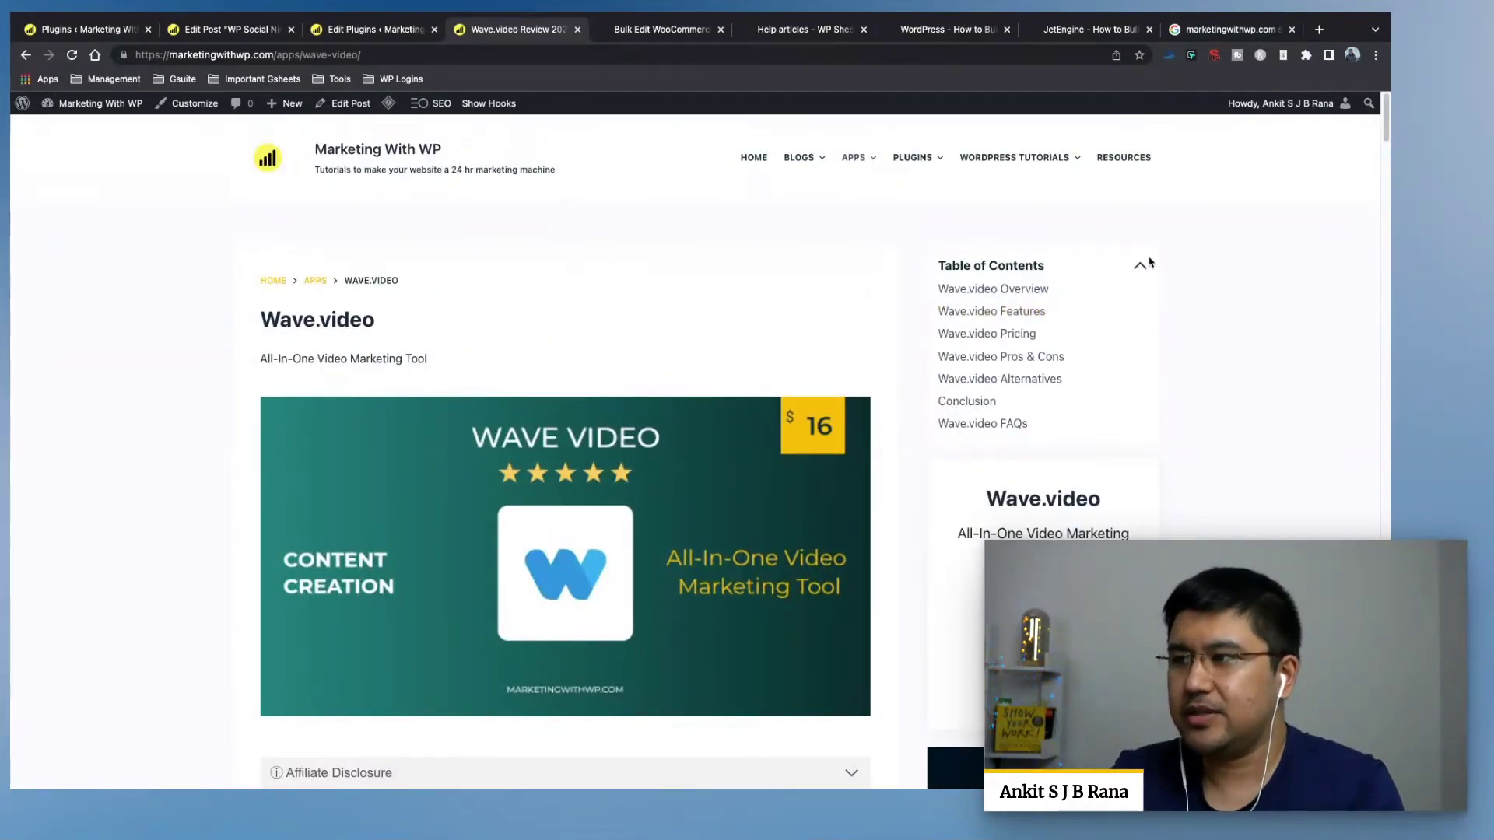
click(1143, 264)
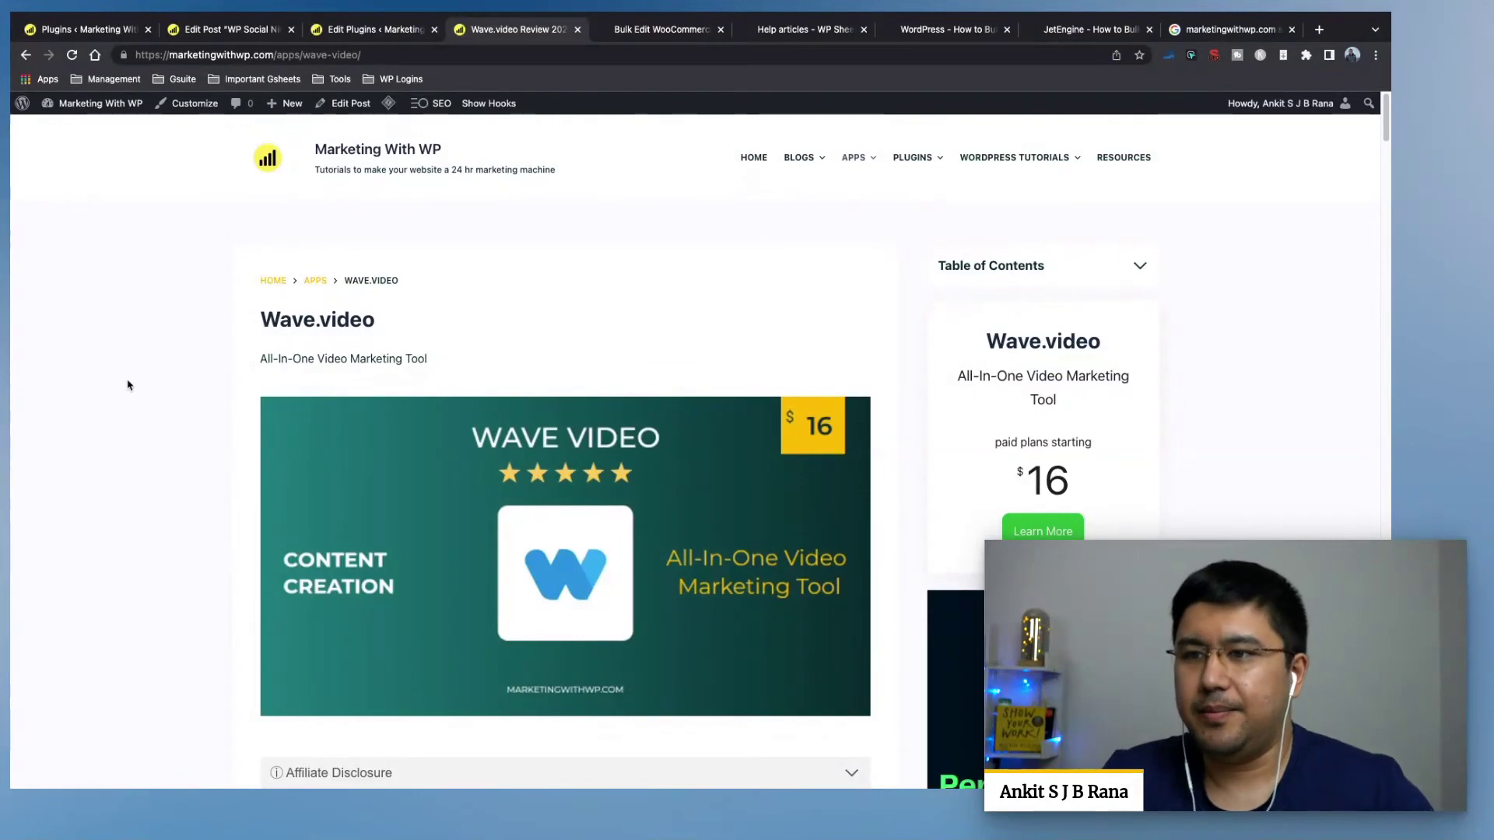
Switch to the WP Sheet Editor website tab and look back over its individual spreadsheet plugins and feature introduction.
click(627, 33)
scroll(182, 311, up, 3)
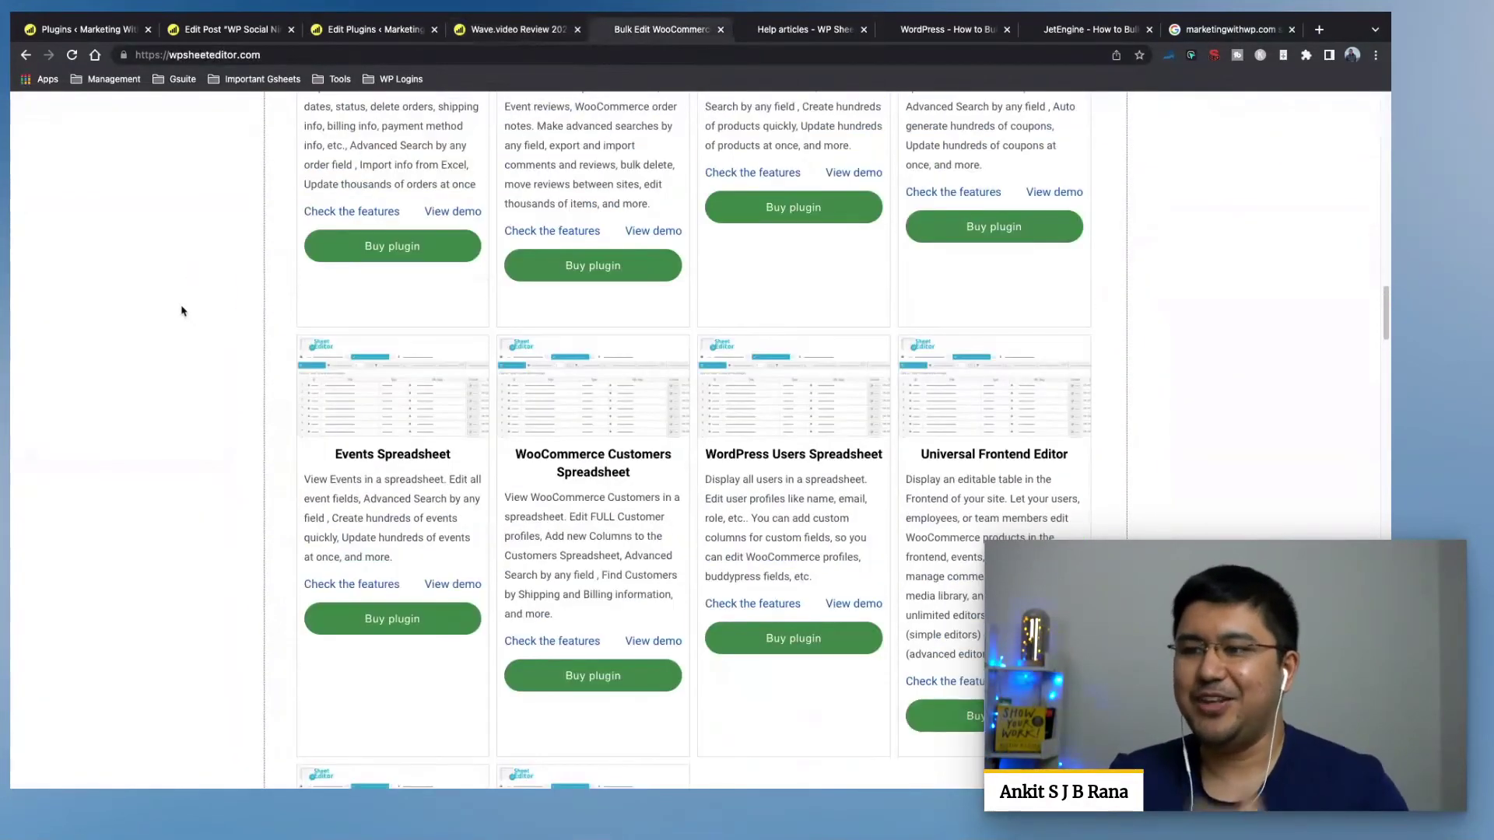
scroll(181, 311, up, 10)
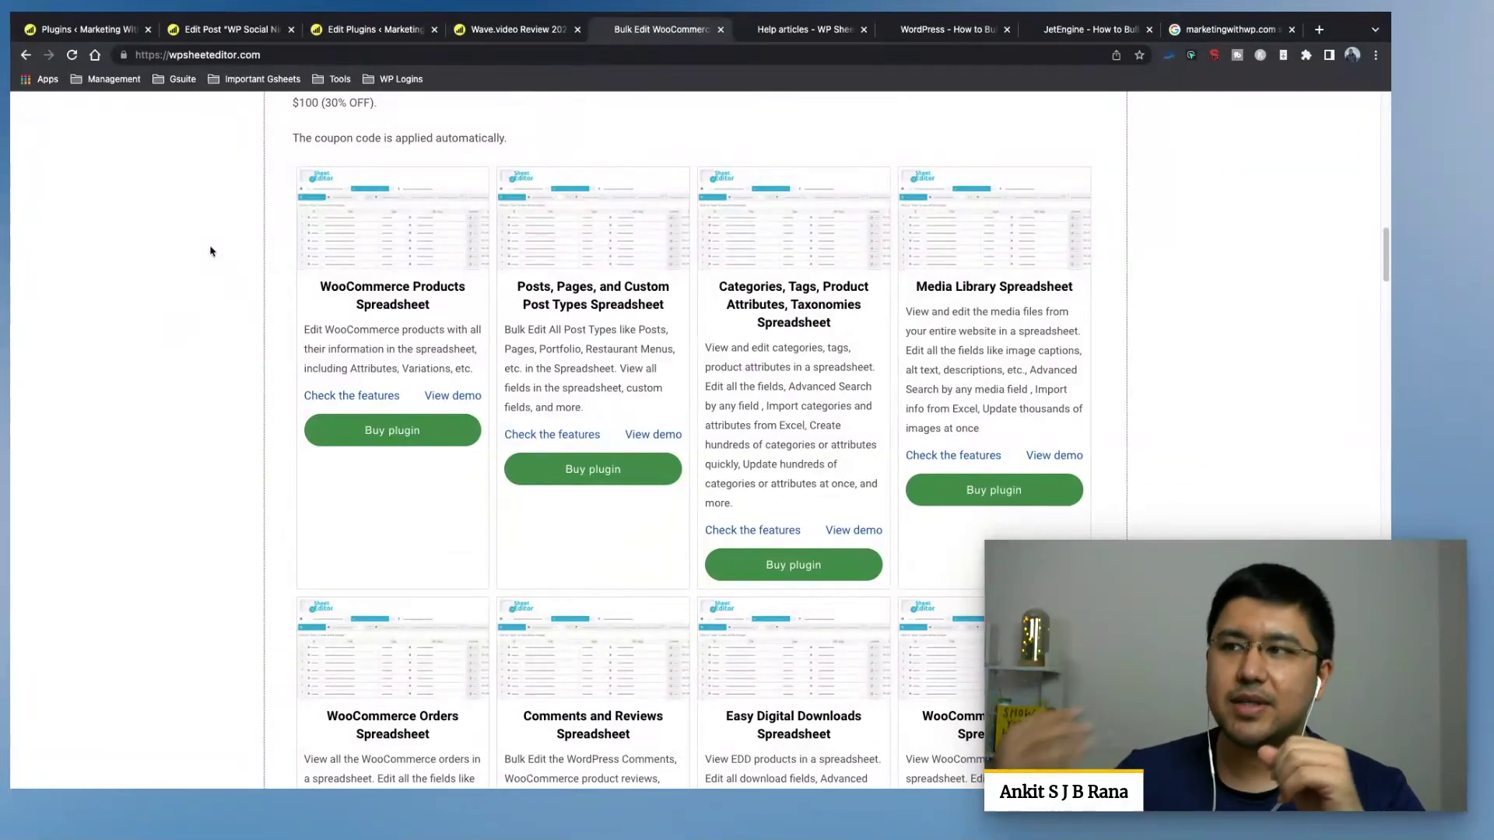
scroll(205, 350, up, 5)
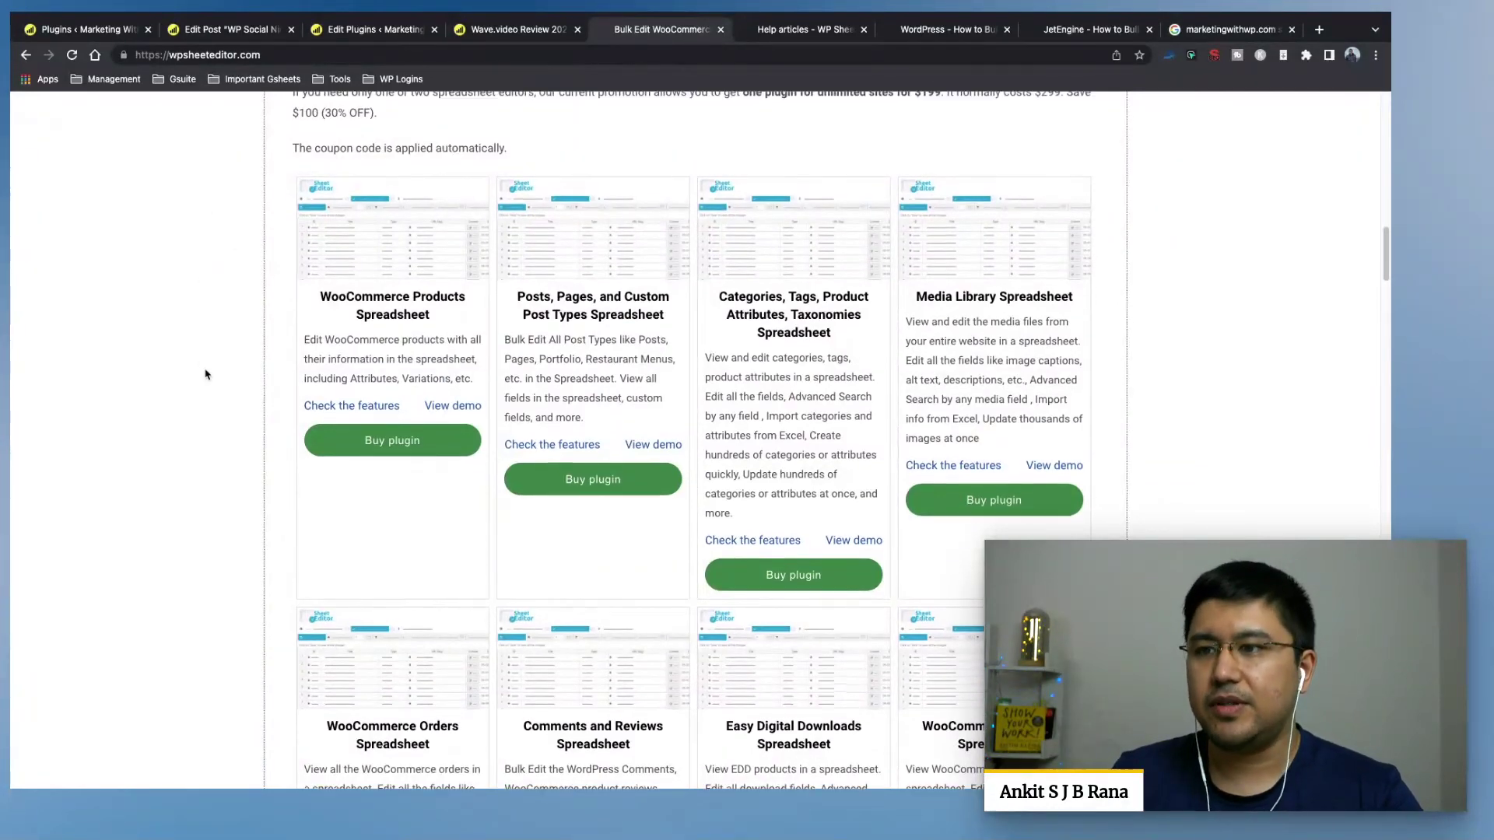
scroll(206, 374, up, 10)
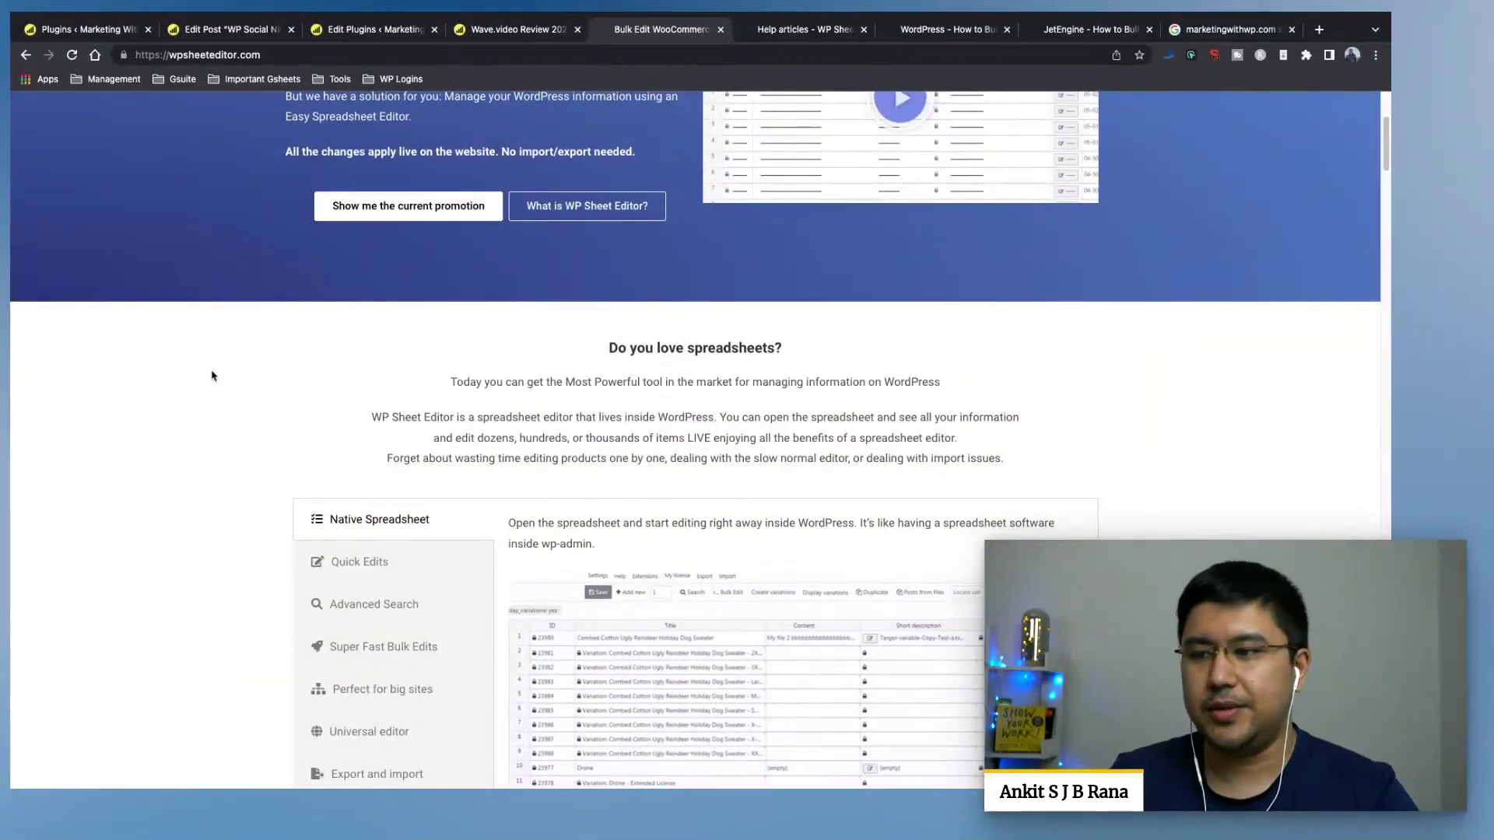
scroll(211, 376, down, 3)
scroll(214, 374, up, 5)
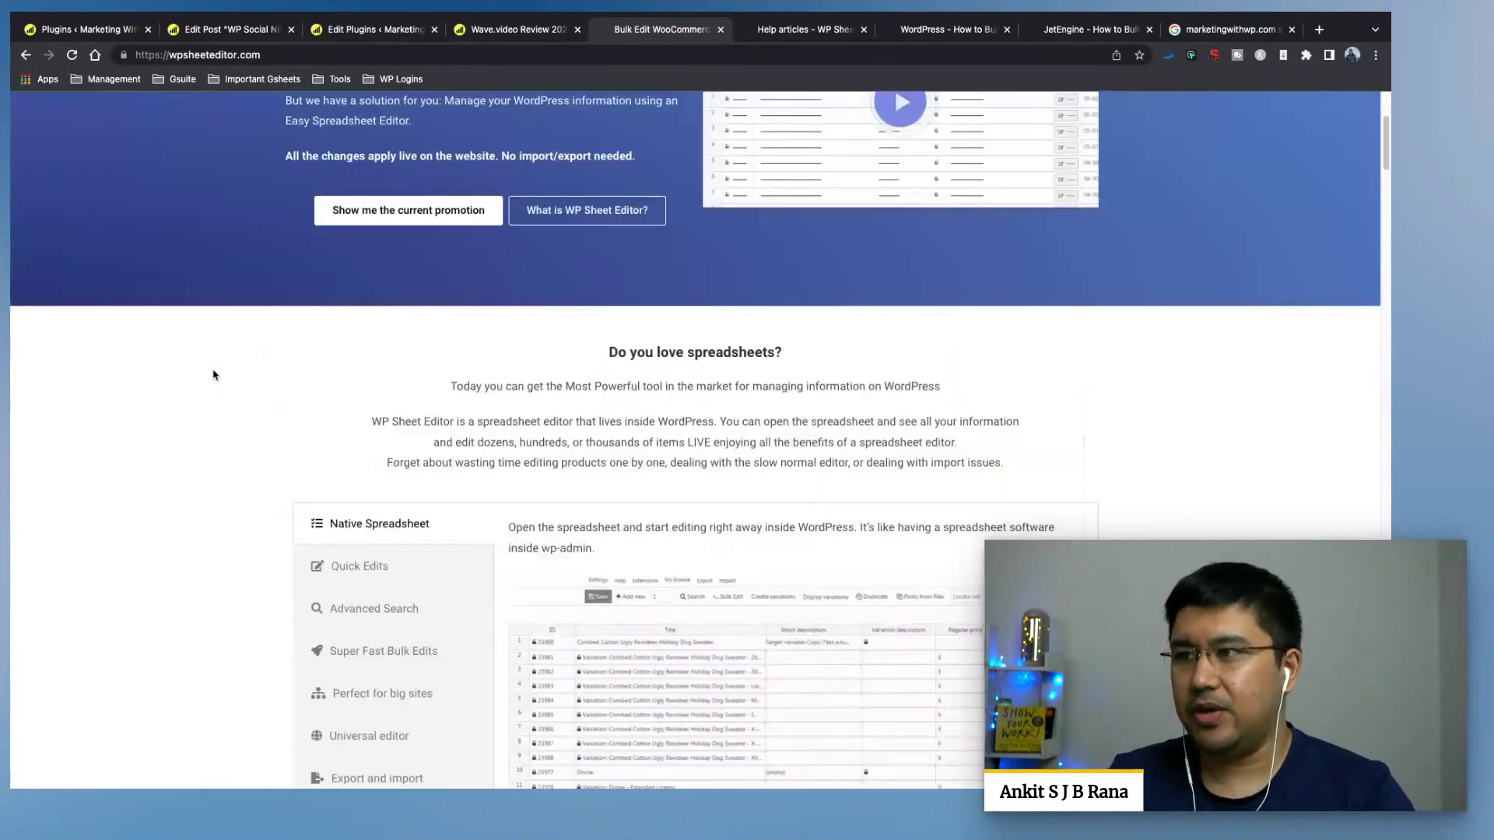
Switch to the WP Sheet Editor Help articles page and look through its guides and tutorials.
key(ctrl+Tab)
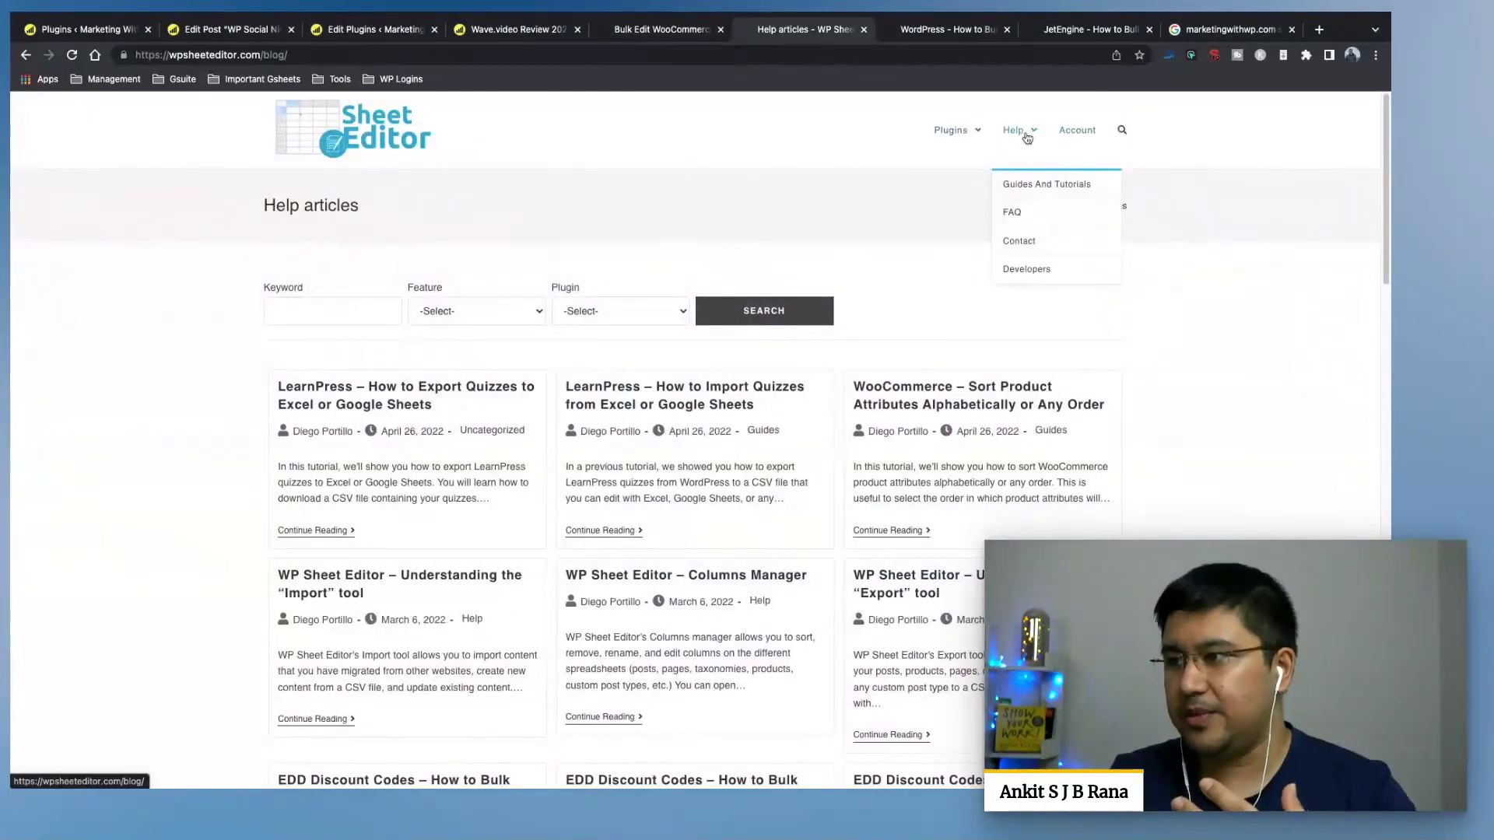
scroll(203, 311, down, 5)
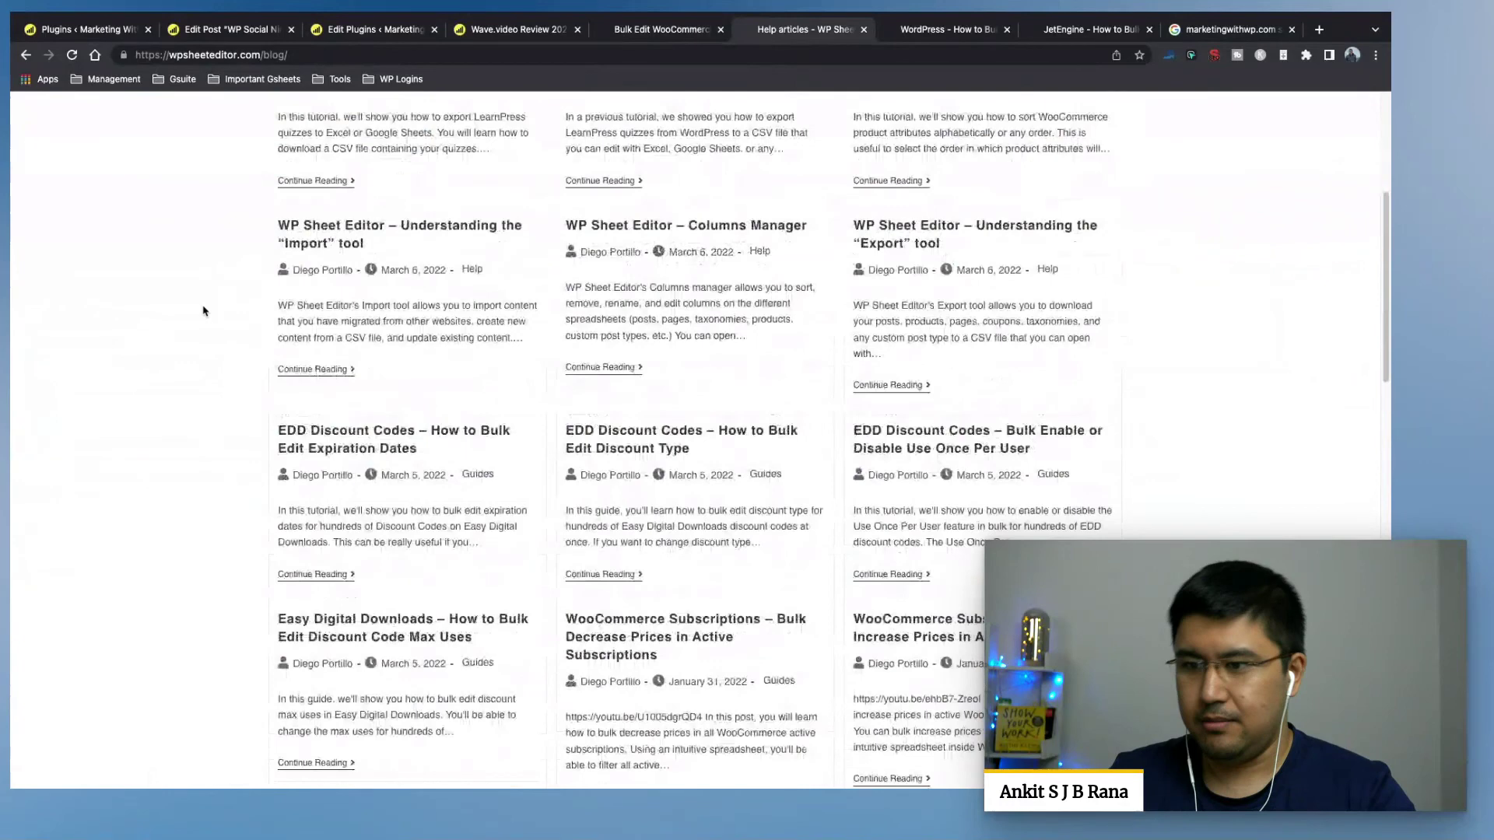
scroll(201, 311, up, 1)
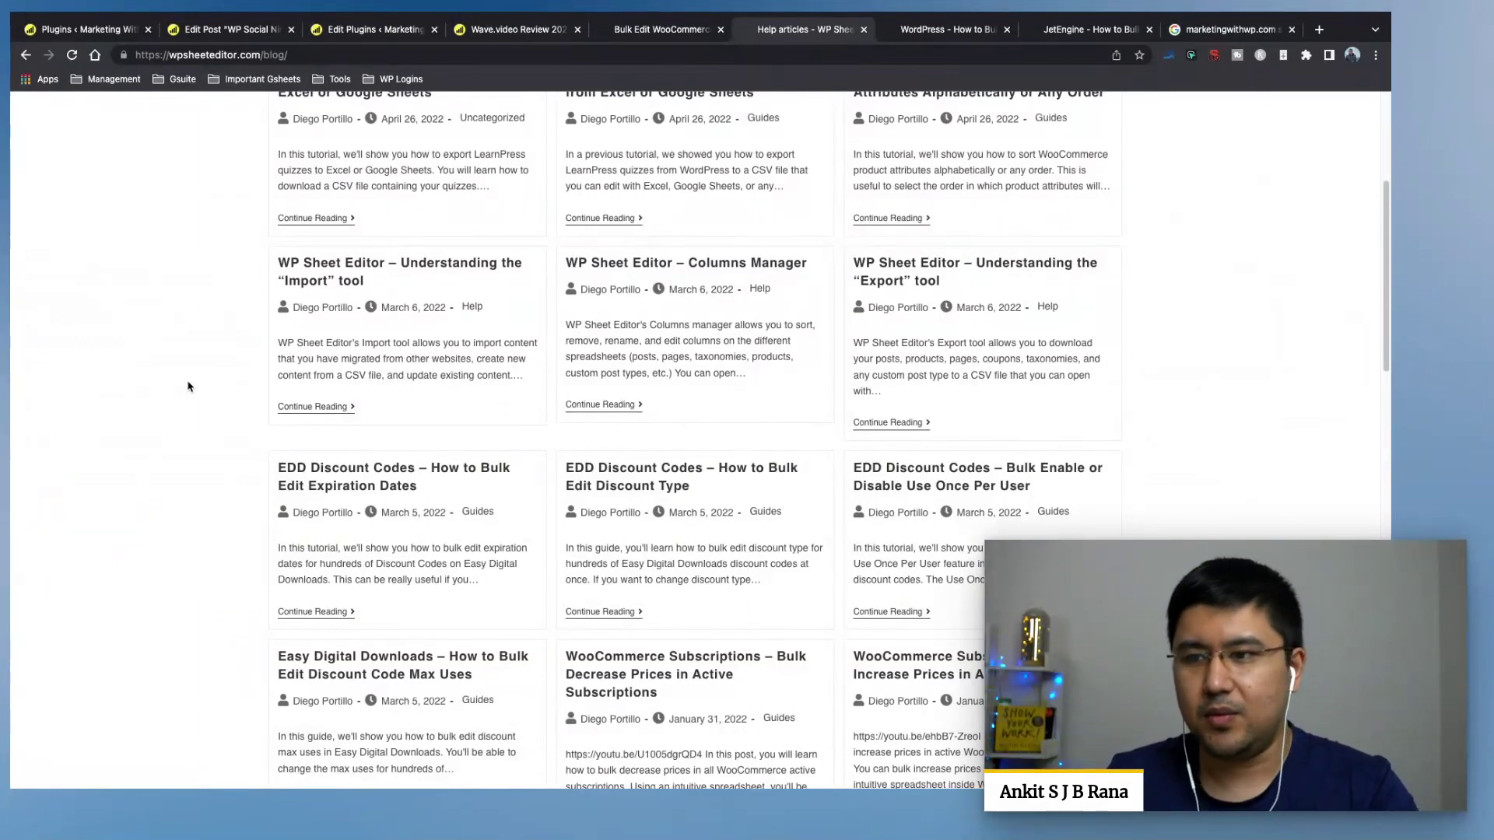
scroll(188, 387, up, 5)
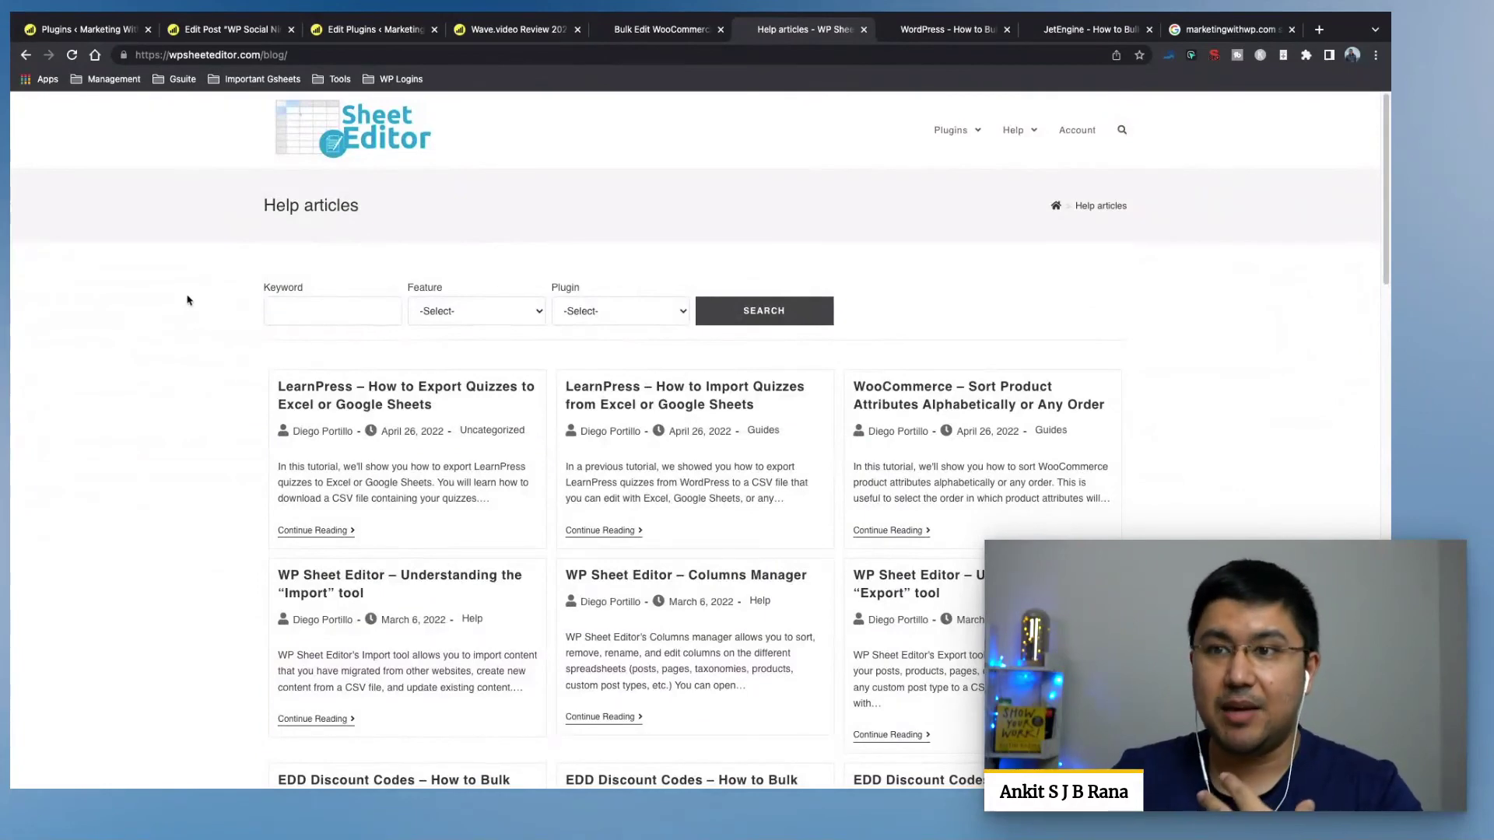
Switch to the WordPress dashboard and examine the usage stats in the WP Sheet Editor Usage widget.
click(86, 28)
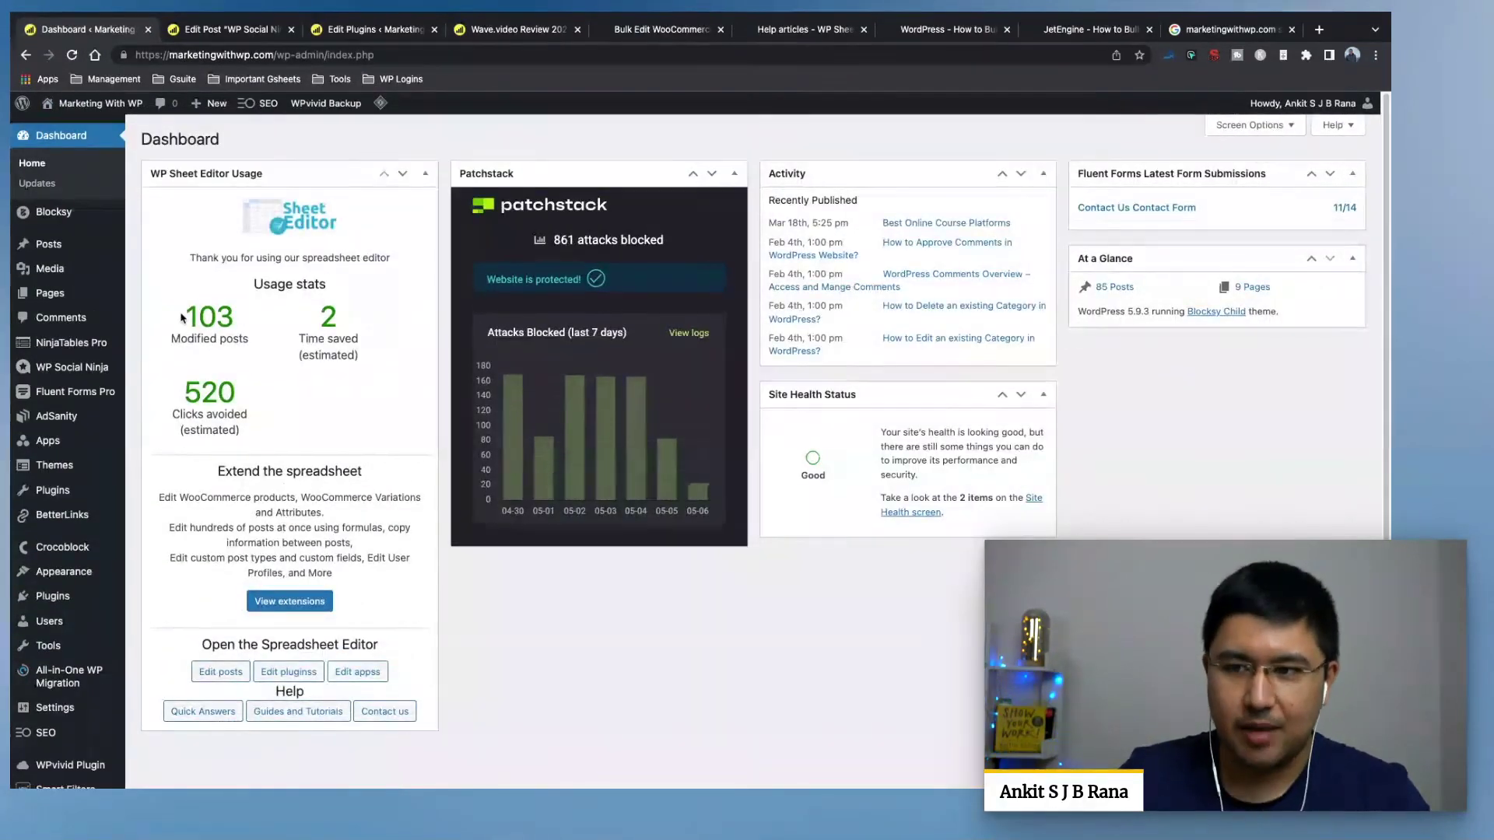
drag(181, 317, 253, 428)
click(283, 433)
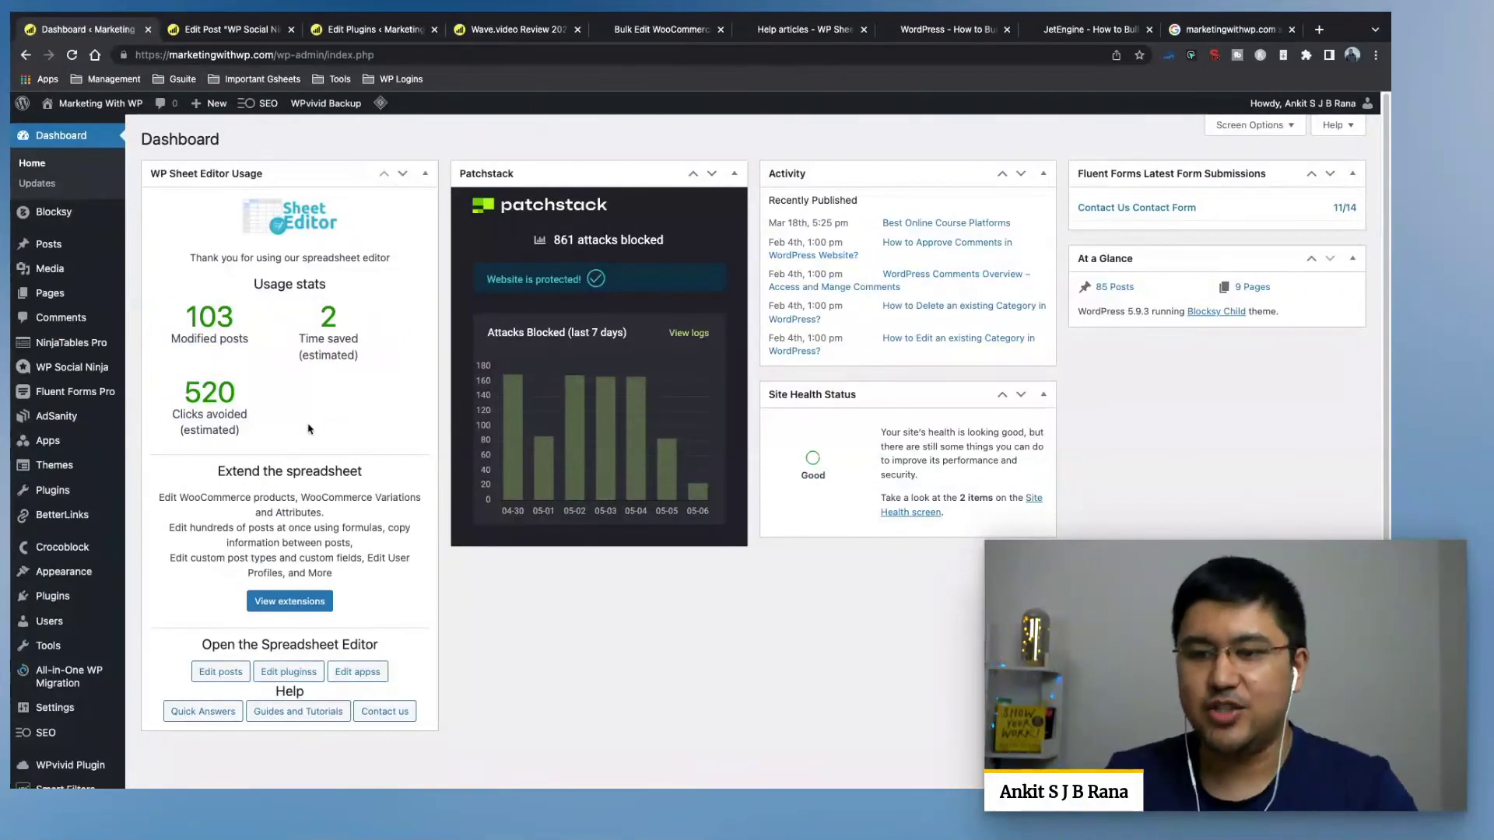
Go back to the WP Sheet Editor website and check the All Access Plan's promotional price.
click(661, 29)
scroll(217, 363, down, 10)
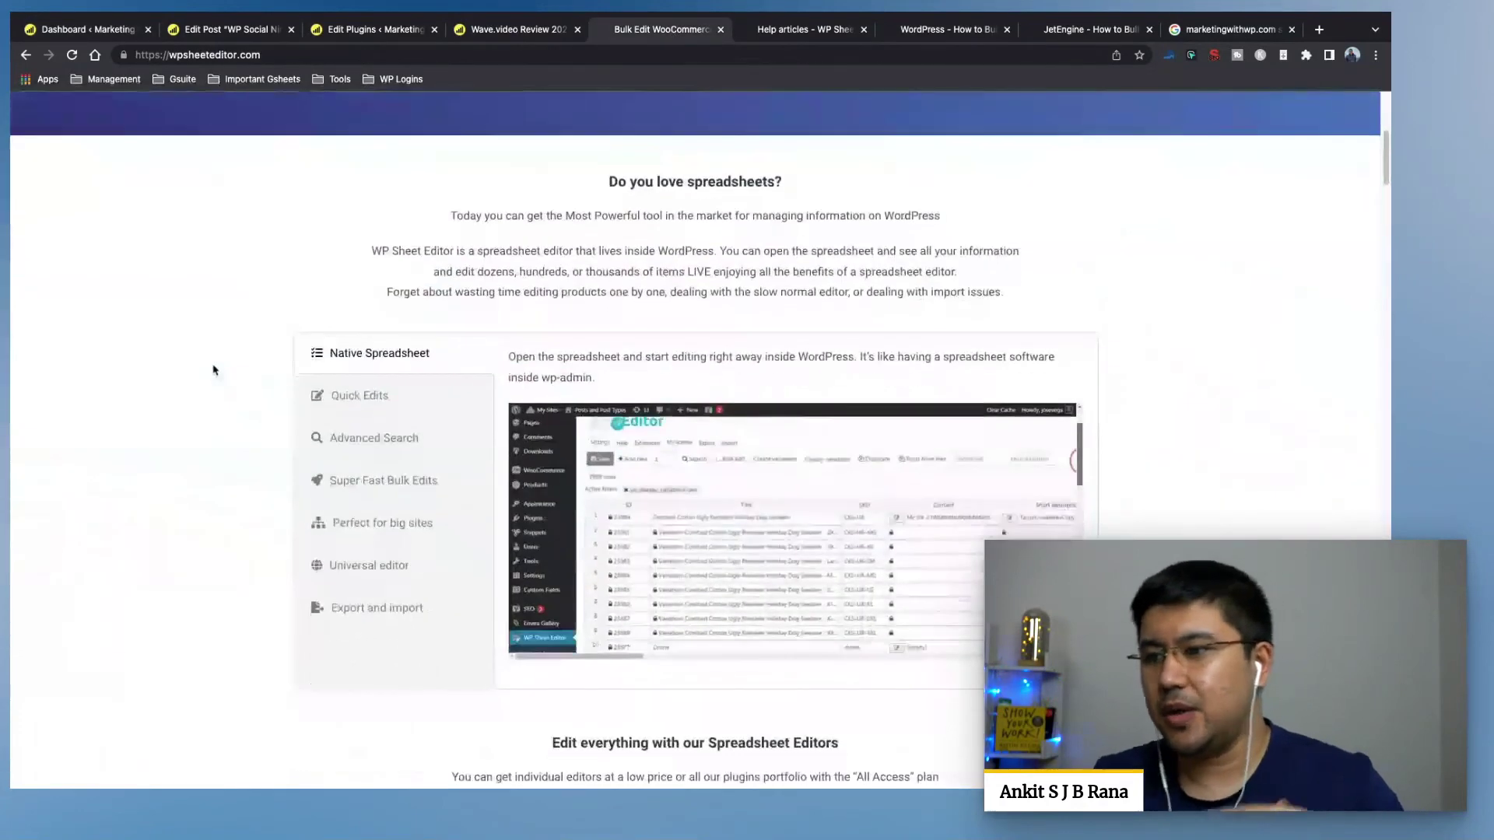
scroll(214, 370, down, 3)
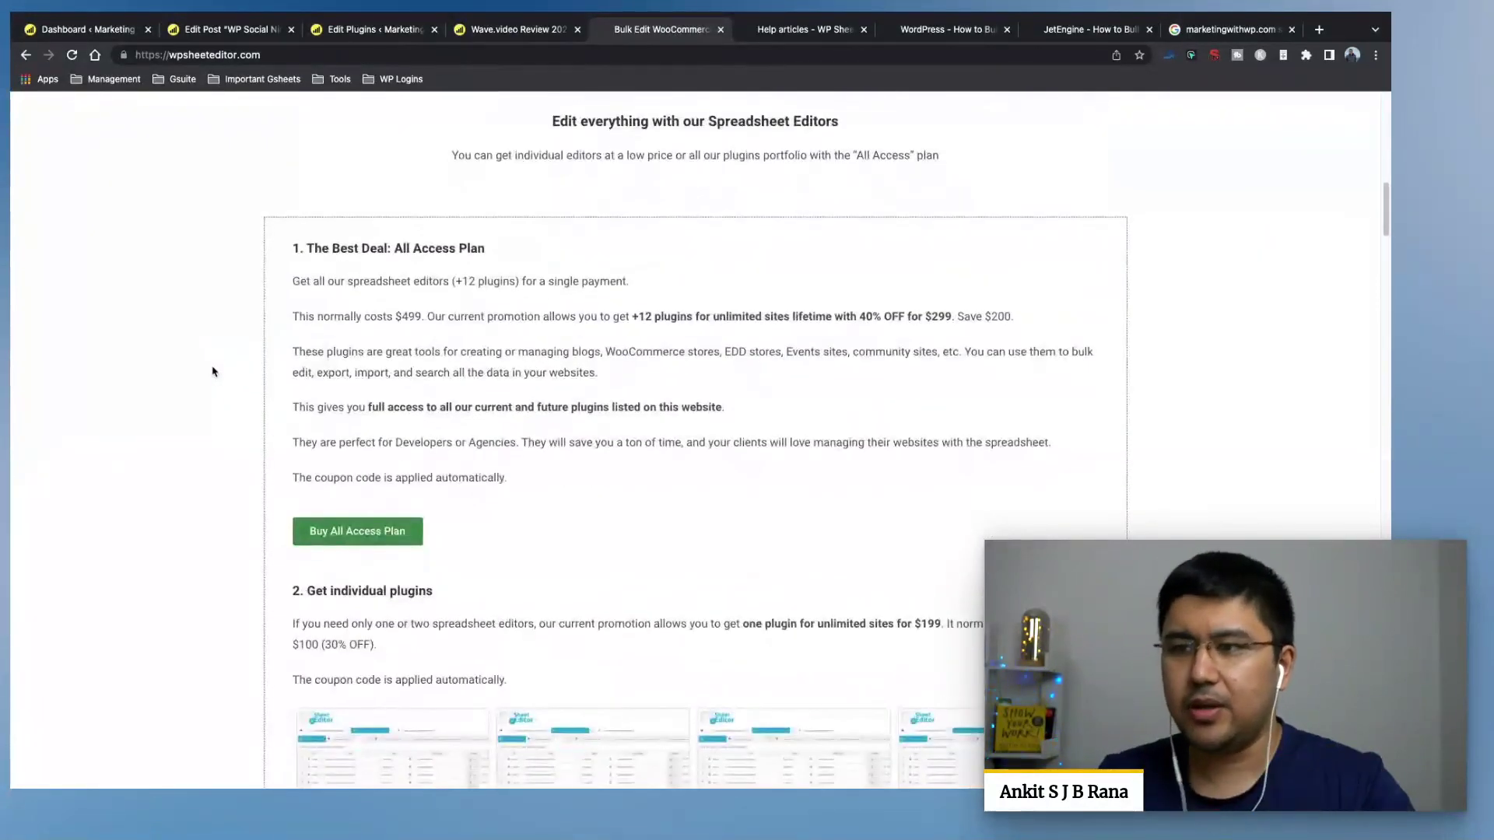
double_click(941, 315)
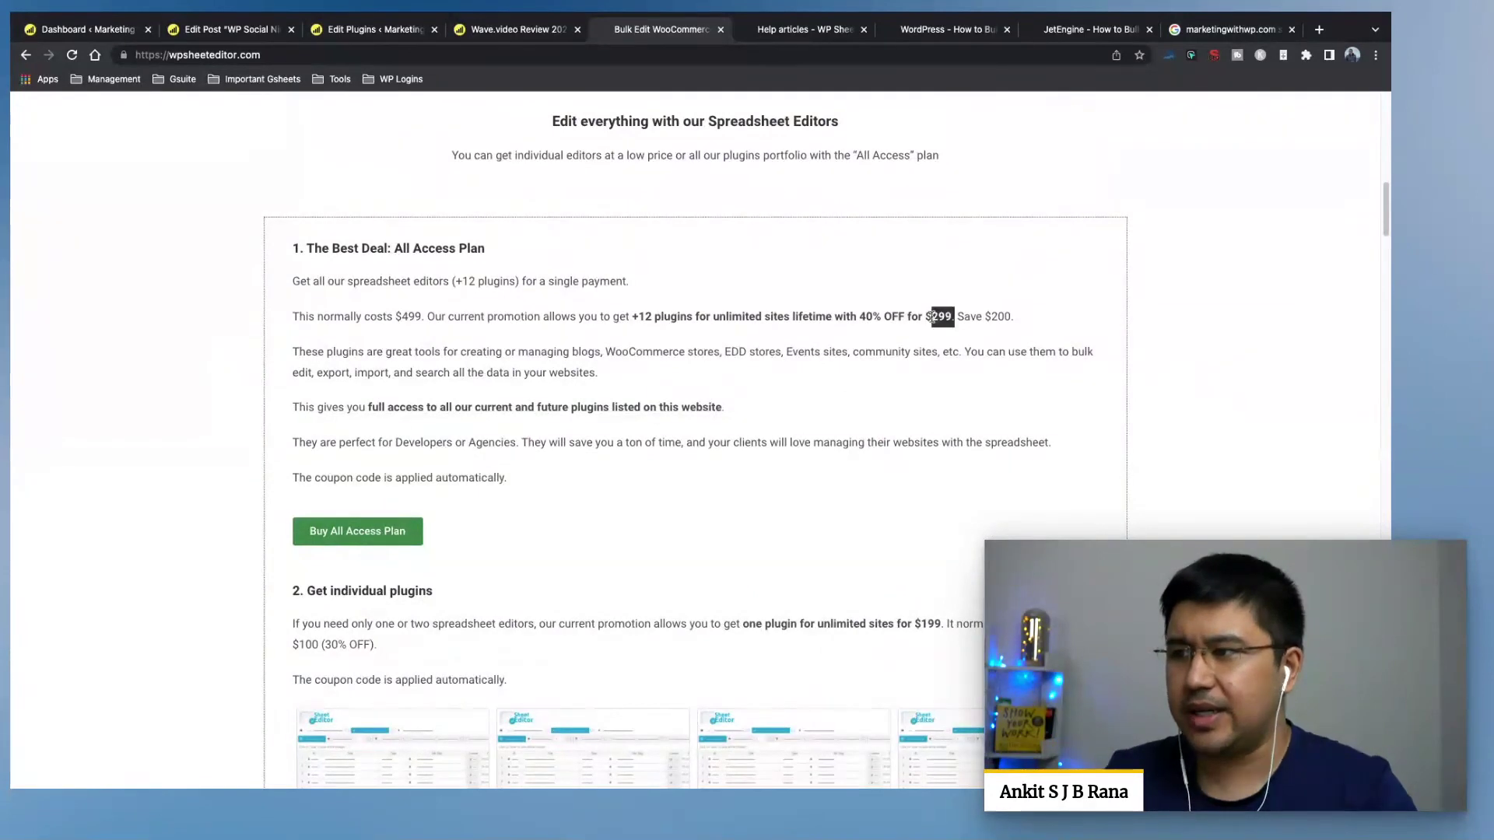
click(925, 312)
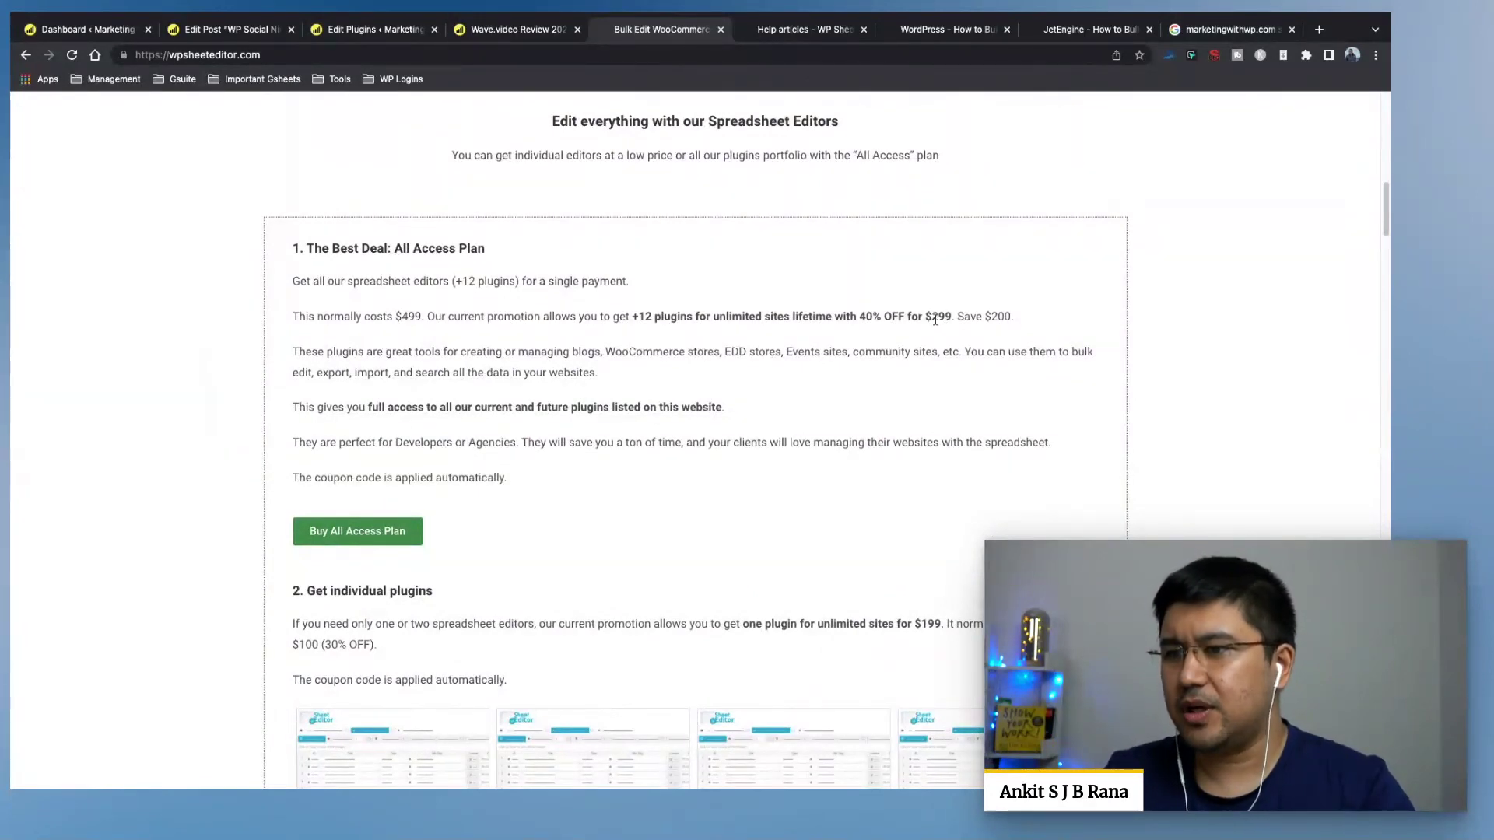
Read what the All Access Plan covers and the offer for individual plugins below it.
scroll(214, 350, down, 3)
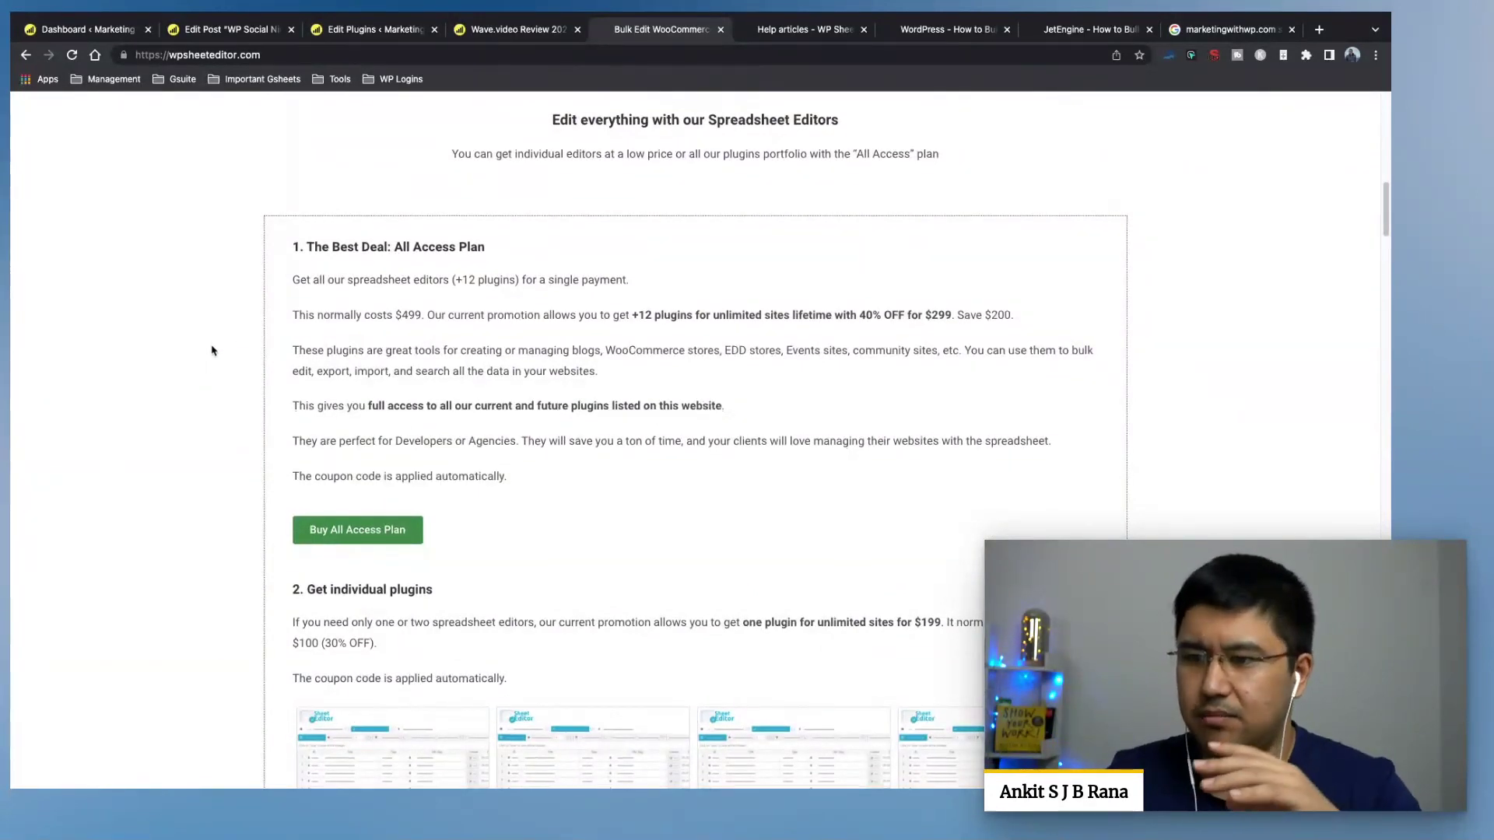
drag(303, 349, 373, 388)
click(604, 410)
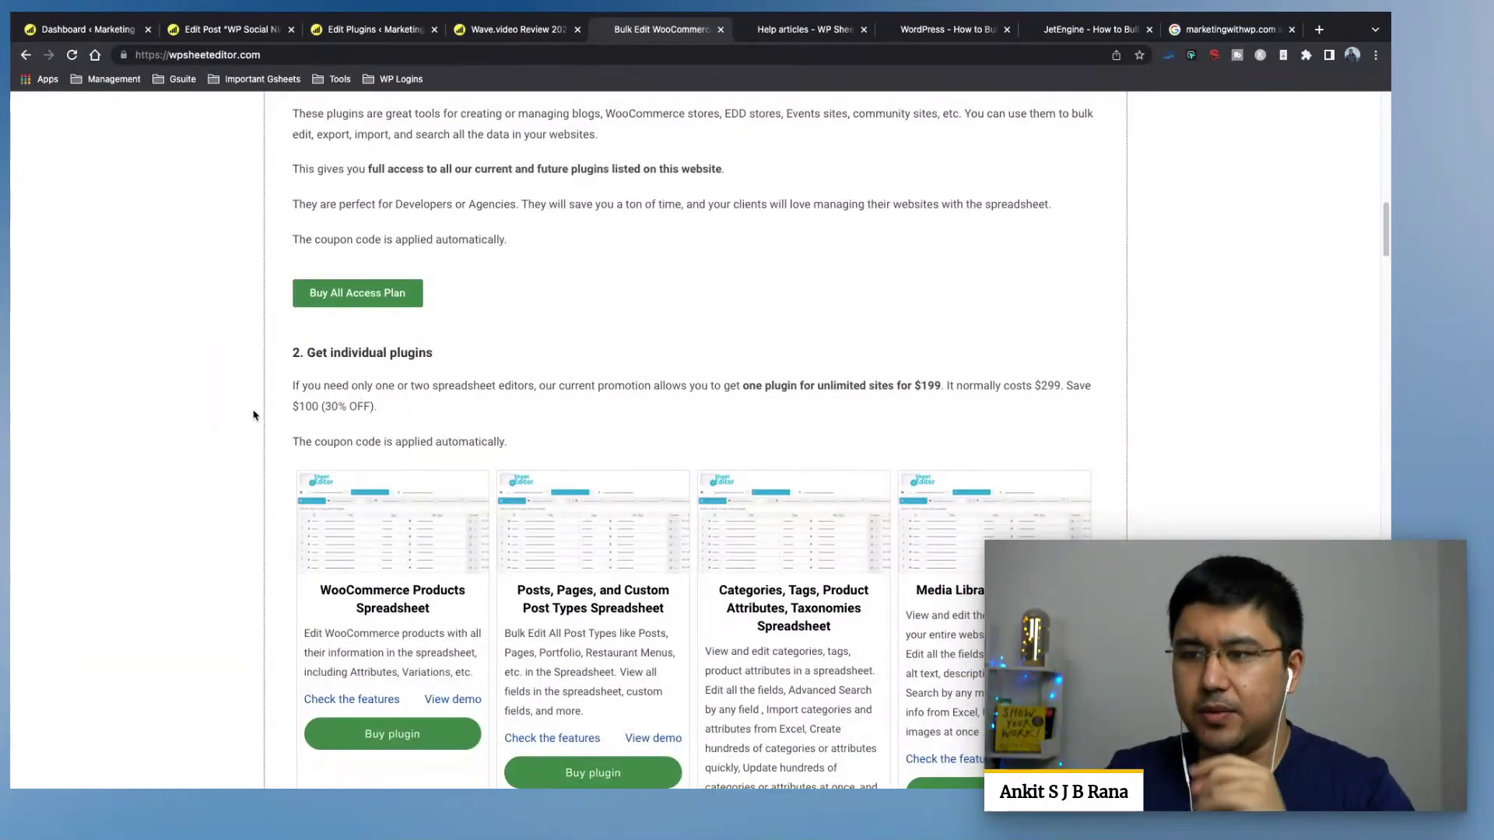
scroll(253, 415, down, 1)
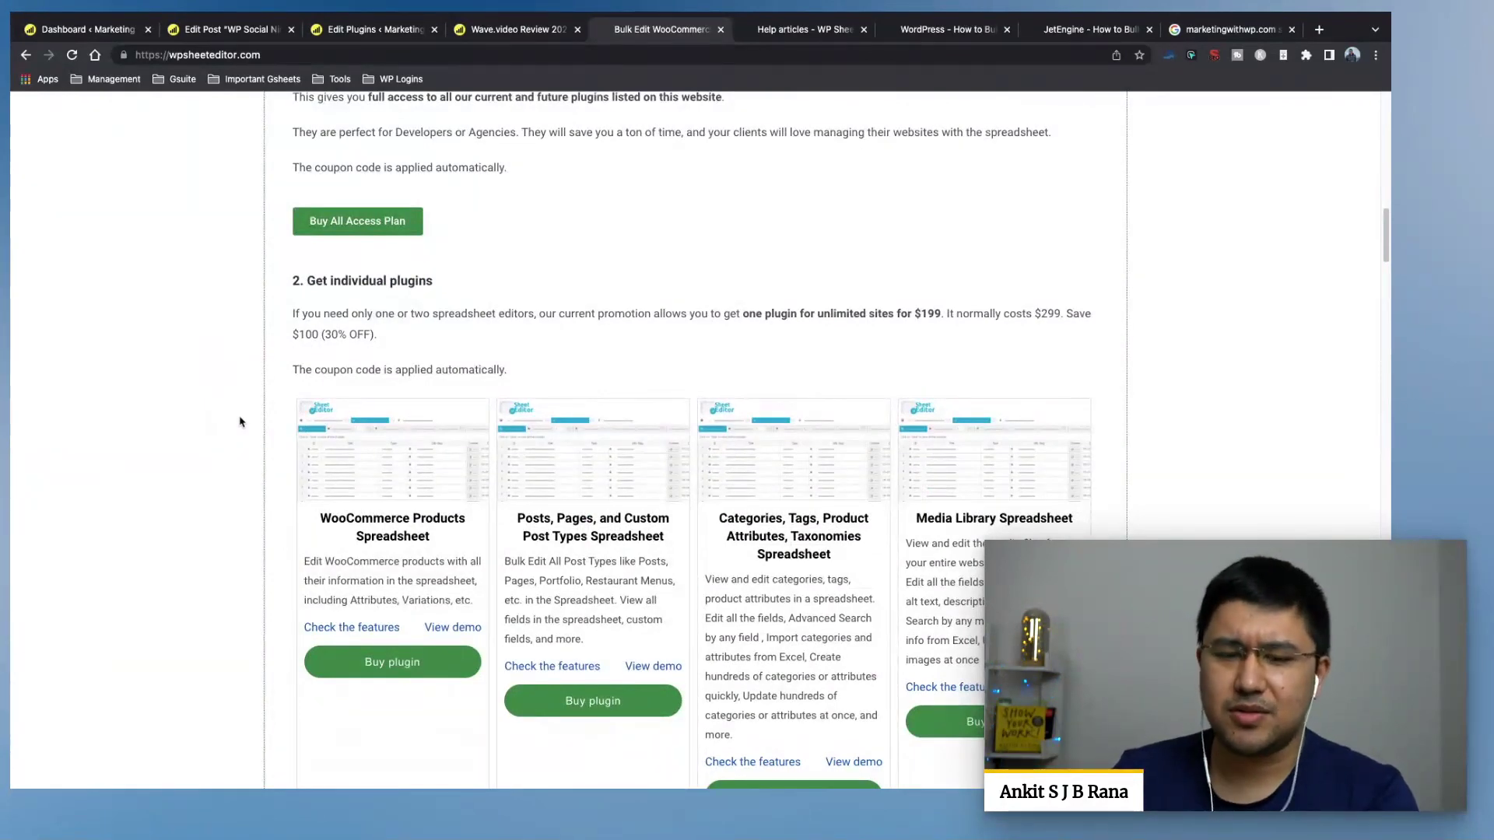
Review the All Access Plan's promotional price again and return to the WordPress dashboard tab.
scroll(241, 430, up, 4)
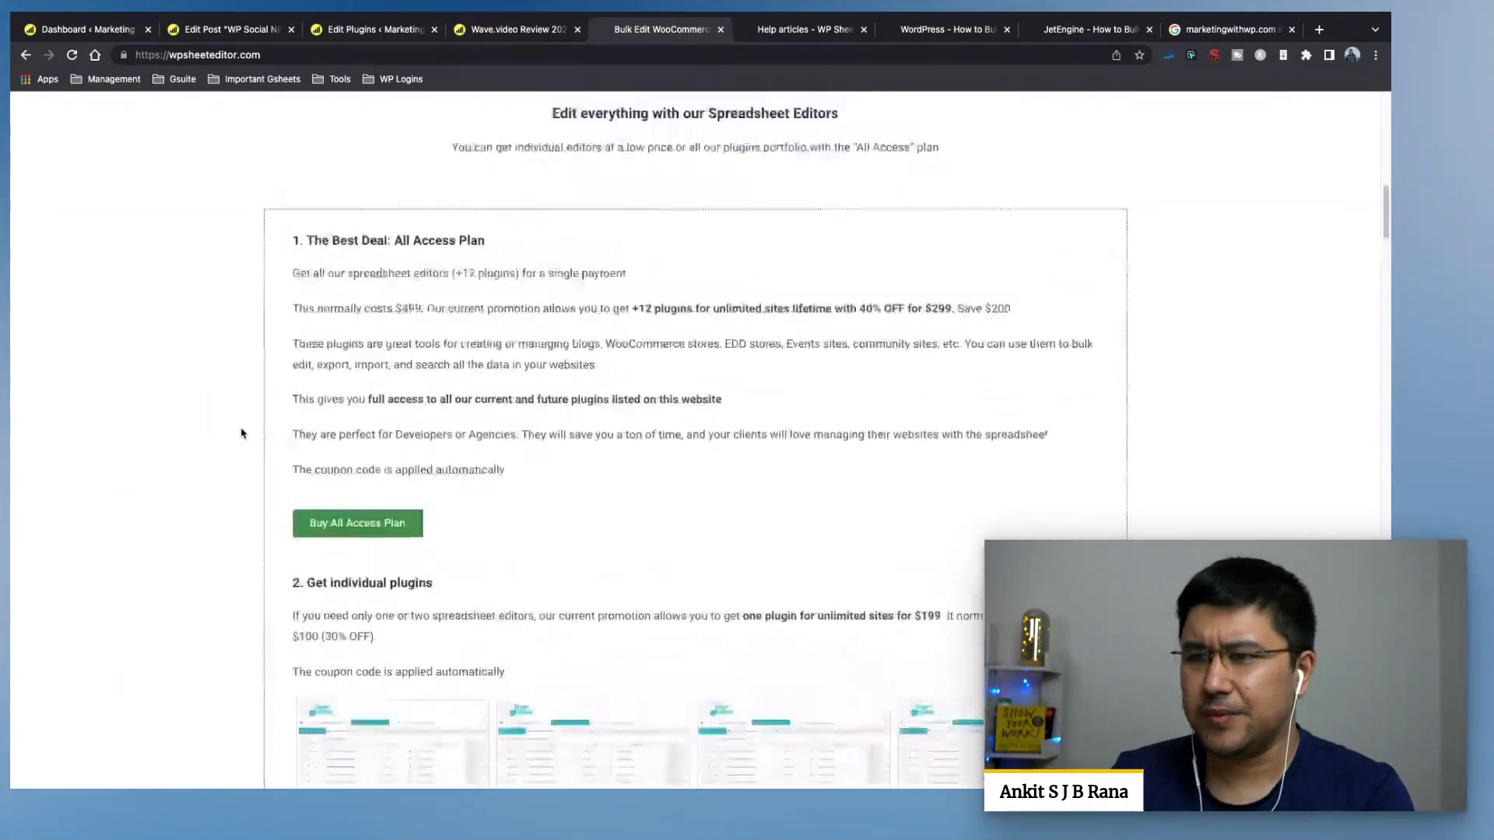
mouse_move(931, 311)
mouse_down()
mouse_move(951, 312)
mouse_move(932, 313)
mouse_up()
click(951, 311)
click(932, 312)
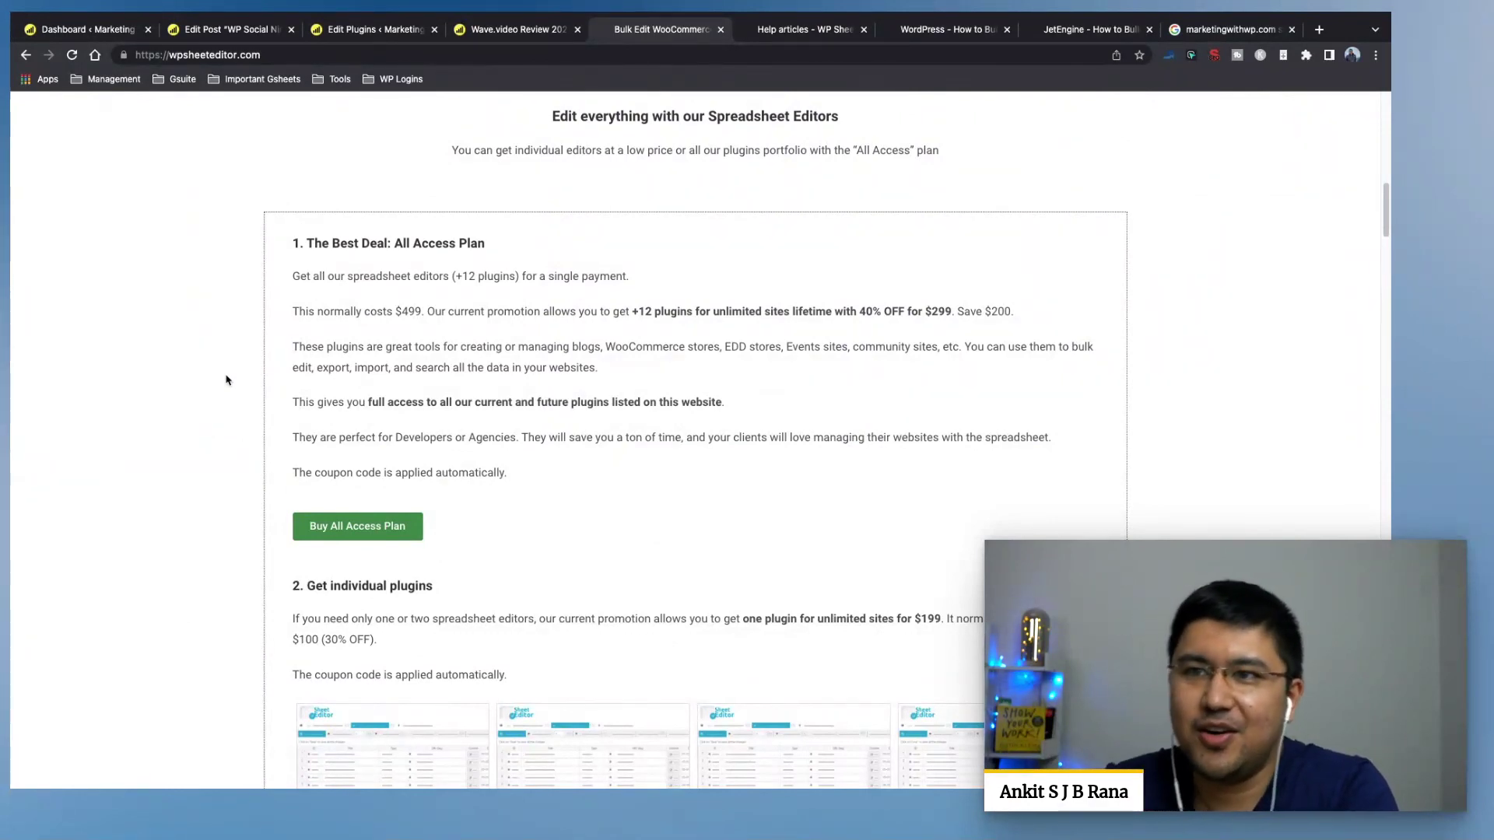
click(88, 29)
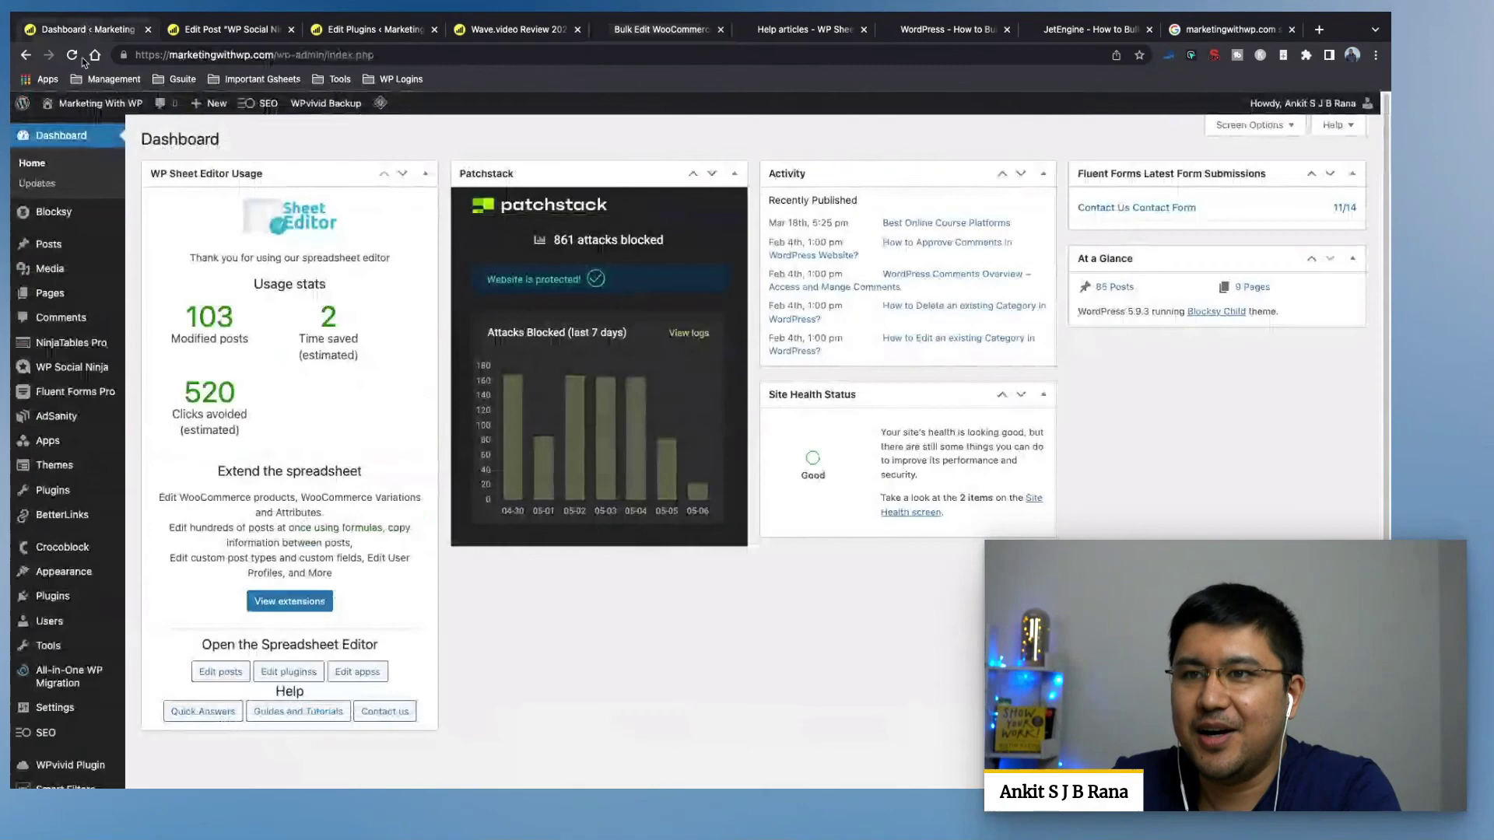
Open the Marketing With WP site's homepage in a new browser tab and view the plugins listed in its navigation.
right_click(78, 105)
click(101, 131)
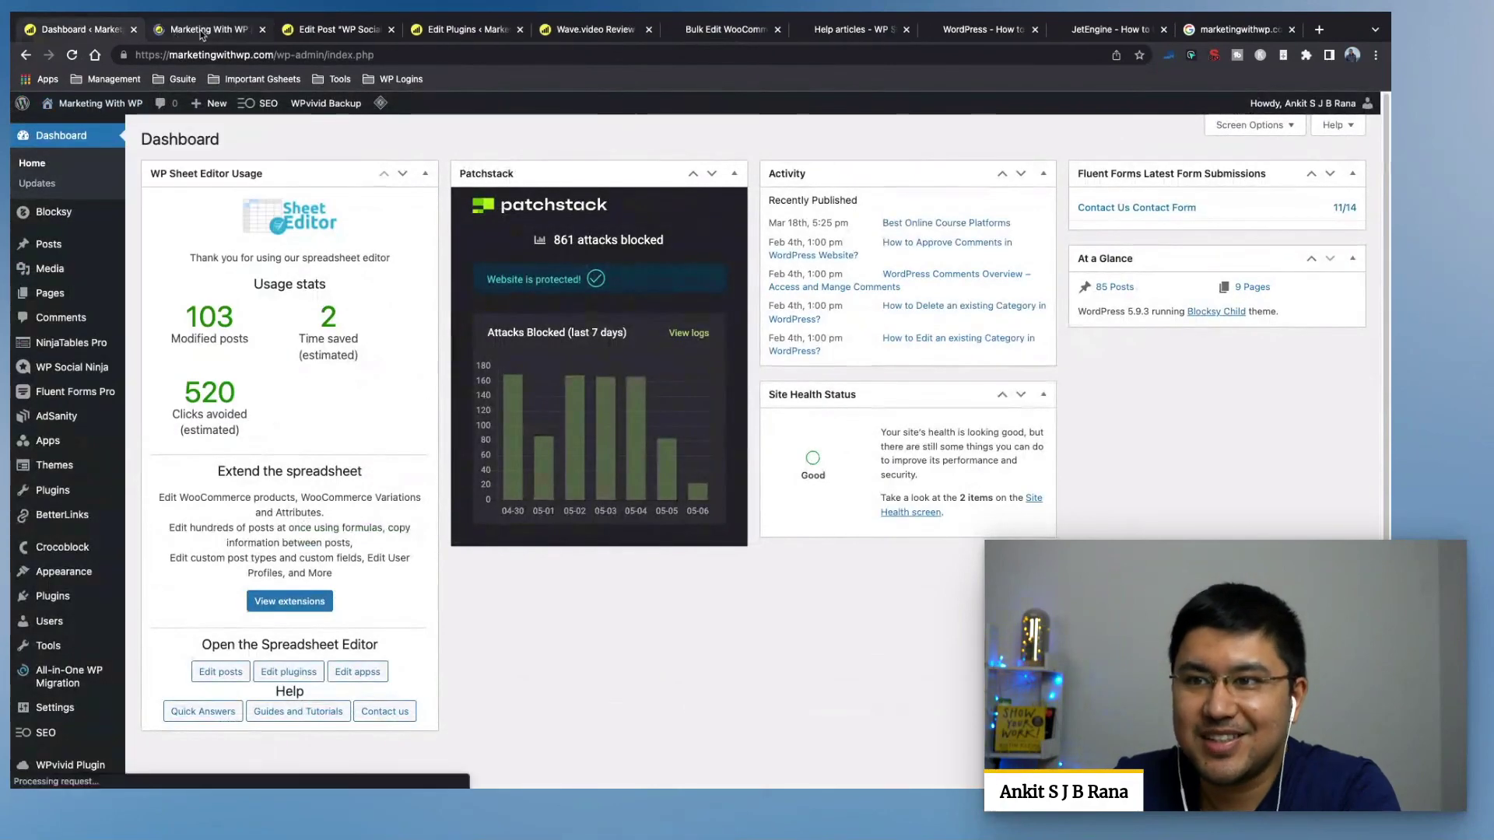
click(201, 31)
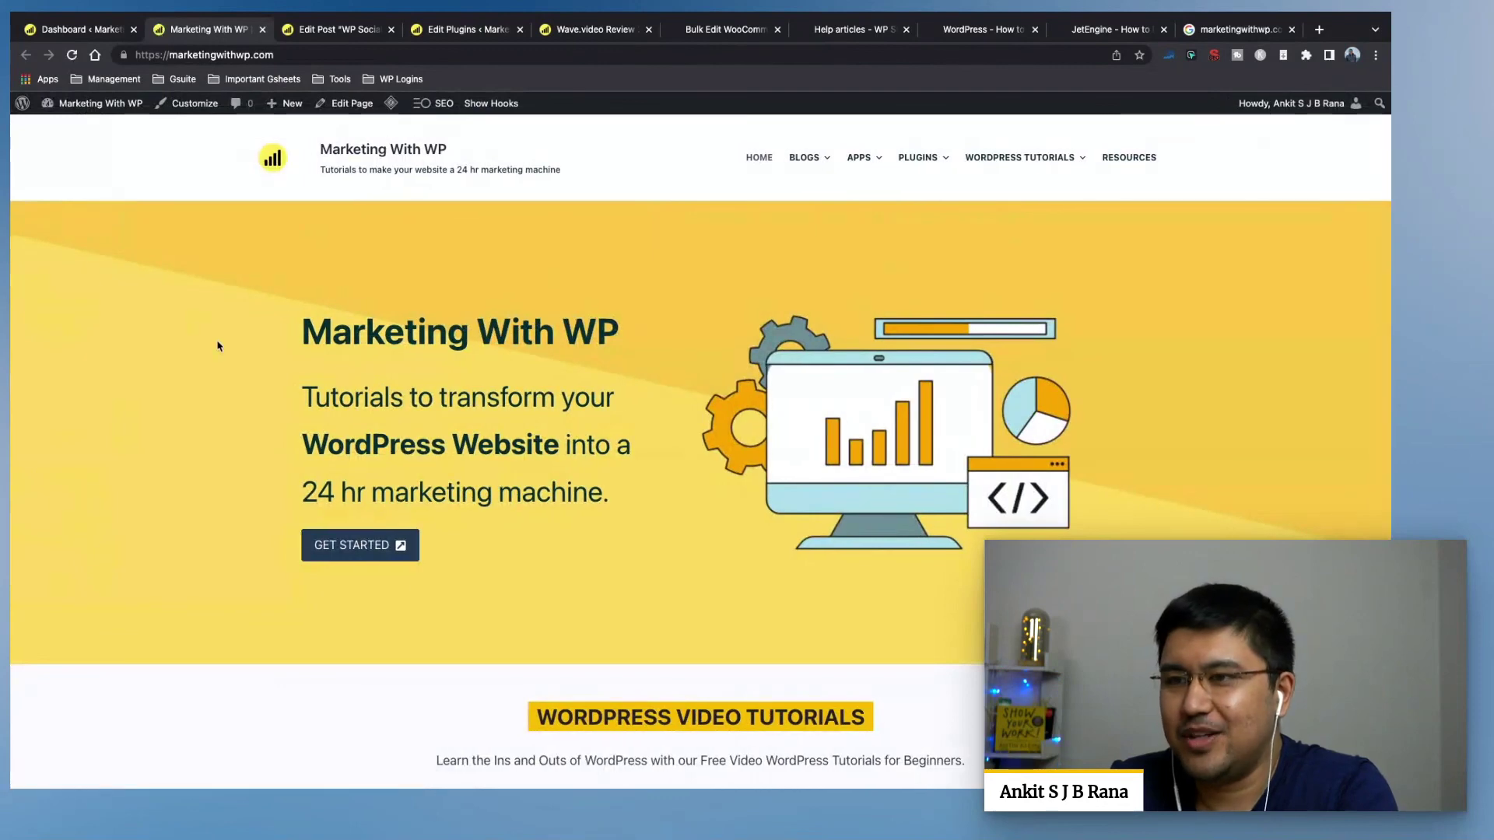
scroll(147, 384, down, 2)
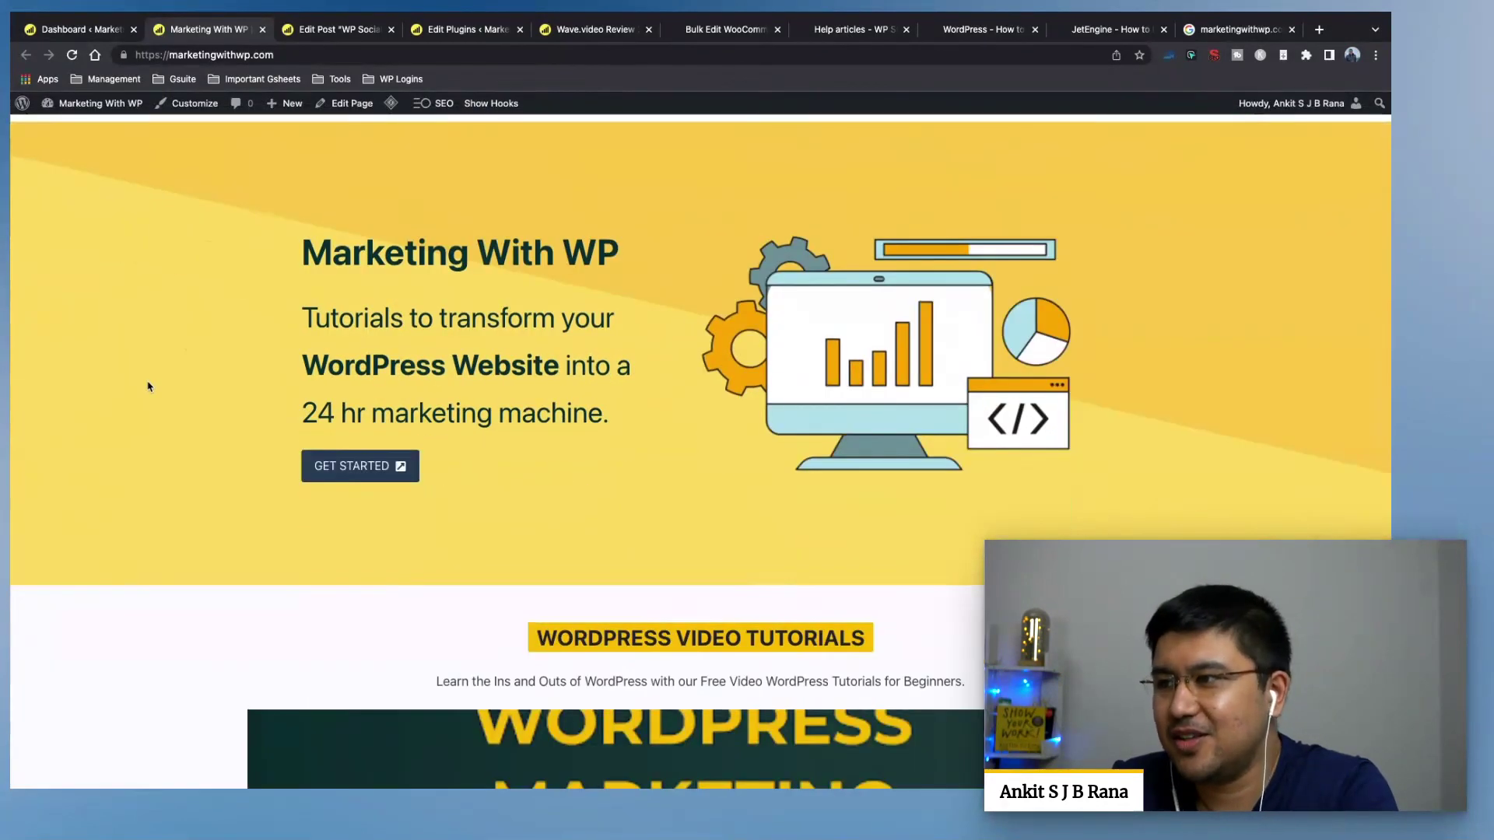
scroll(687, 293, up, 2)
mouse_move(931, 185)
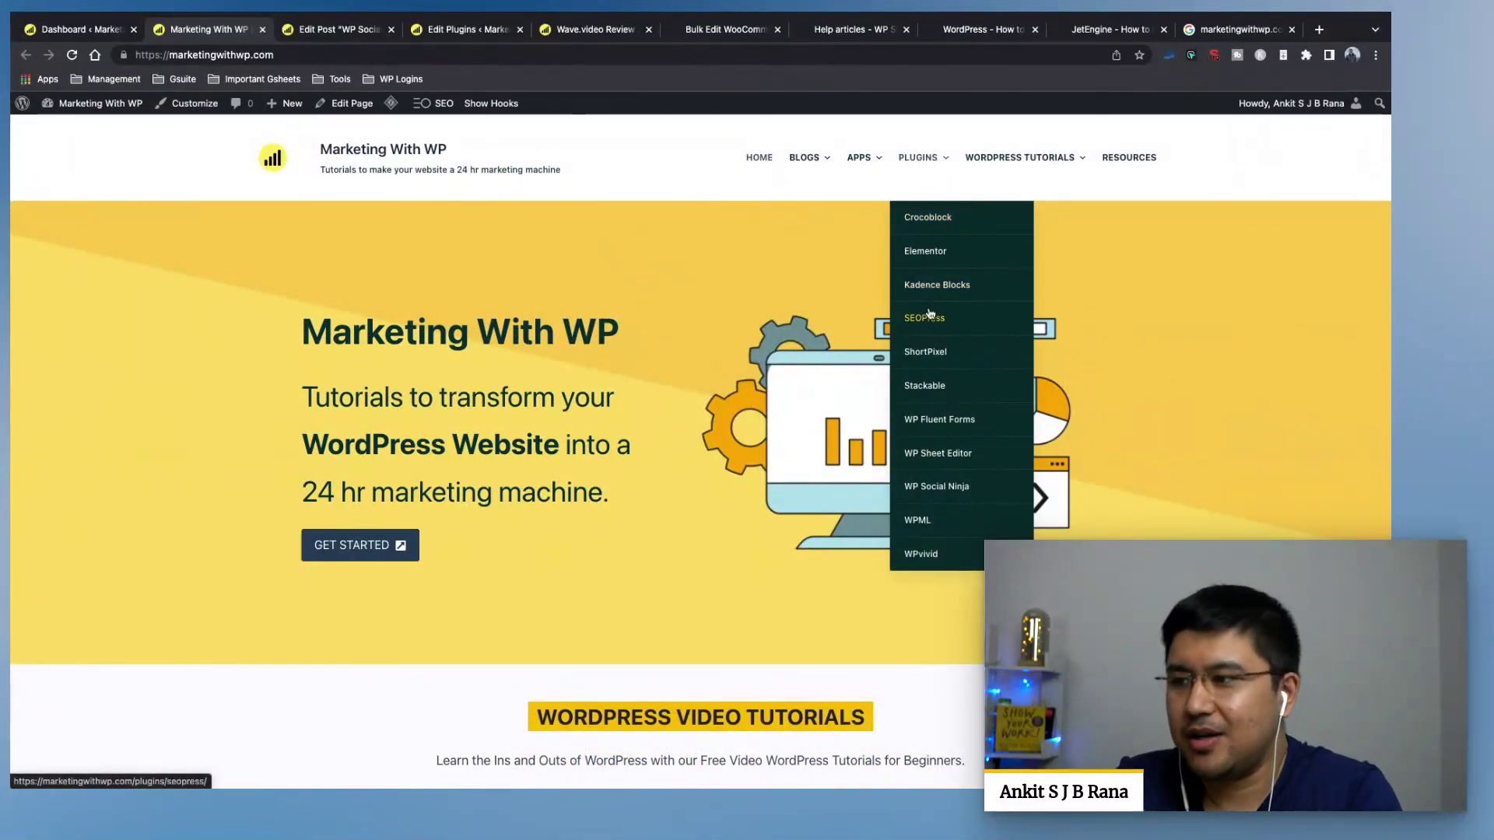
Look through the homepage from the WordPress video tutorials section down to the WordPress tutorial articles.
scroll(136, 311, down, 5)
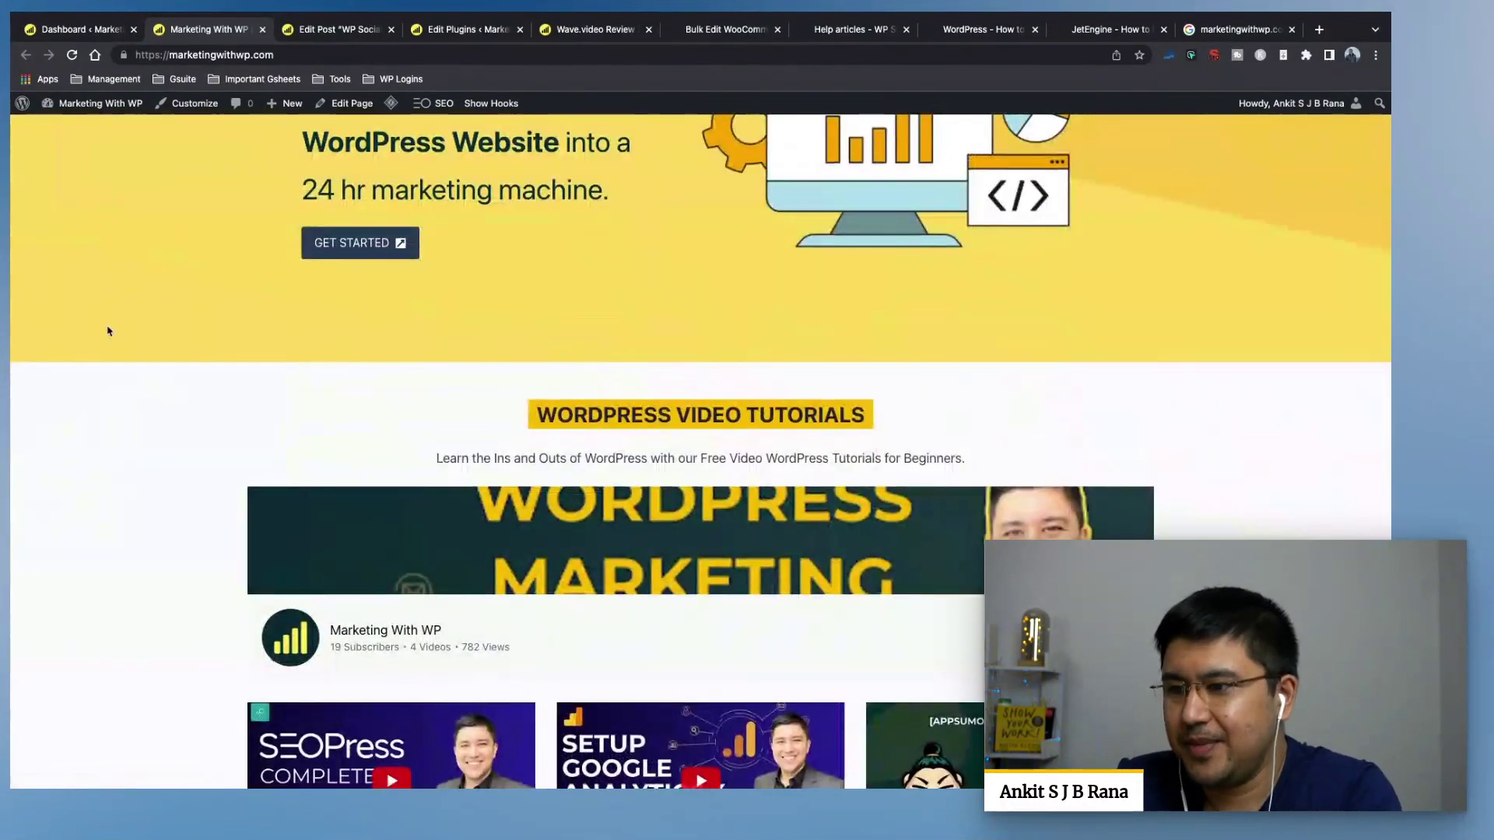
scroll(109, 327, down, 4)
scroll(108, 331, down, 5)
scroll(107, 331, down, 6)
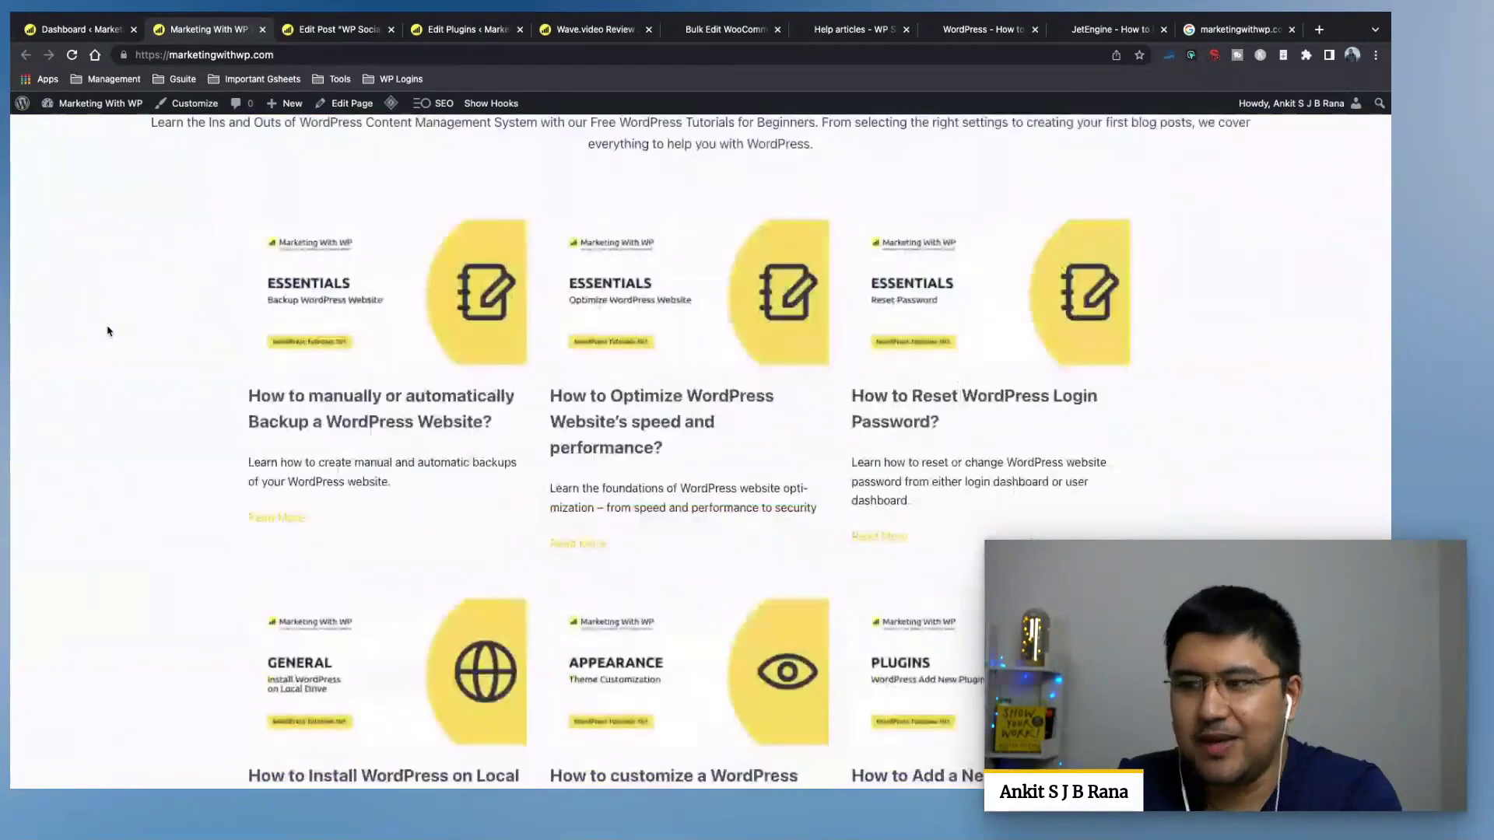